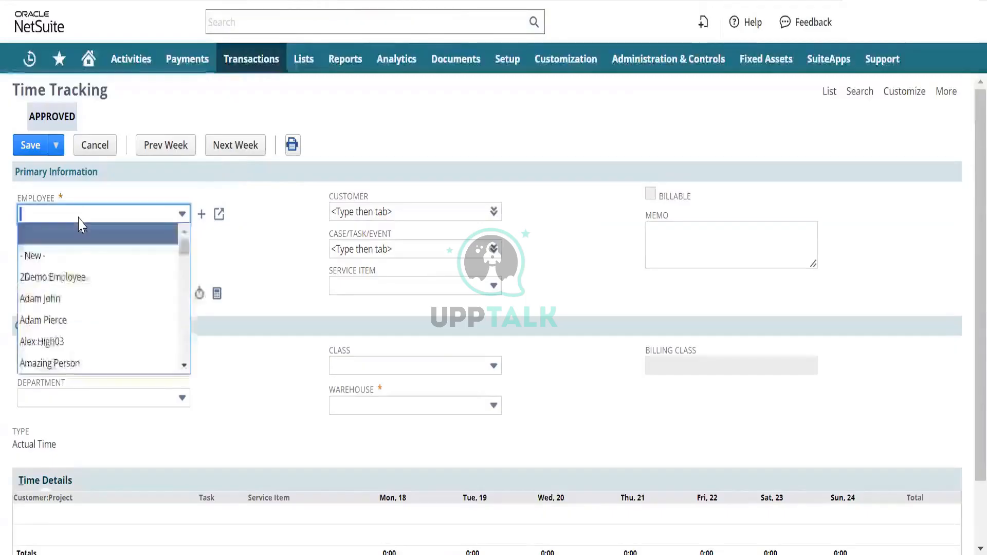
# Step: Fill in the time entry with the employee and the customer 33 Canada - Demo Customer
pyautogui.click(72, 300)
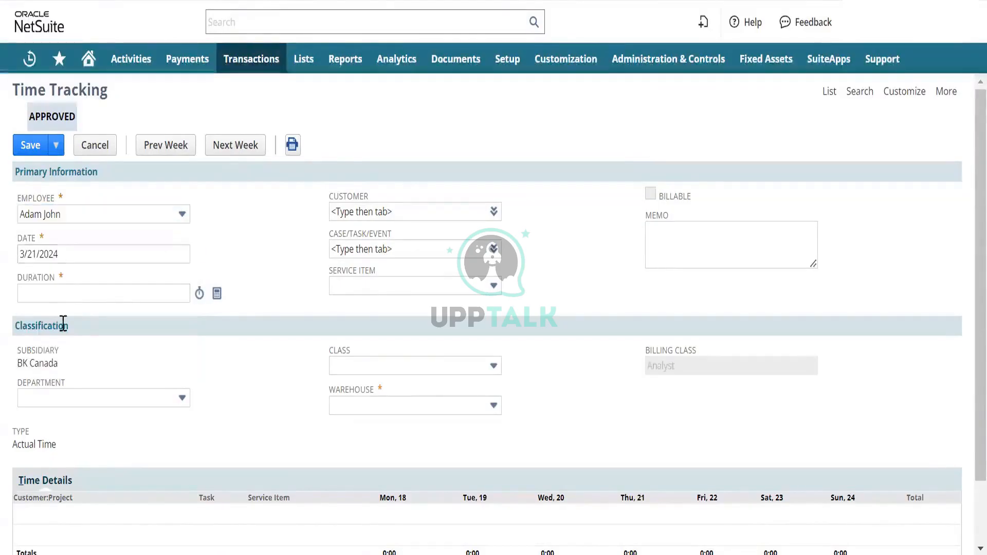
pyautogui.click(79, 295)
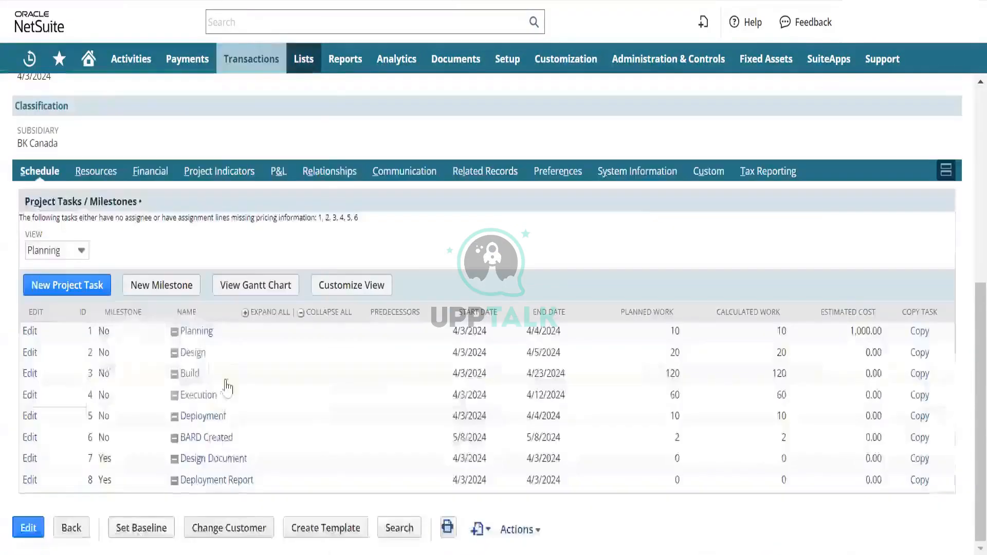
pyautogui.moveTo(251, 59)
pyautogui.moveTo(228, 389)
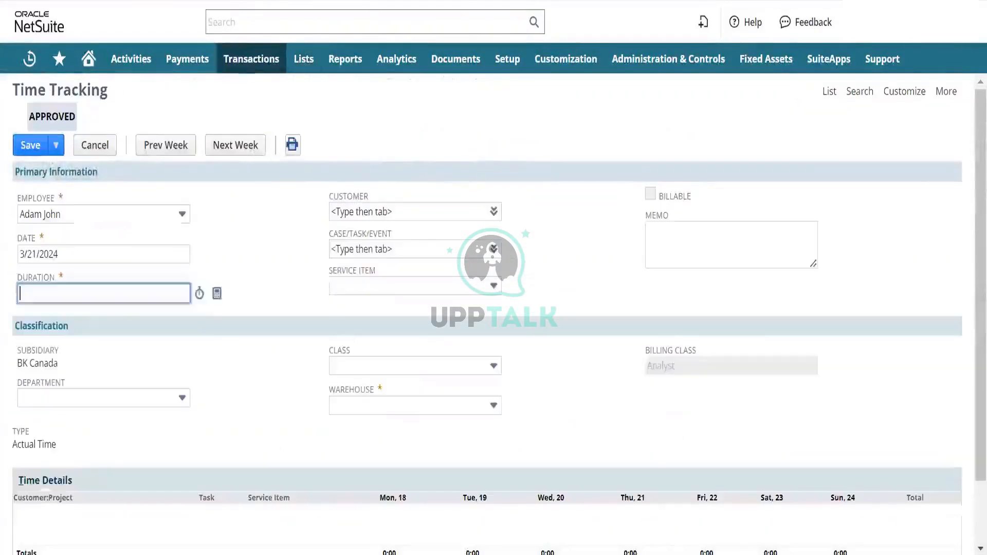
pyautogui.click(419, 212)
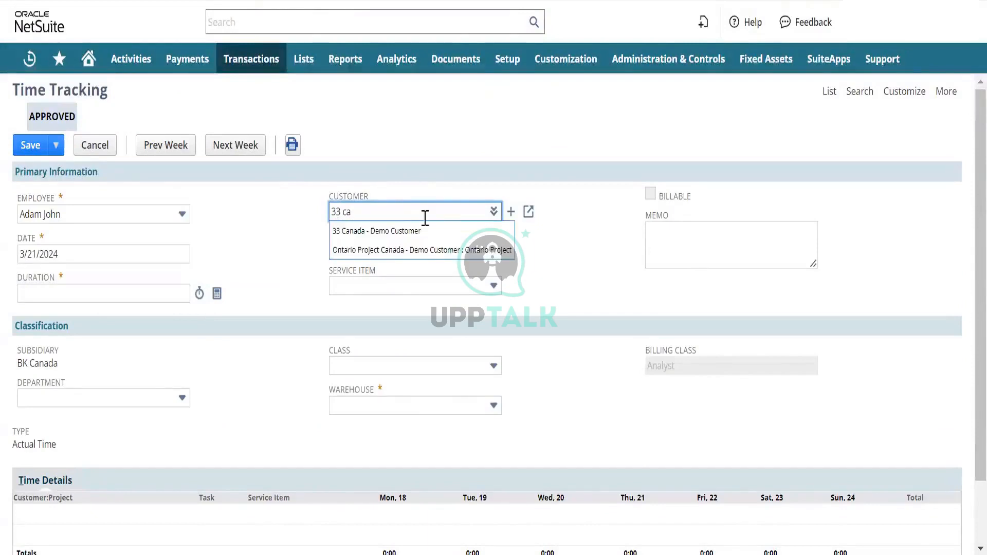
pyautogui.click(419, 230)
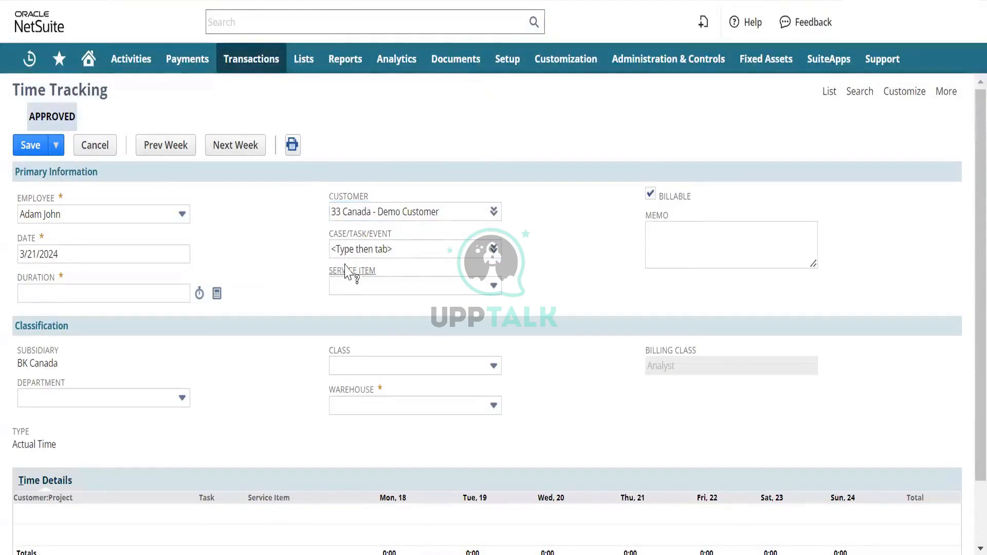
# Step: Look up the cases, tasks and events available for the selected customer in the time entry
pyautogui.click(351, 248)
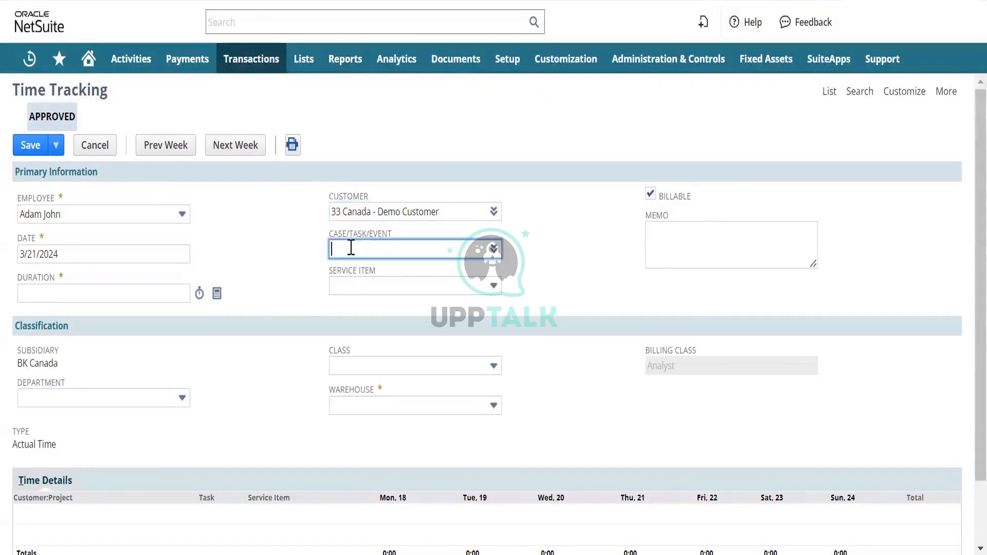
pyautogui.click(493, 251)
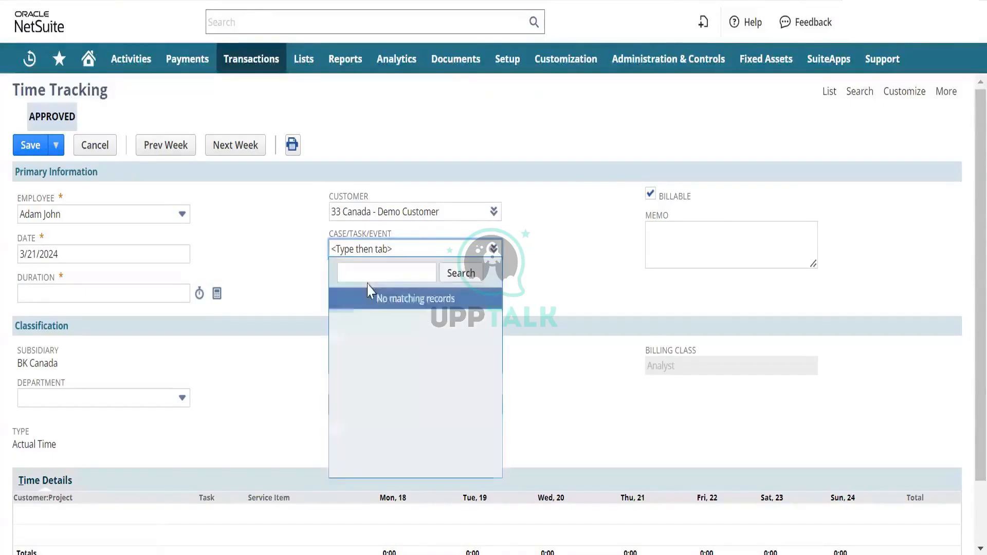
pyautogui.click(257, 250)
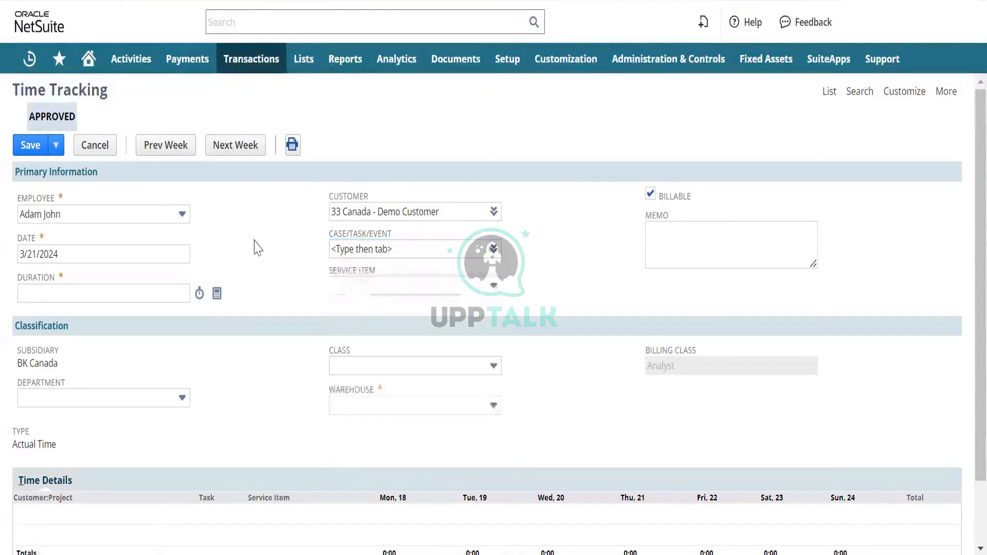
pyautogui.click(360, 247)
pyautogui.scroll(-1, 378, 254)
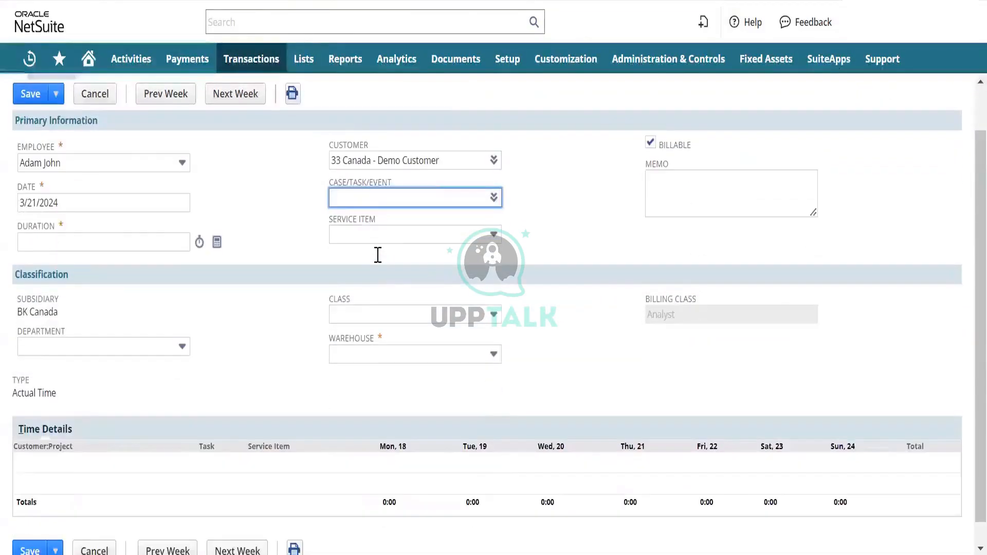
pyautogui.scroll(1, 378, 254)
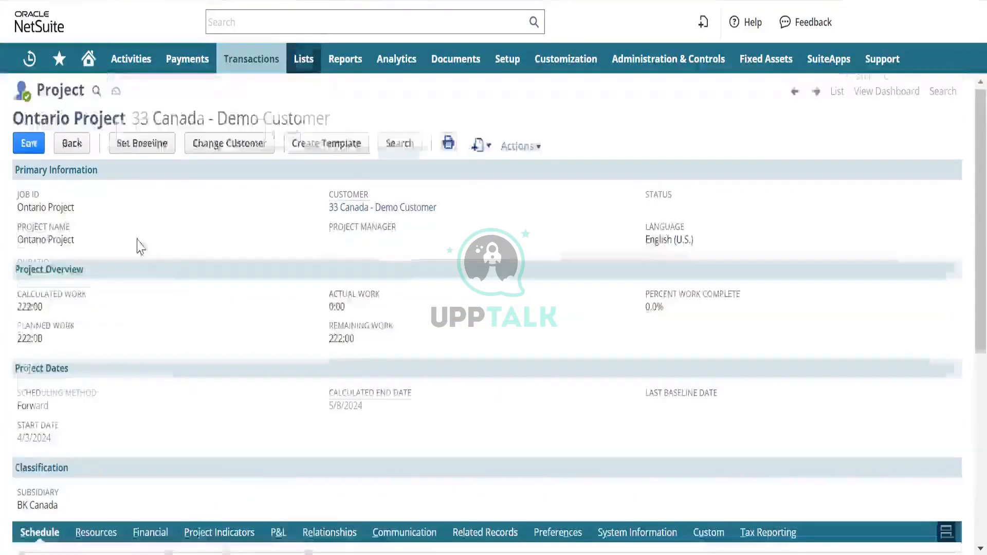
# Step: Open the Planning task of Ontario Project for editing and show its time tracking entries
pyautogui.scroll(-5, 173, 291)
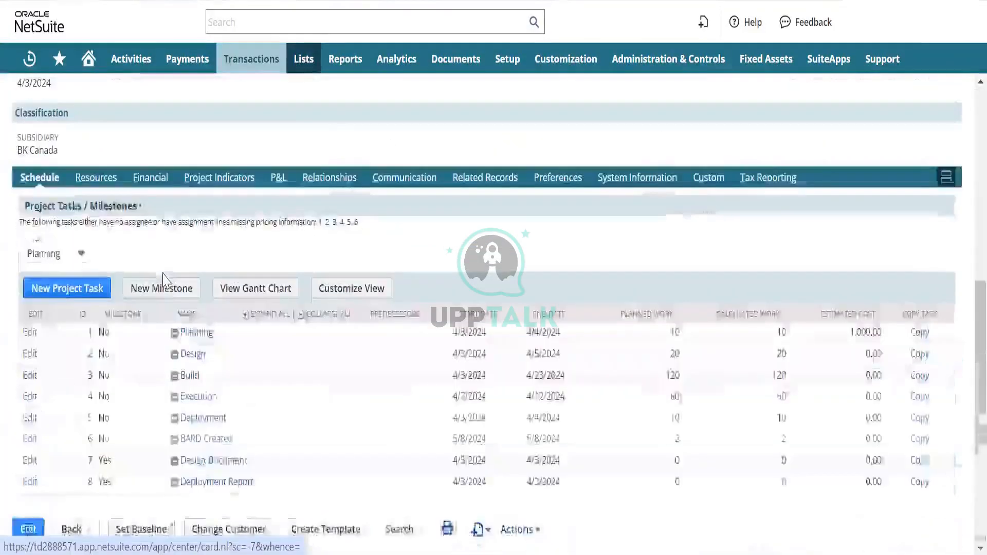
pyautogui.click(31, 335)
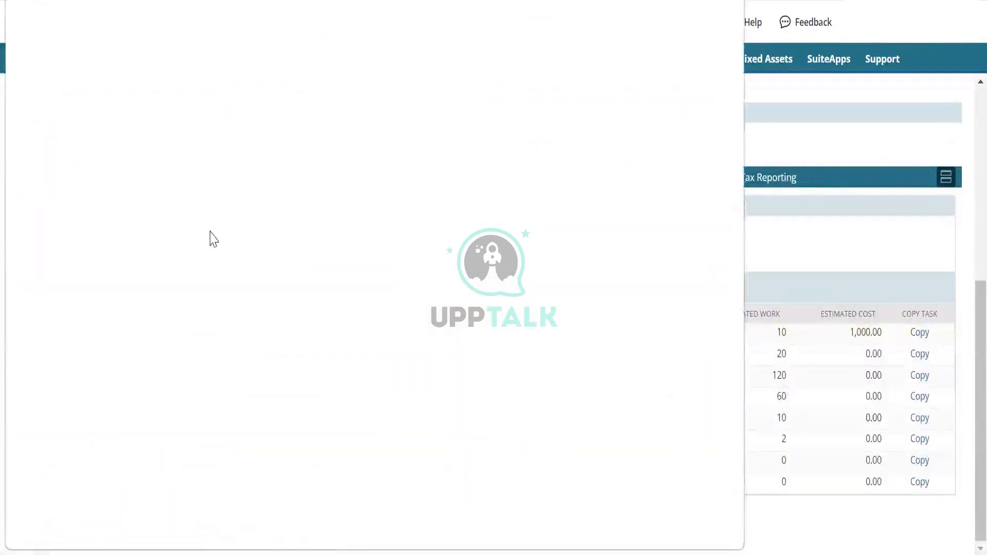
pyautogui.scroll(-3, 247, 310)
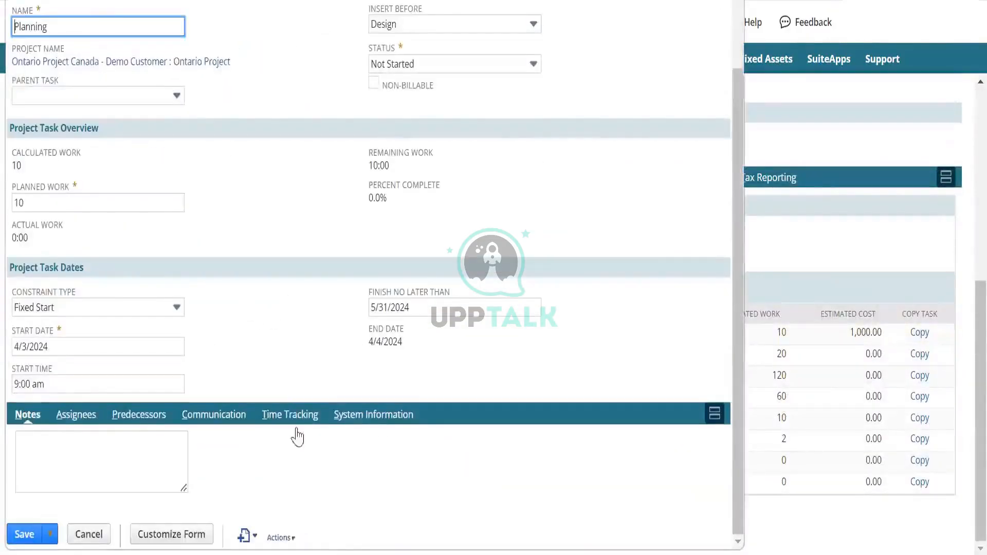
pyautogui.click(288, 415)
pyautogui.scroll(-2, 88, 348)
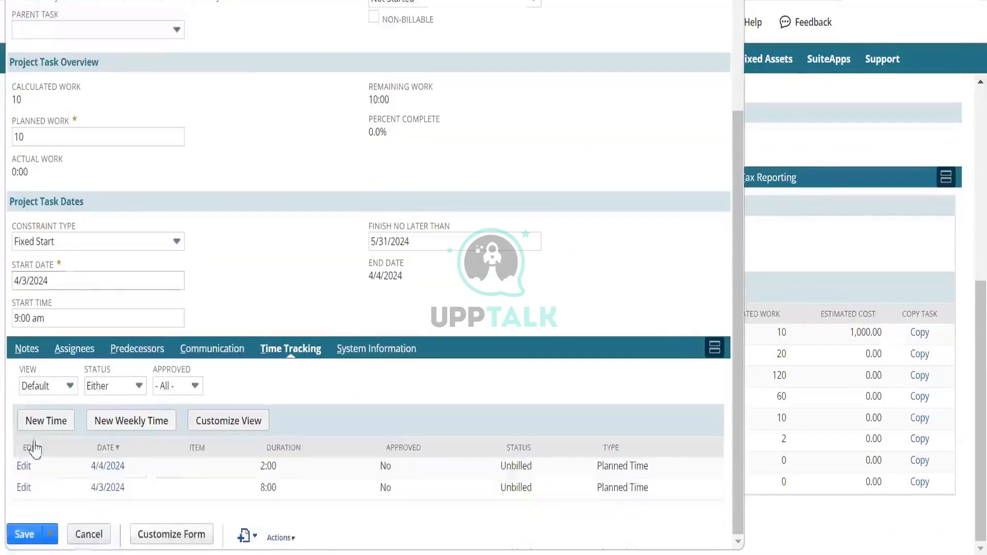
# Step: Look through the employee choices in a new time entry and check who is assigned to the Planning task
pyautogui.click(45, 422)
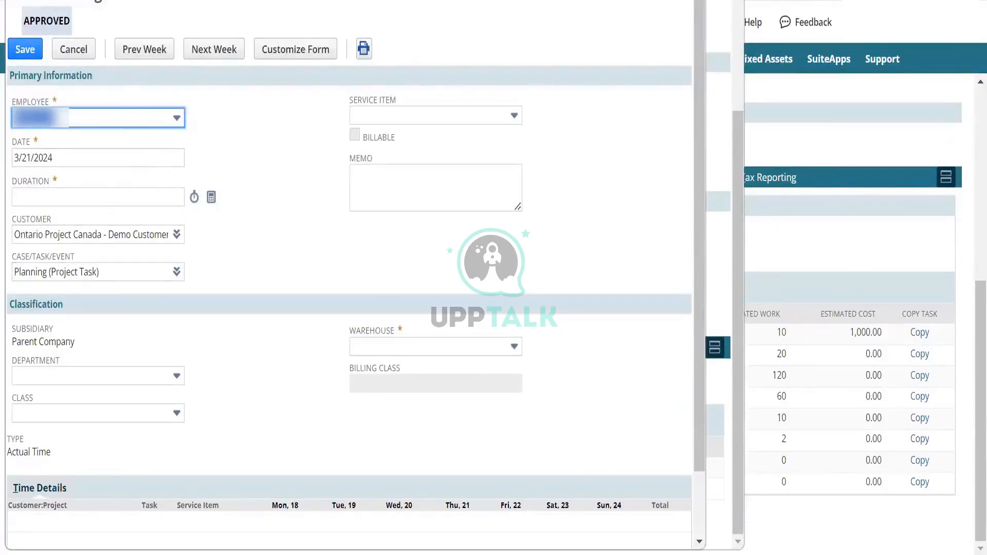
pyautogui.click(166, 122)
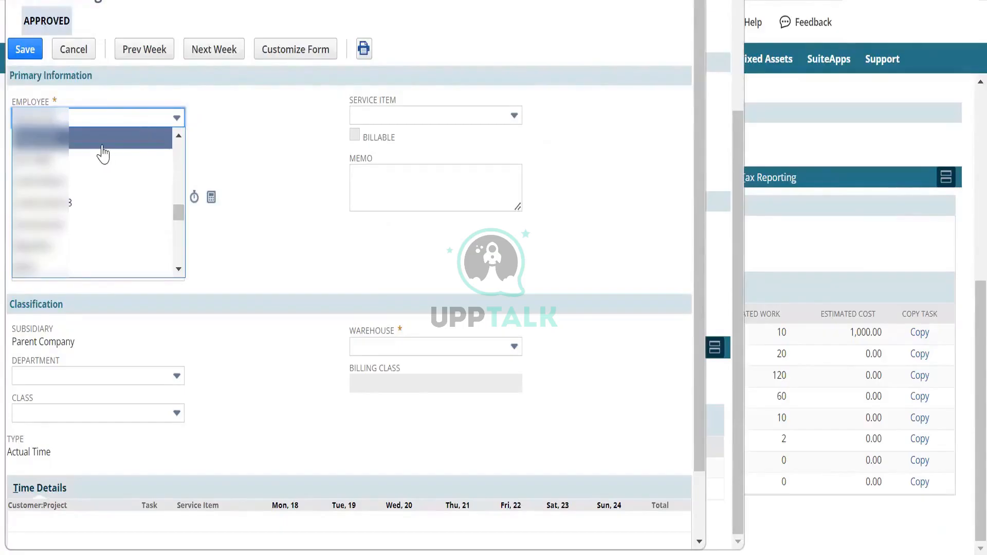
pyautogui.click(169, 138)
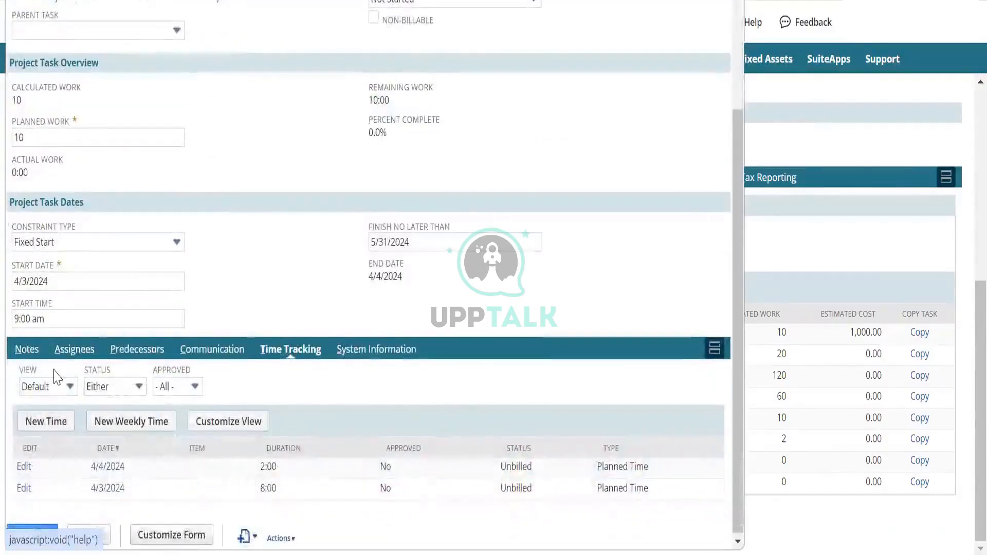
pyautogui.click(66, 357)
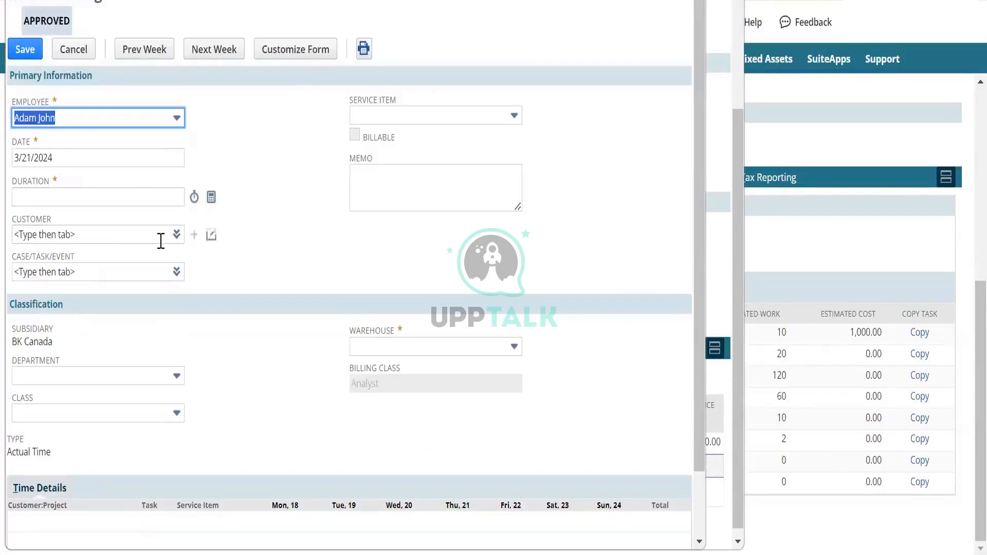
# Step: Try to choose a task under customer 33 Canada - Demo Customer in the new time entry, and cancel the entry
pyautogui.click(176, 235)
pyautogui.click(152, 257)
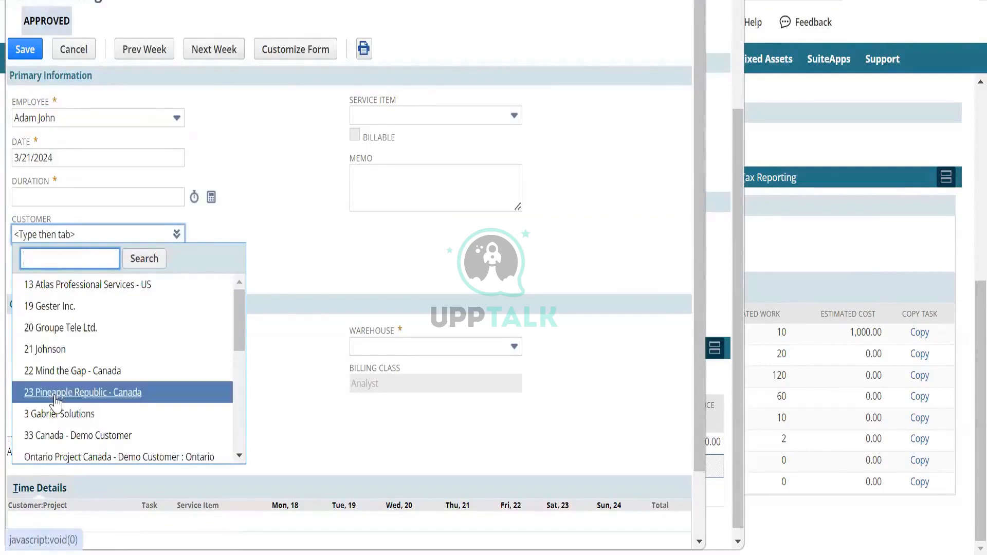
pyautogui.scroll(-2, 77, 380)
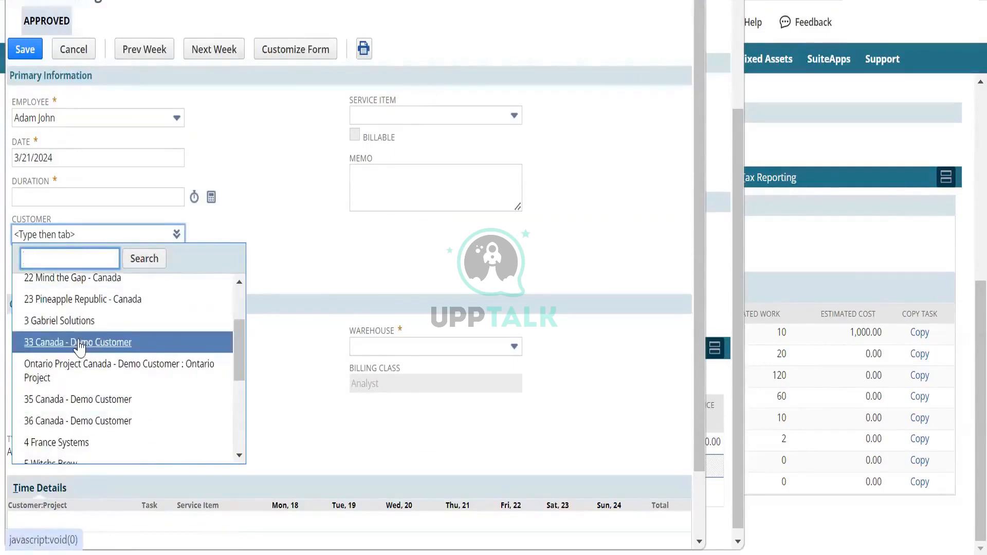
pyautogui.click(77, 343)
pyautogui.click(181, 273)
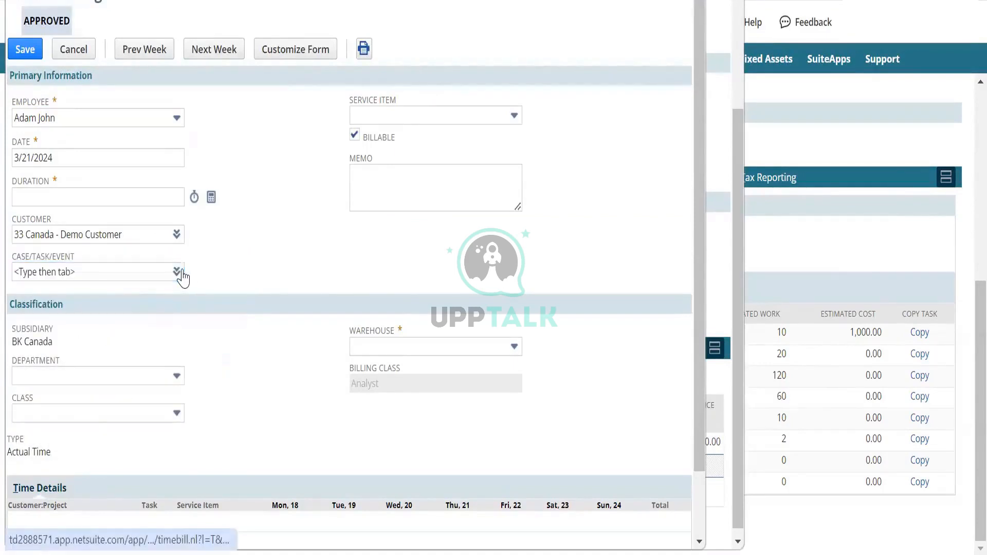
pyautogui.click(161, 297)
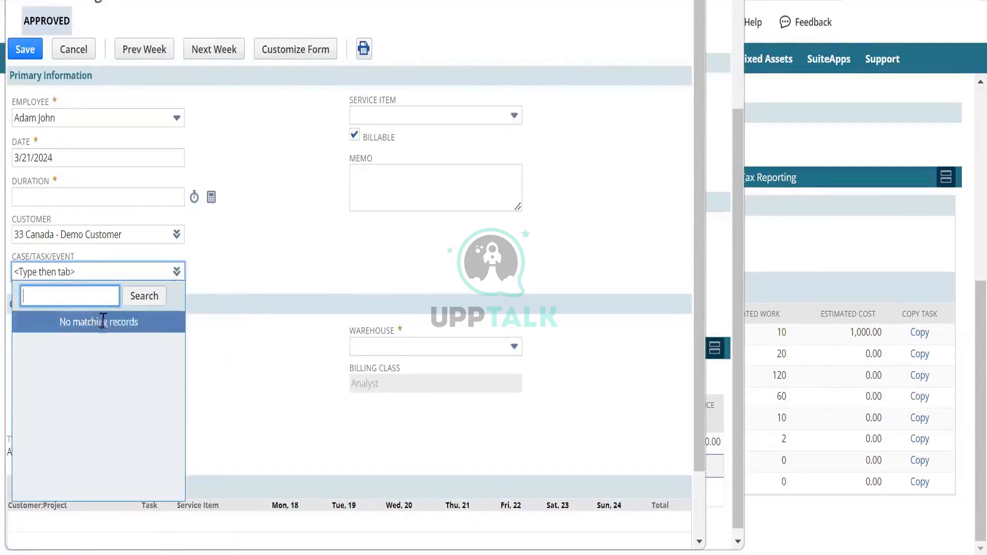
pyautogui.click(313, 163)
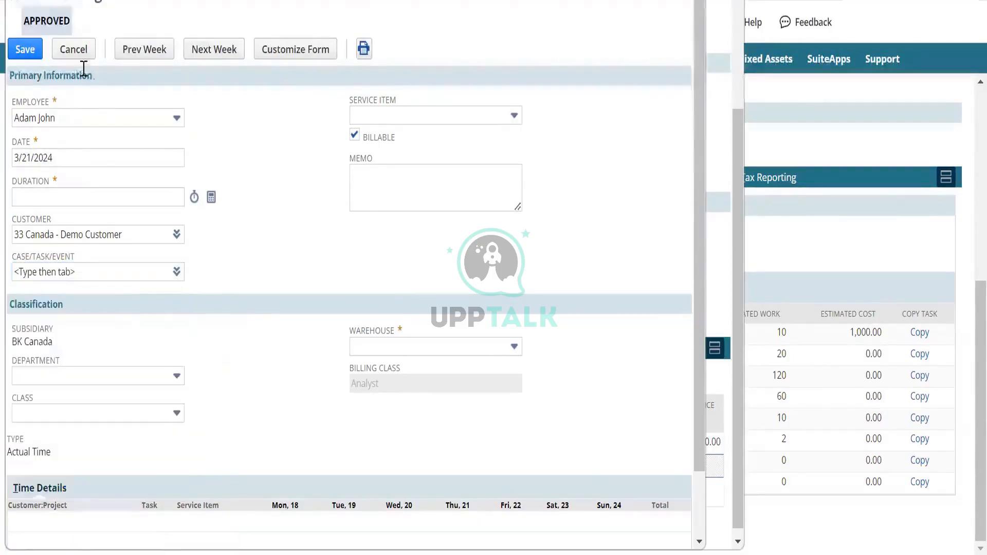
pyautogui.click(76, 52)
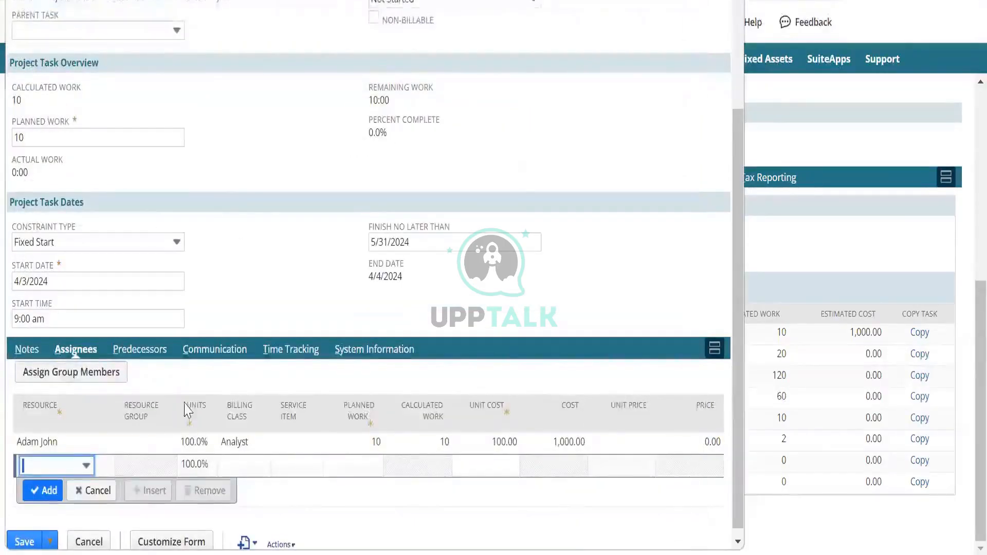
# Step: Review the time tracking entries recorded on the Planning task
pyautogui.click(295, 352)
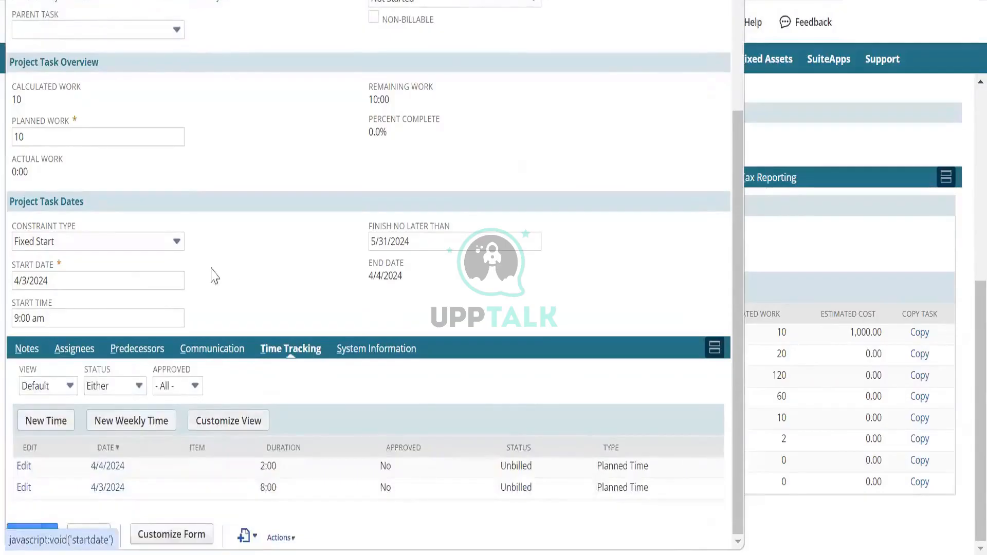
pyautogui.scroll(3, 236, 264)
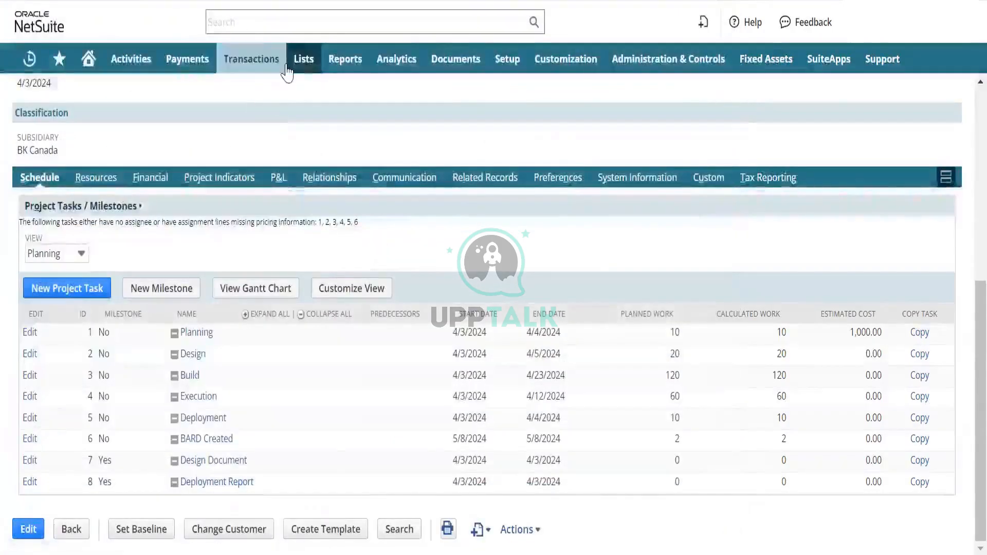
# Step: Examine the Human Resources details in the employee record
pyautogui.scroll(7, 252, 99)
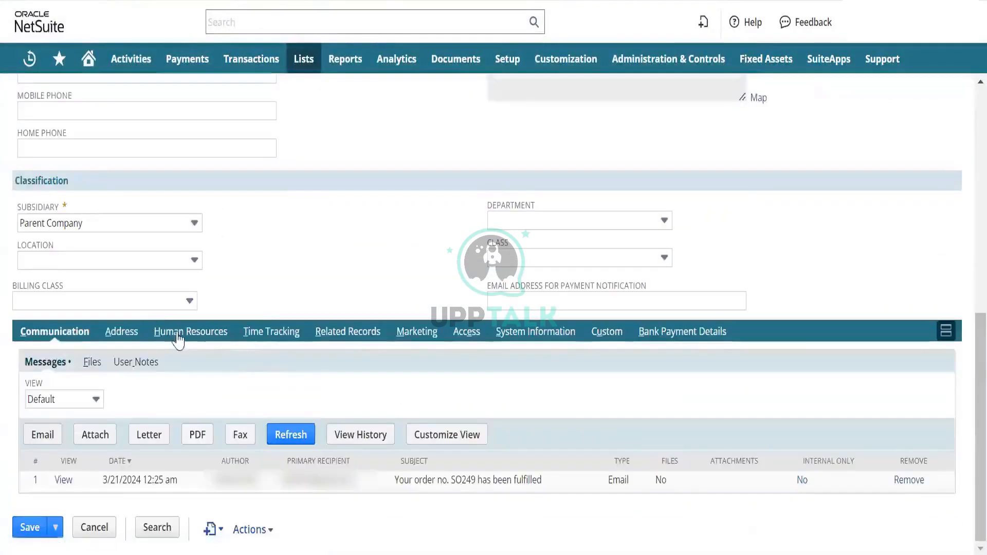
pyautogui.click(188, 331)
pyautogui.scroll(-8, 199, 366)
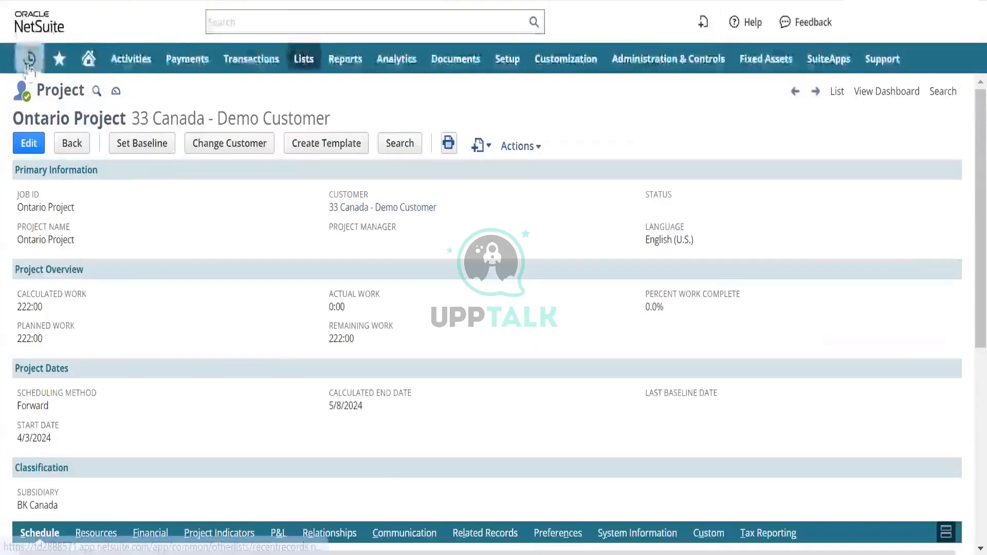
# Step: Reopen Ontario Project from the recent records and put it in edit mode
pyautogui.moveTo(30, 59)
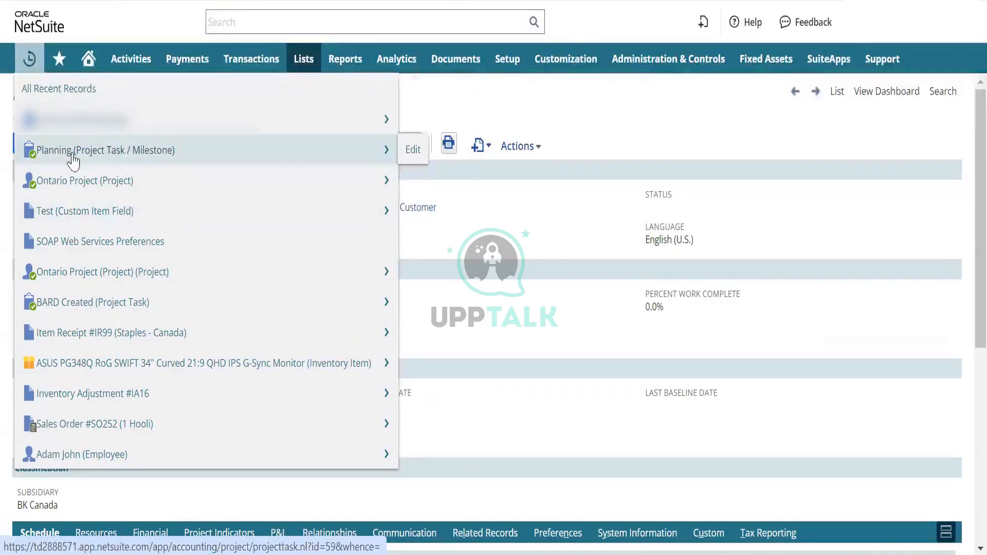
pyautogui.click(91, 184)
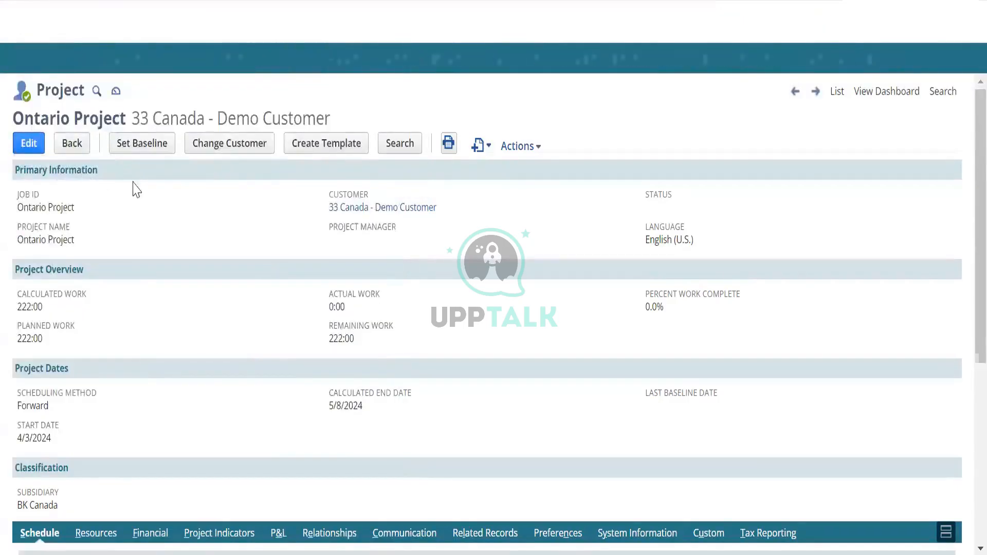
pyautogui.click(25, 146)
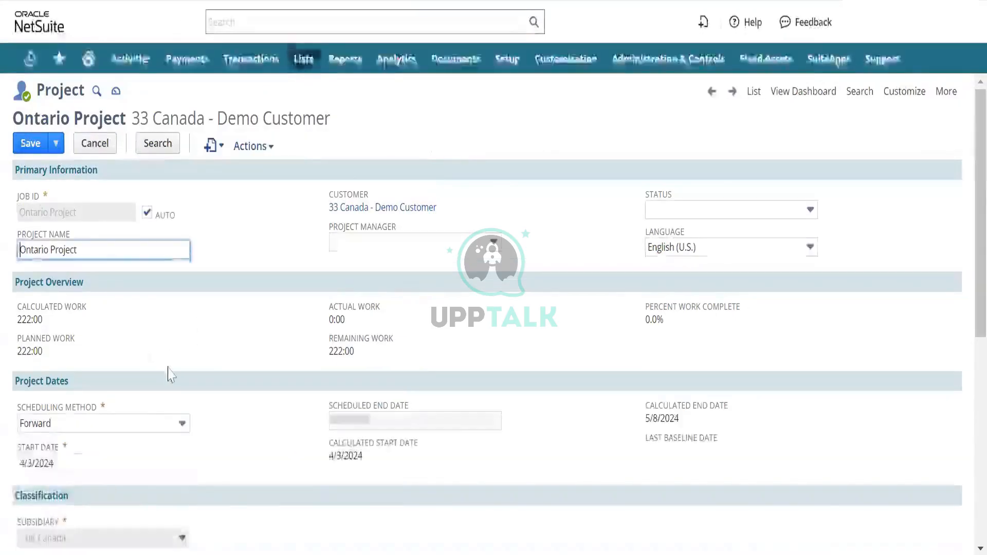
# Step: Open the Planning task from the project schedule for editing and show its assignees
pyautogui.scroll(-8, 171, 375)
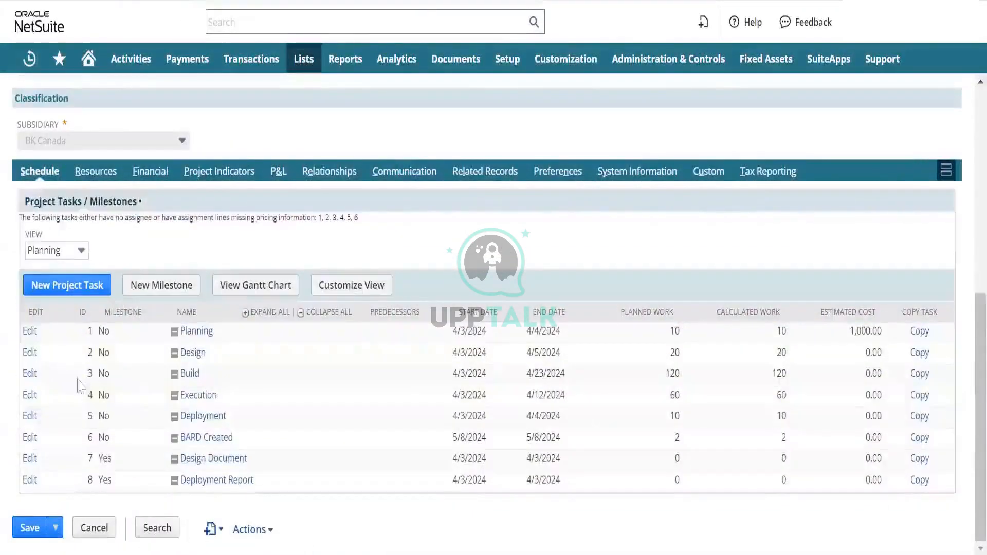
pyautogui.click(30, 332)
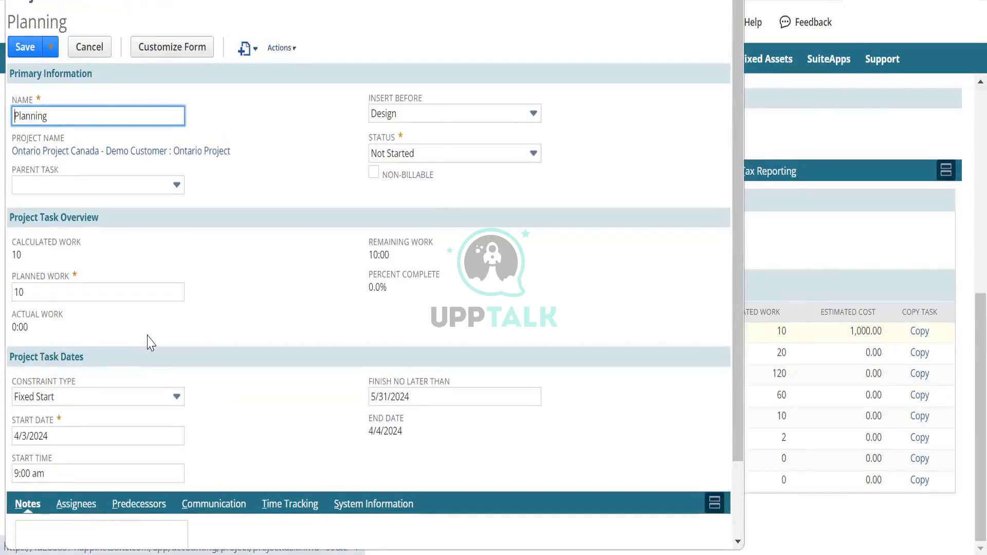
pyautogui.scroll(-2, 262, 324)
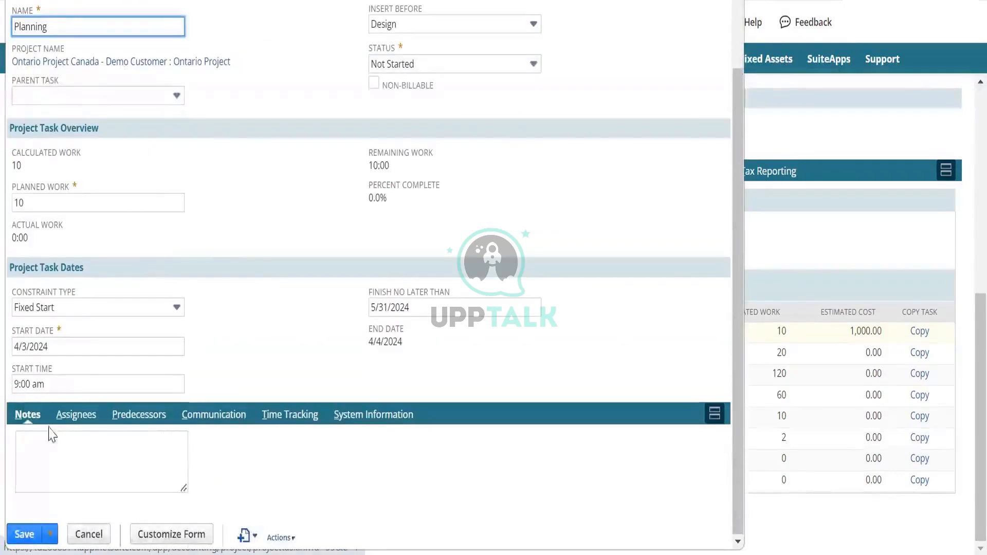
pyautogui.click(86, 406)
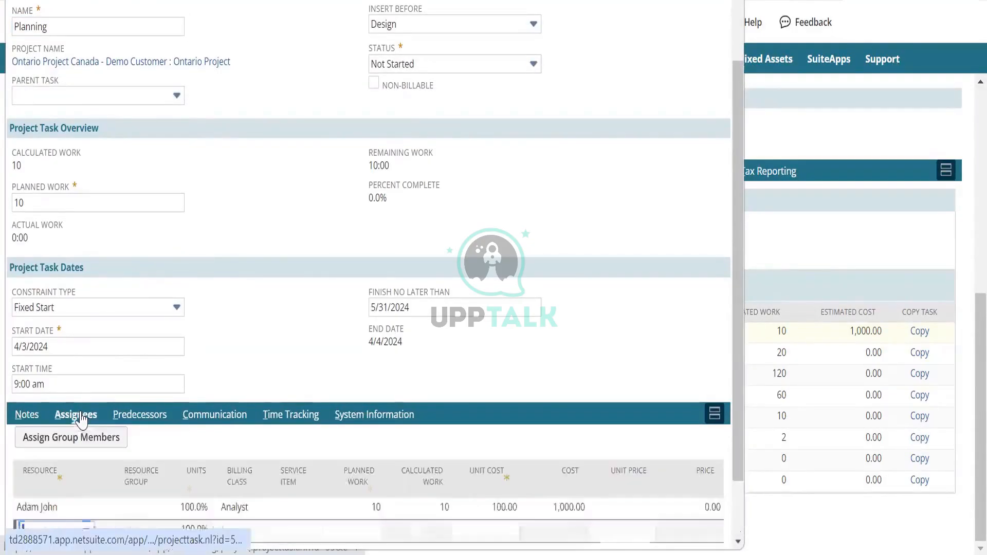
# Step: Close the Planning task, open the Design task from the project schedule in a separate tab, and show its assignees
pyautogui.scroll(-2, 242, 318)
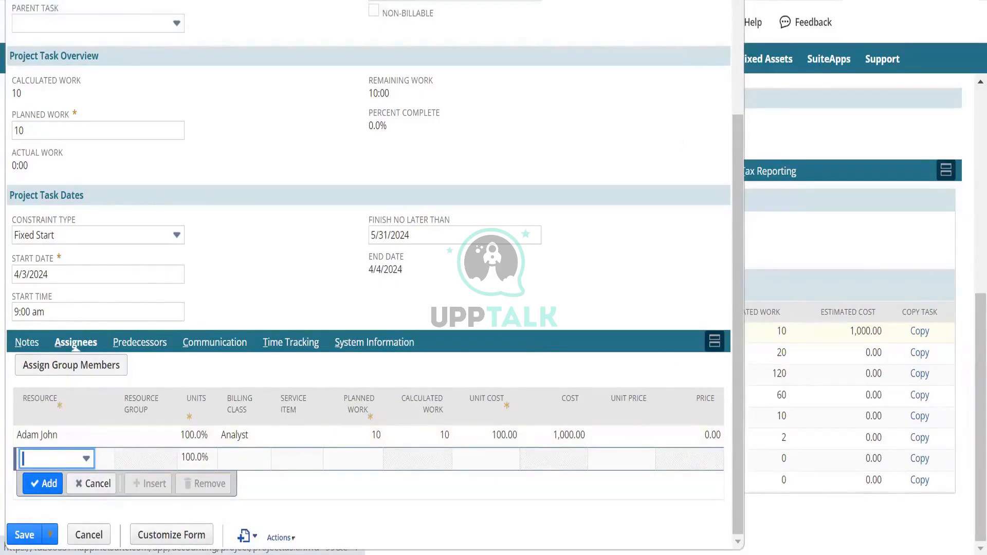
pyautogui.hotkey('ctrl', 'w')
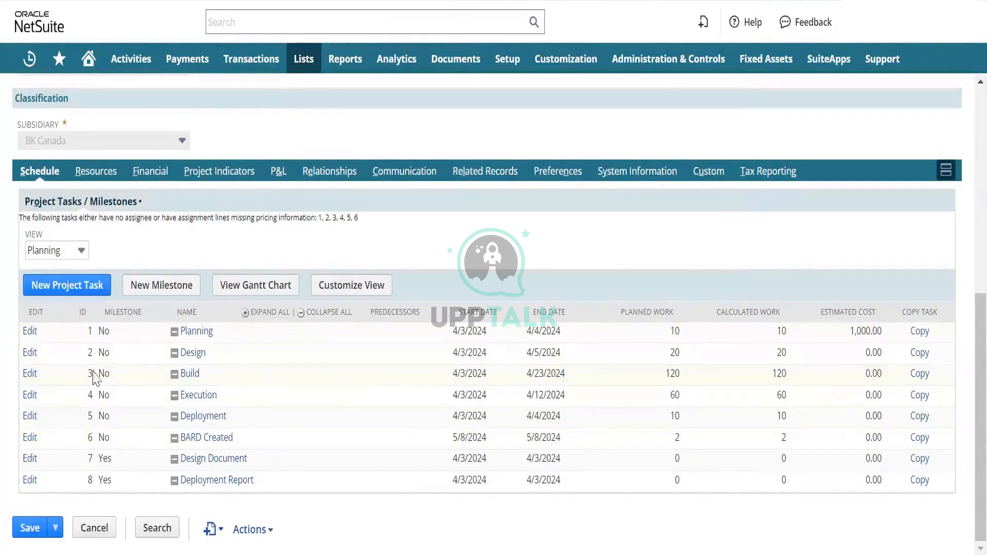
pyautogui.rightClick(32, 352)
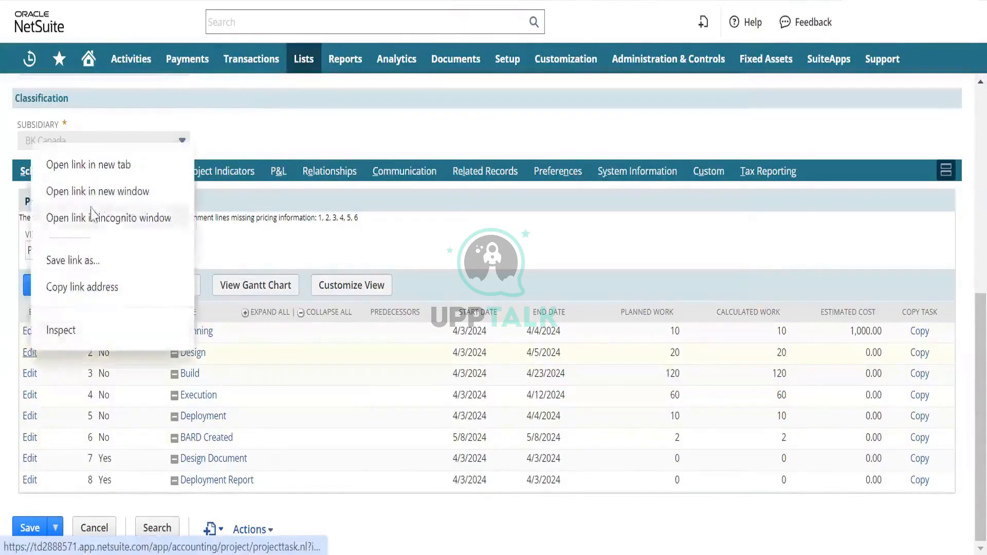
pyautogui.click(113, 165)
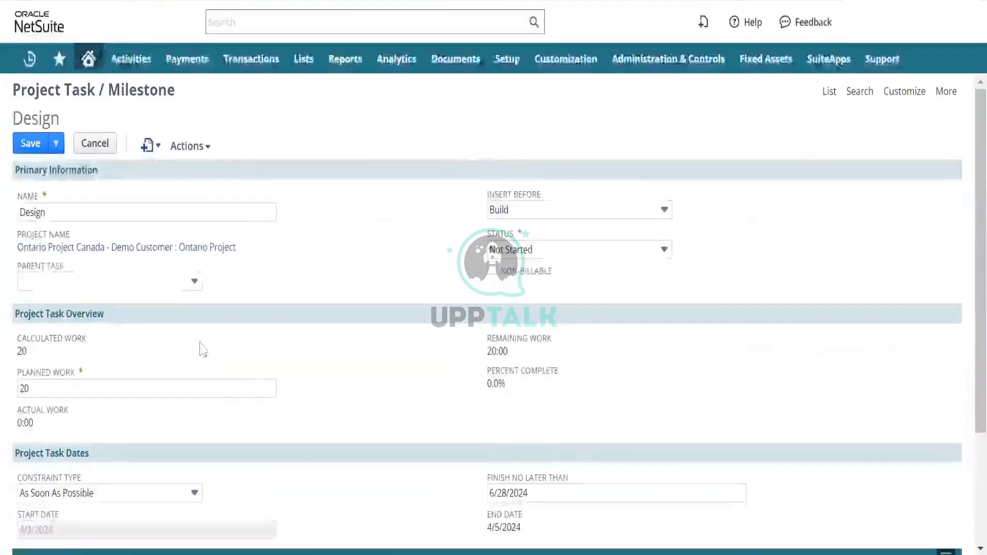
pyautogui.scroll(-3, 202, 349)
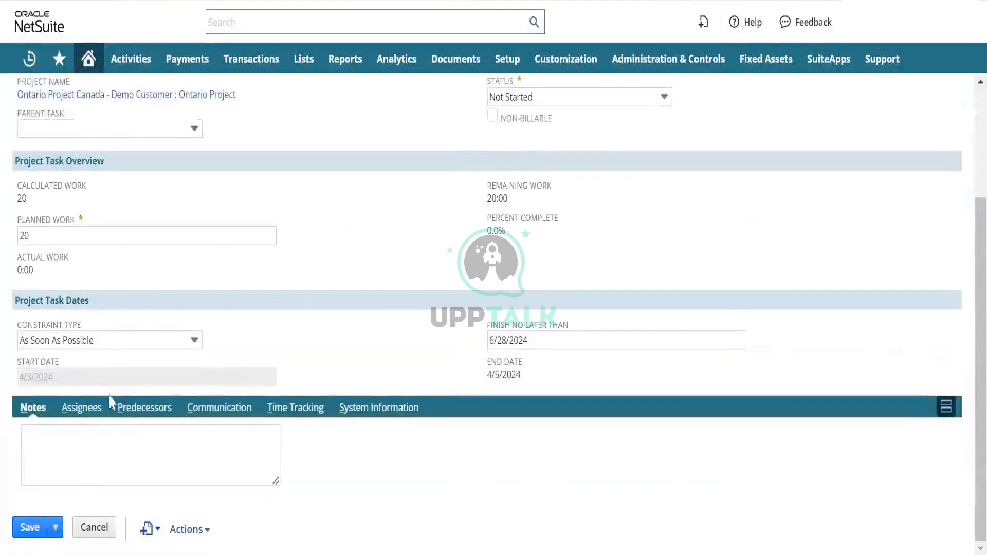
pyautogui.click(81, 410)
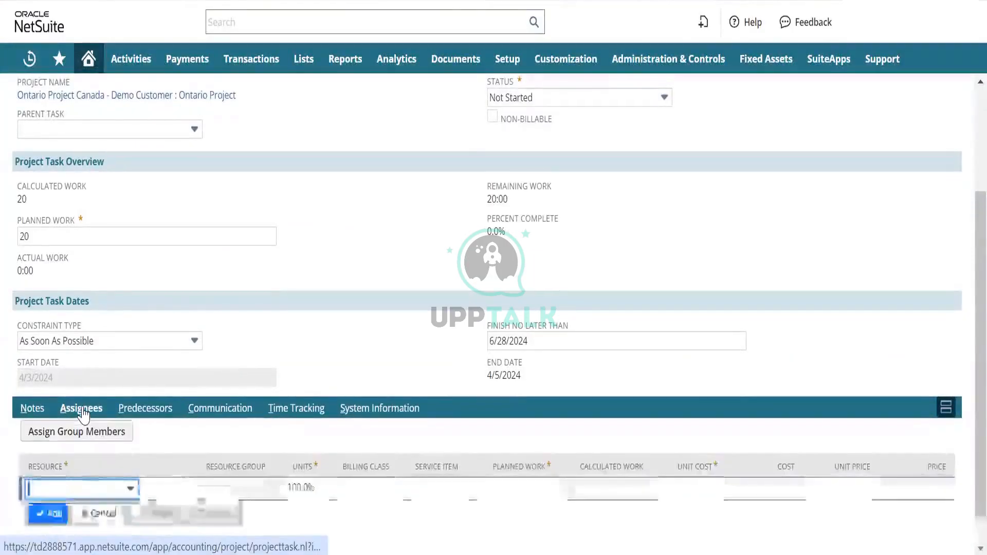
# Step: Display the list of resources that can be assigned to the Design task without selecting one
pyautogui.click(72, 492)
pyautogui.click(72, 493)
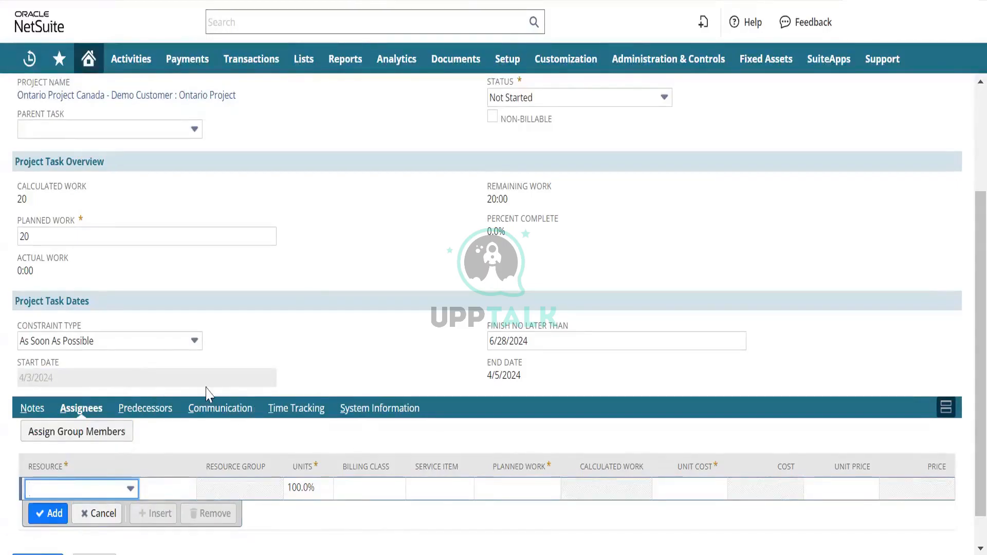
pyautogui.click(96, 496)
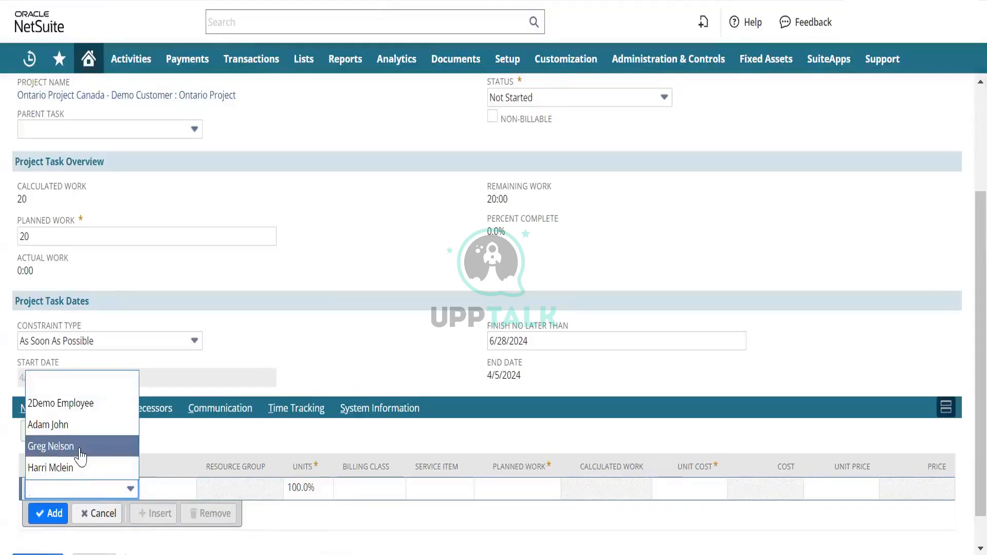
pyautogui.click(329, 289)
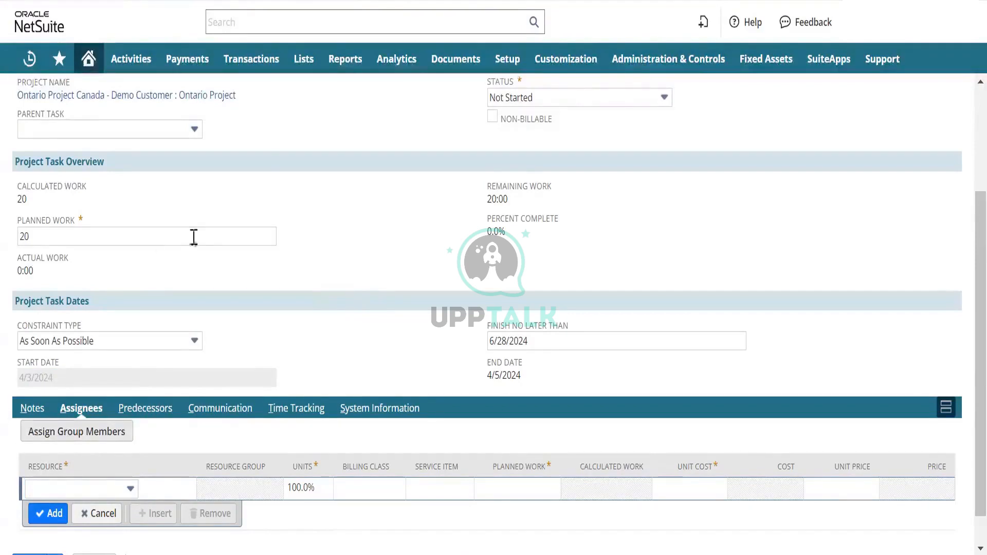
# Step: Review the Design task's primary information, planned work and dates, and recheck the resources offered for assignment
pyautogui.scroll(3, 196, 236)
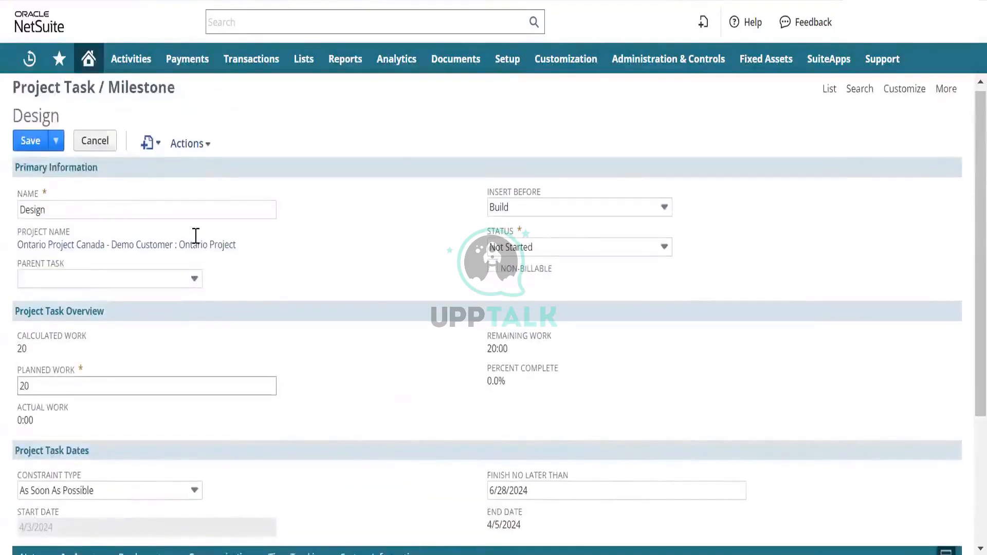
pyautogui.scroll(-4, 195, 235)
pyautogui.scroll(4, 326, 212)
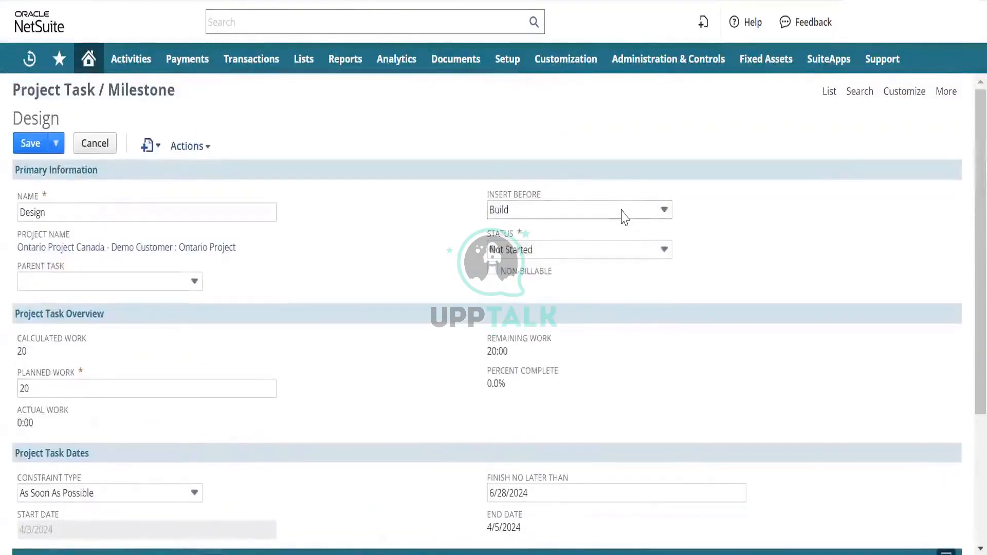
pyautogui.click(631, 218)
pyautogui.click(629, 219)
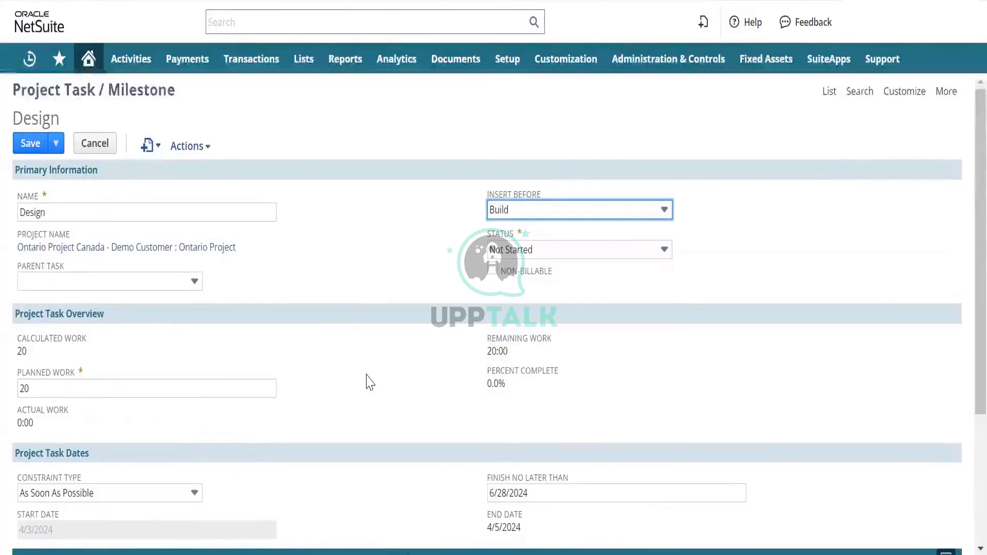
pyautogui.scroll(-4, 370, 383)
pyautogui.click(520, 304)
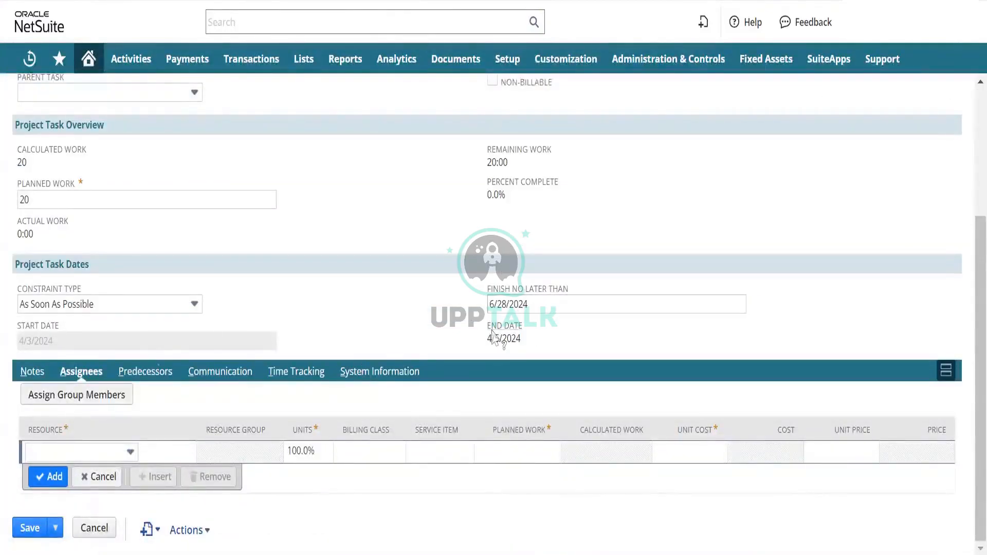
pyautogui.click(89, 457)
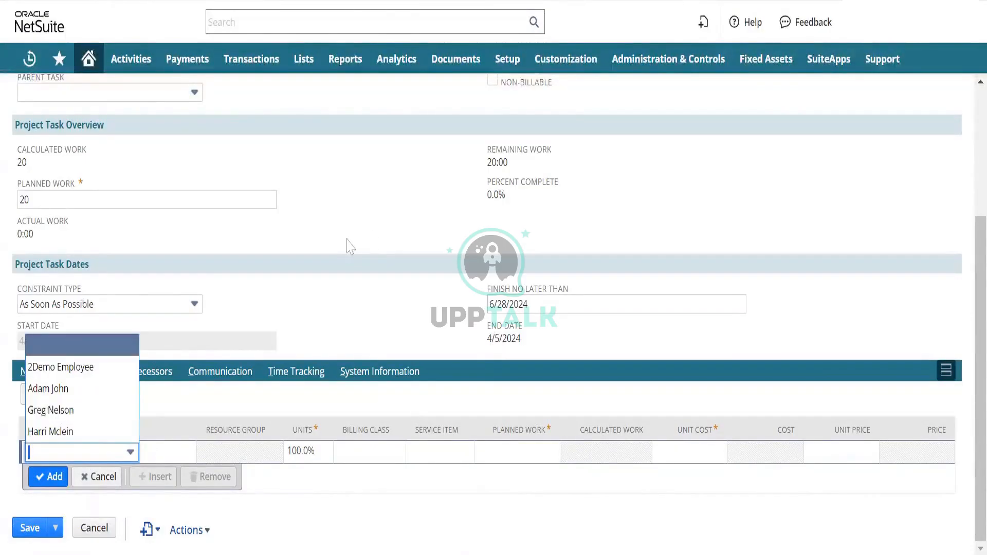
pyautogui.click(172, 182)
pyautogui.scroll(4, 155, 154)
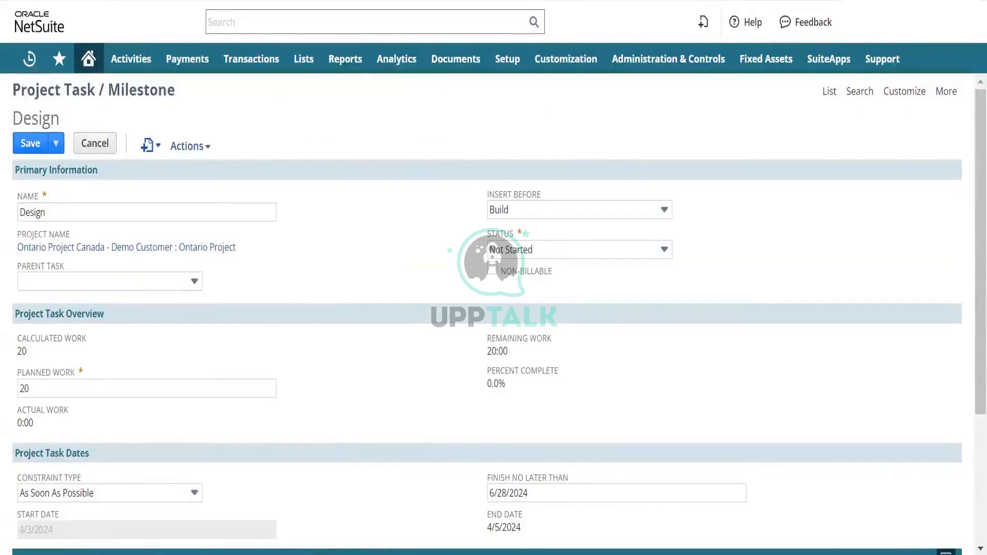
# Step: Return to Ontario Project and try to save it with another employee added as a Staff resource
pyautogui.click(231, 1)
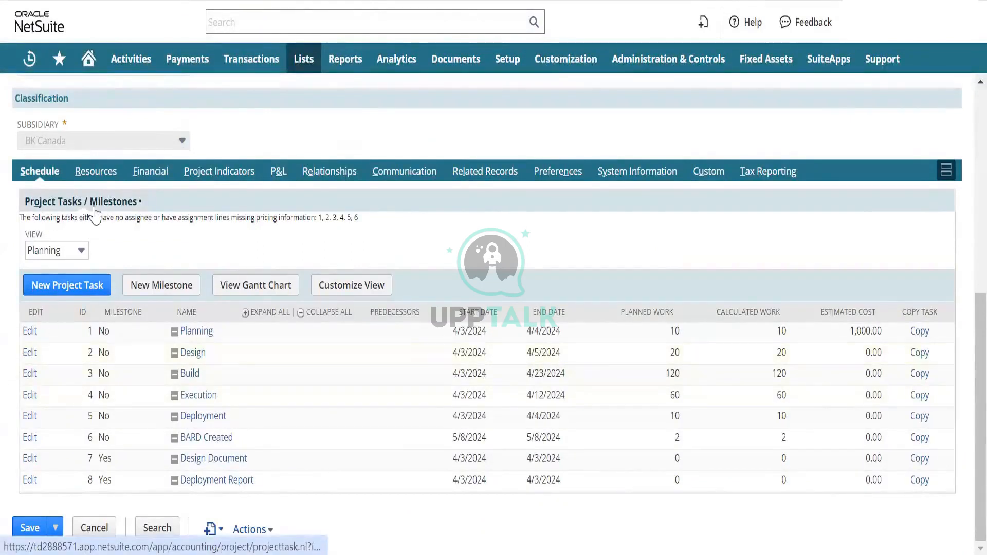
pyautogui.click(98, 172)
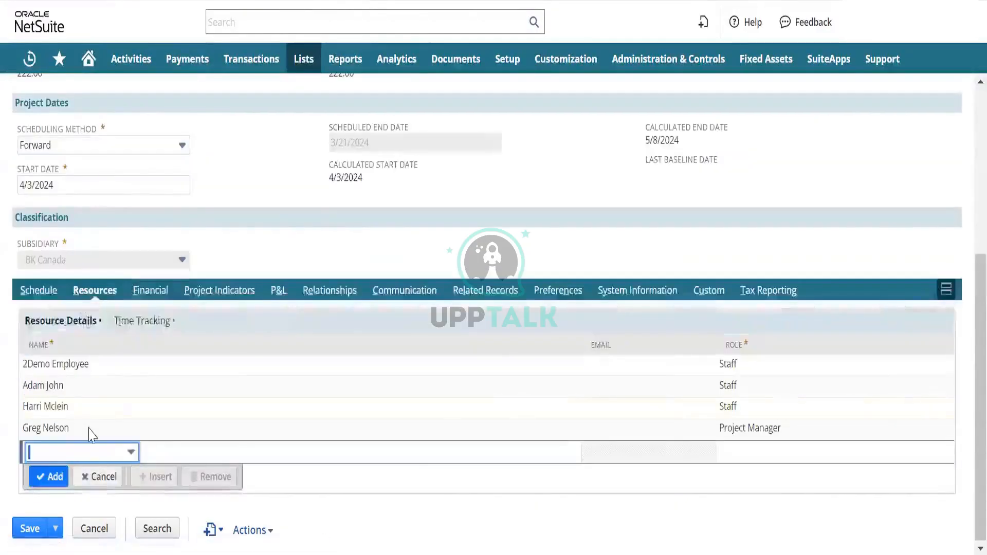
pyautogui.click(104, 451)
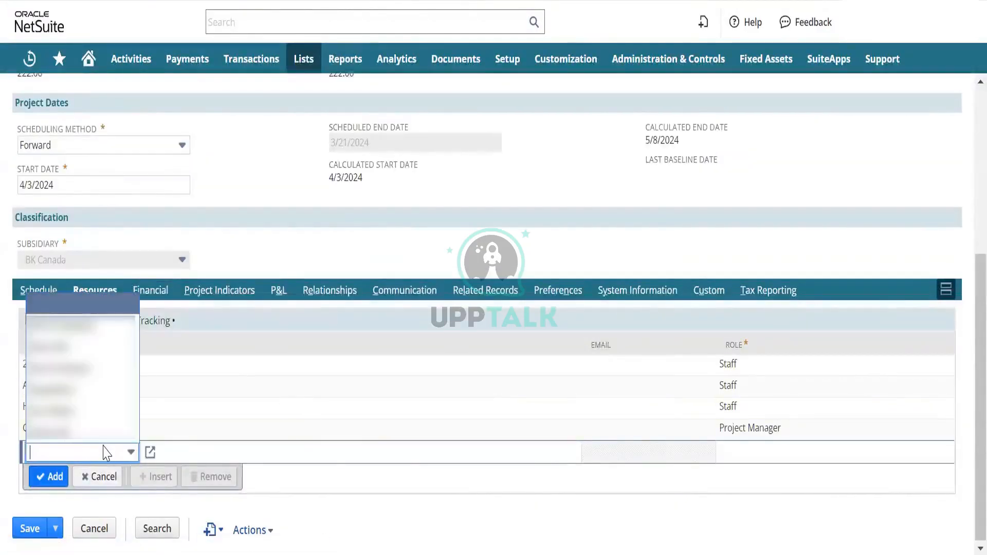
pyautogui.click(77, 435)
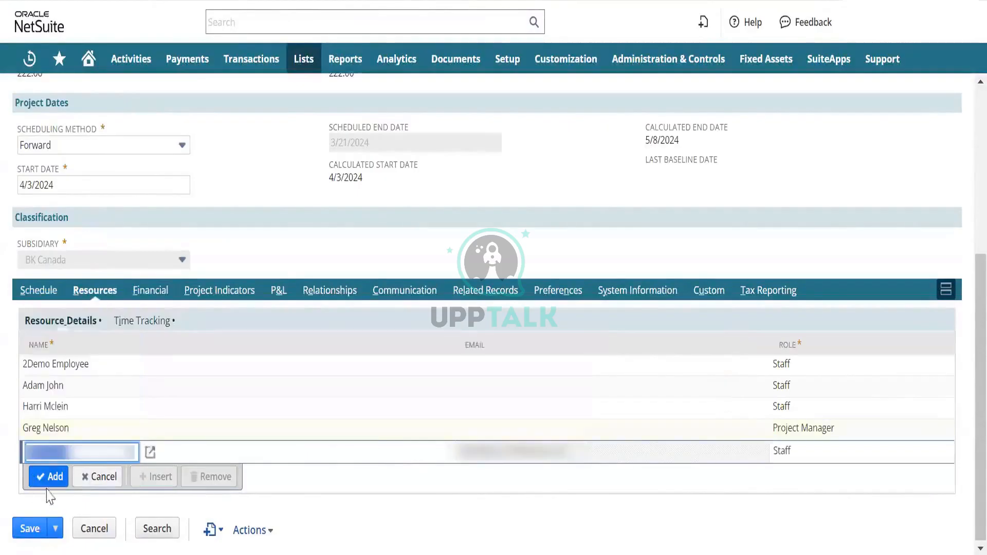
pyautogui.click(49, 477)
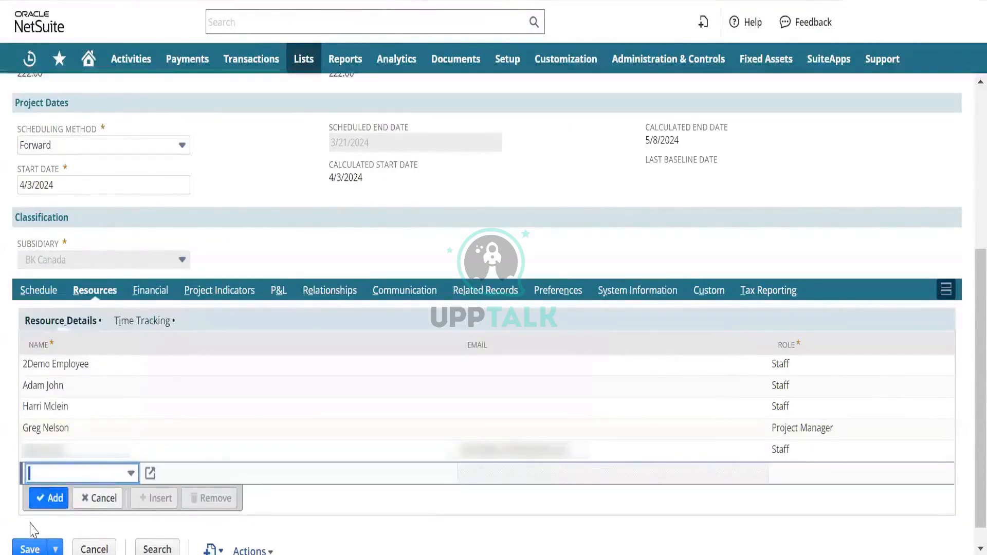
pyautogui.scroll(-1, 31, 544)
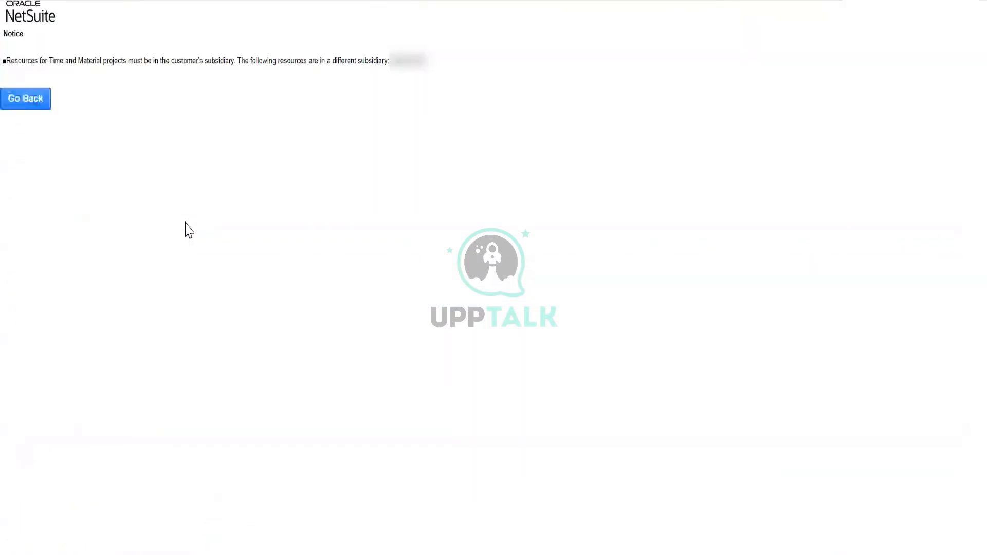
pyautogui.click(25, 101)
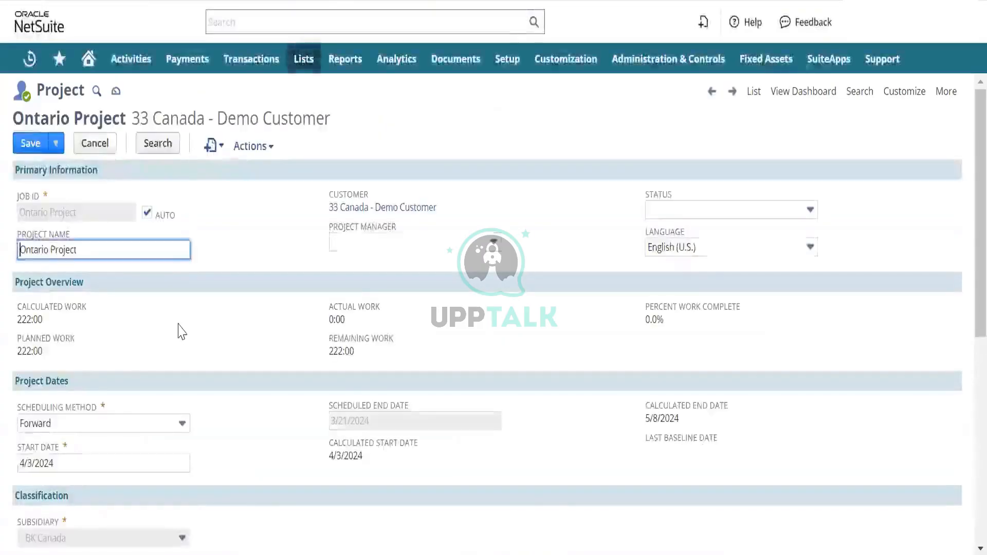
# Step: Review the project schedule and locate the Track Time option among the employee transactions
pyautogui.scroll(-7, 179, 332)
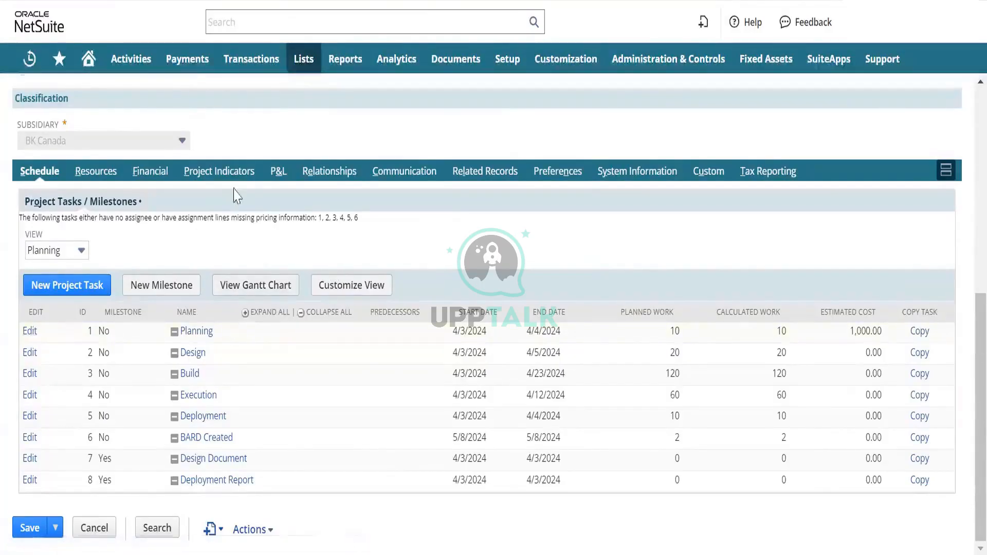
pyautogui.scroll(1, 242, 194)
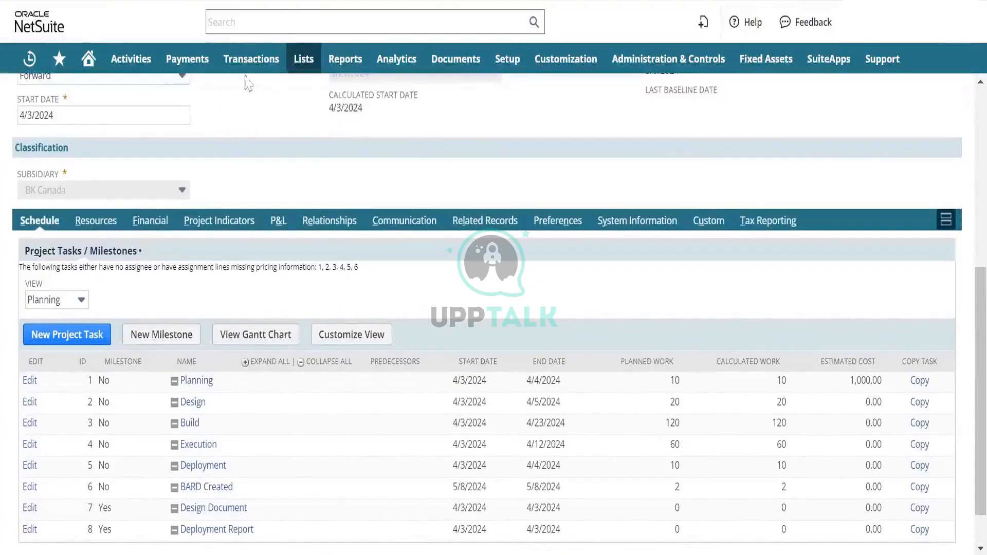
pyautogui.moveTo(251, 59)
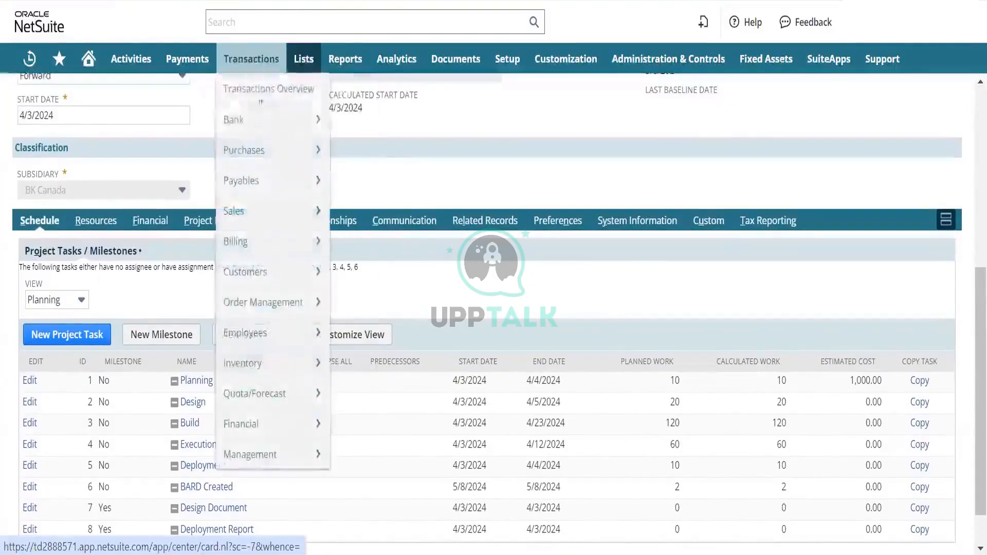
pyautogui.moveTo(313, 333)
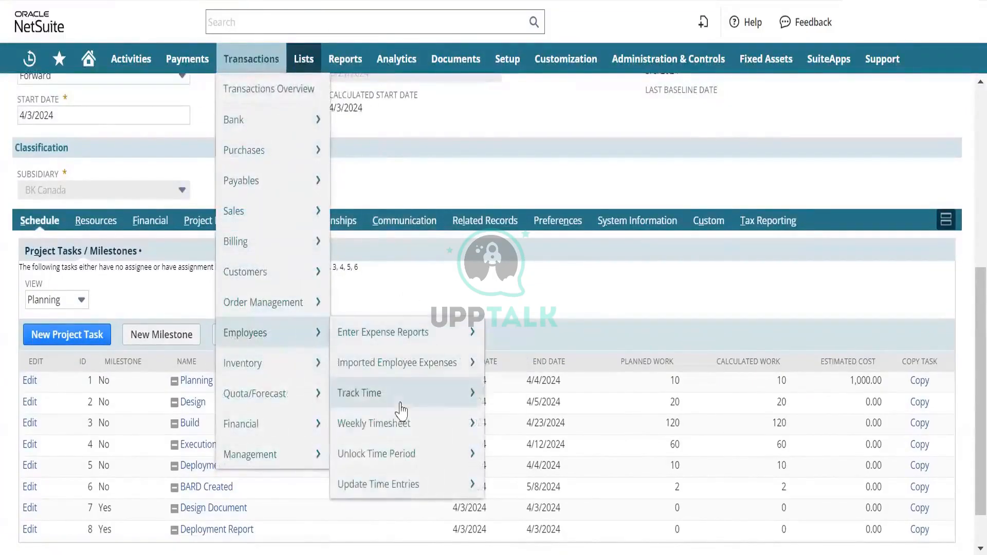
pyautogui.moveTo(472, 393)
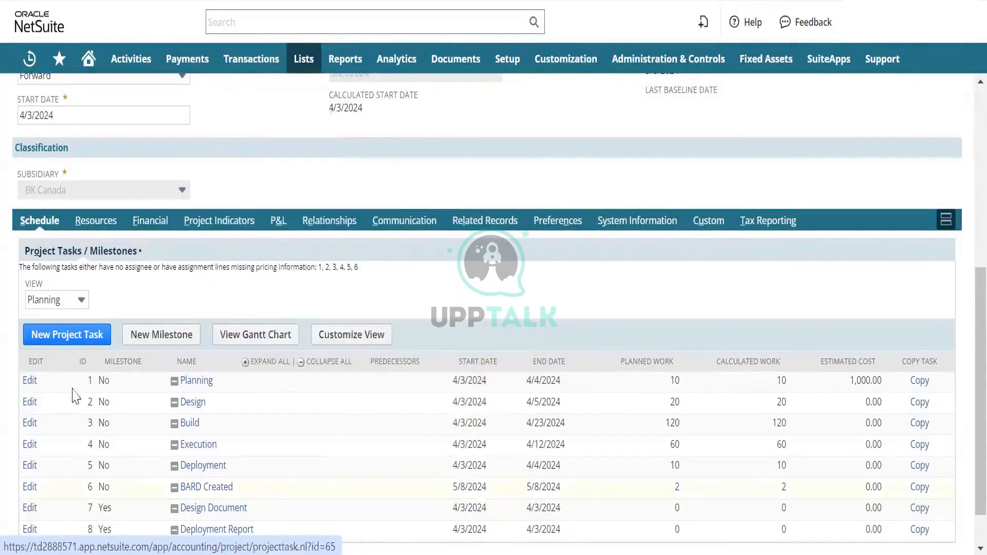
# Step: Open the Planning task from the project schedule for editing and show its time tracking section
pyautogui.click(29, 383)
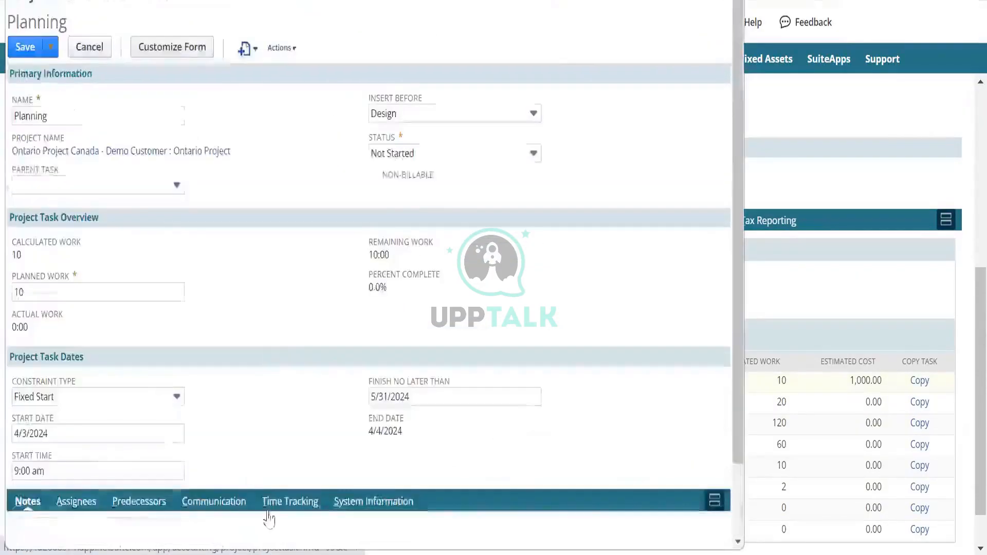
pyautogui.click(276, 505)
pyautogui.scroll(-3, 259, 411)
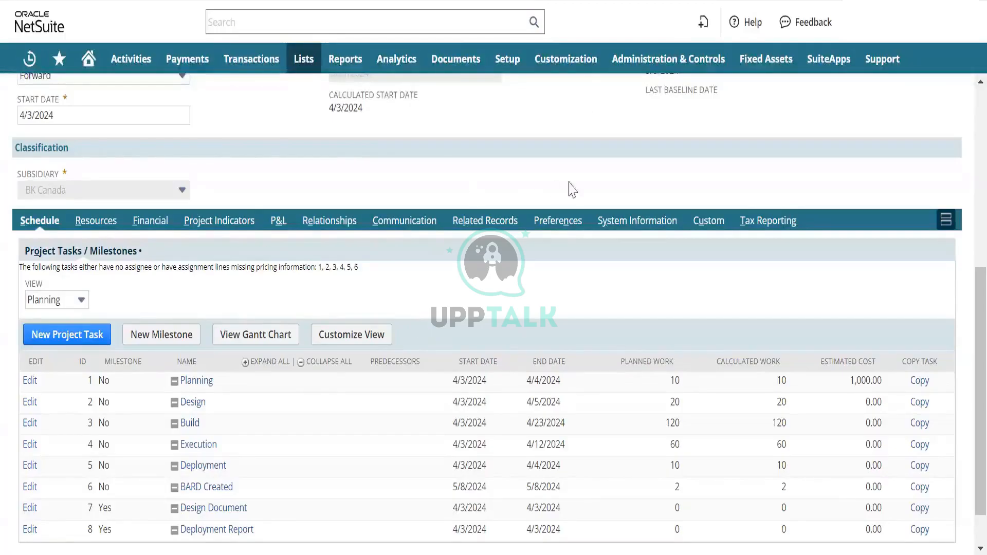
# Step: Open the company's billing information and review the account's billable components
pyautogui.moveTo(511, 52)
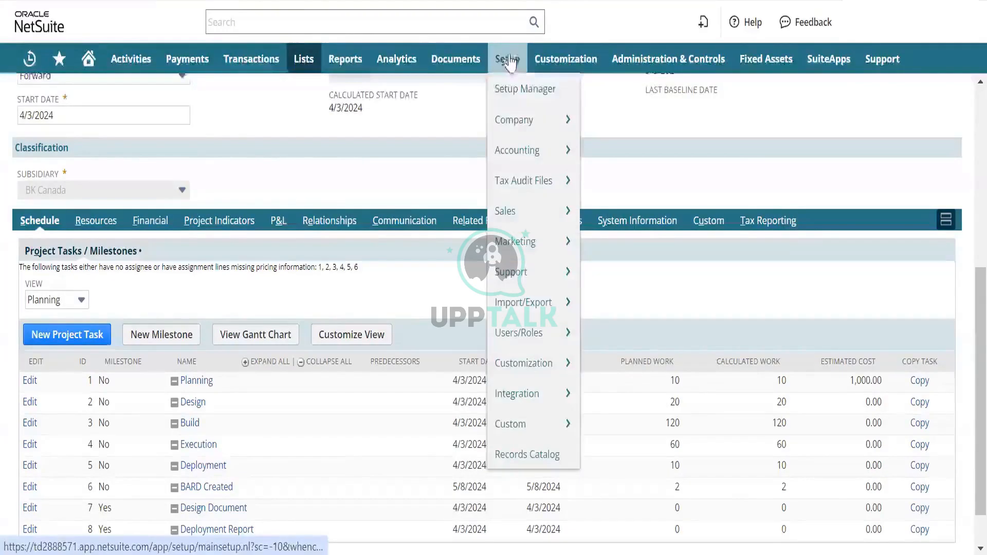
pyautogui.moveTo(578, 123)
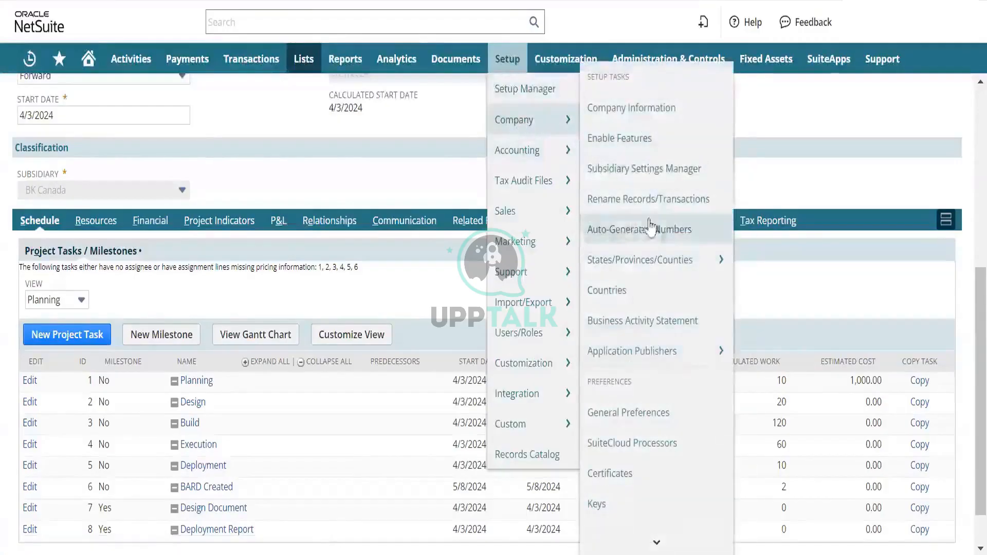
pyautogui.scroll(-5, 640, 226)
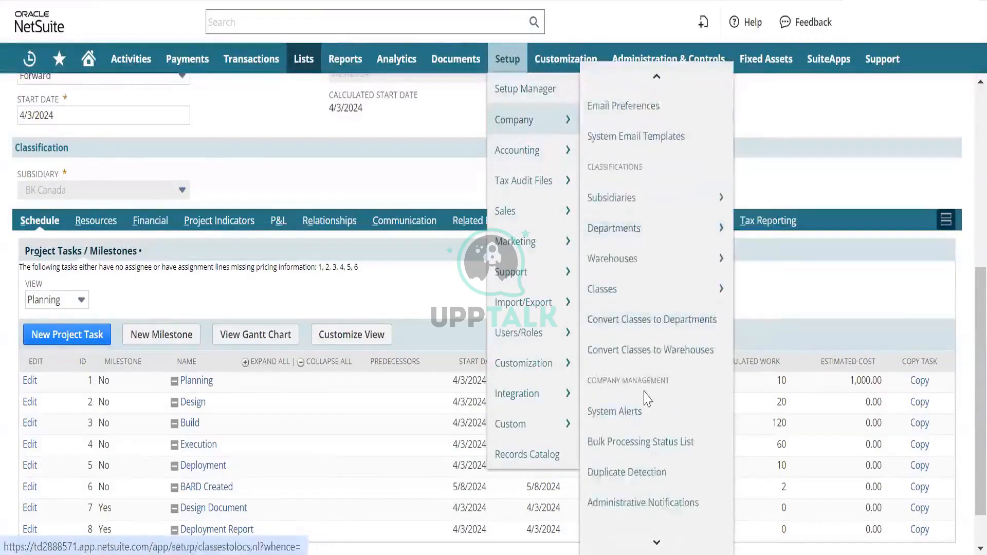
pyautogui.scroll(-4, 633, 434)
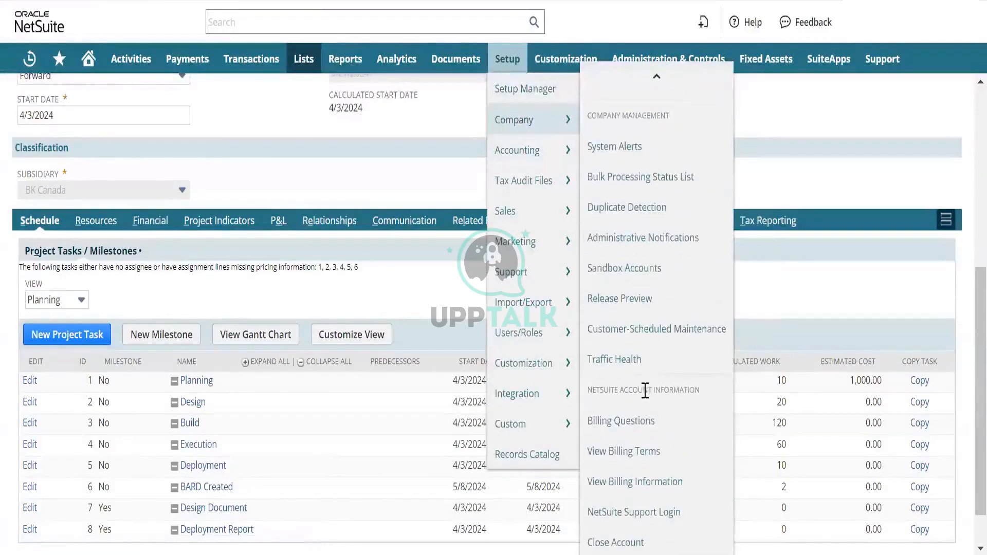
pyautogui.click(643, 482)
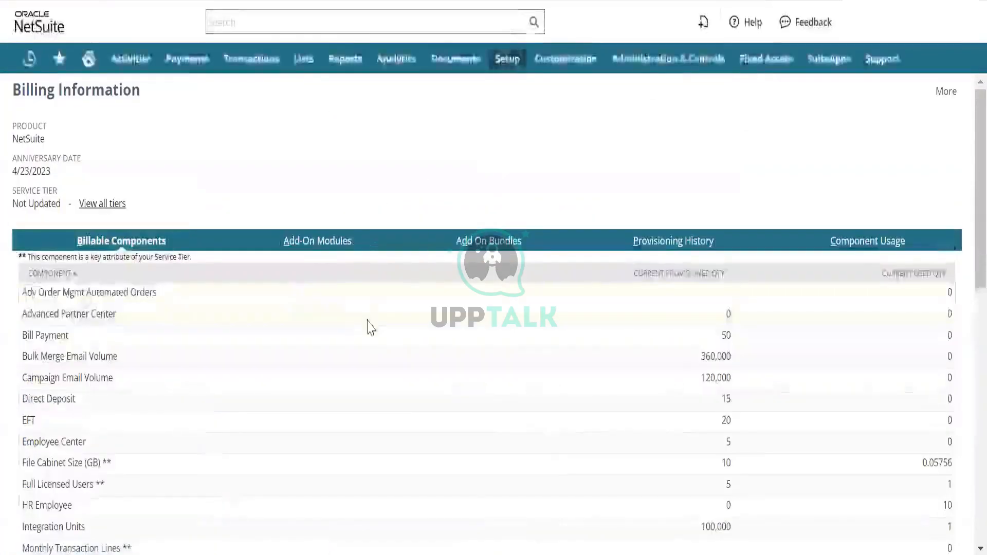
pyautogui.scroll(-3, 368, 326)
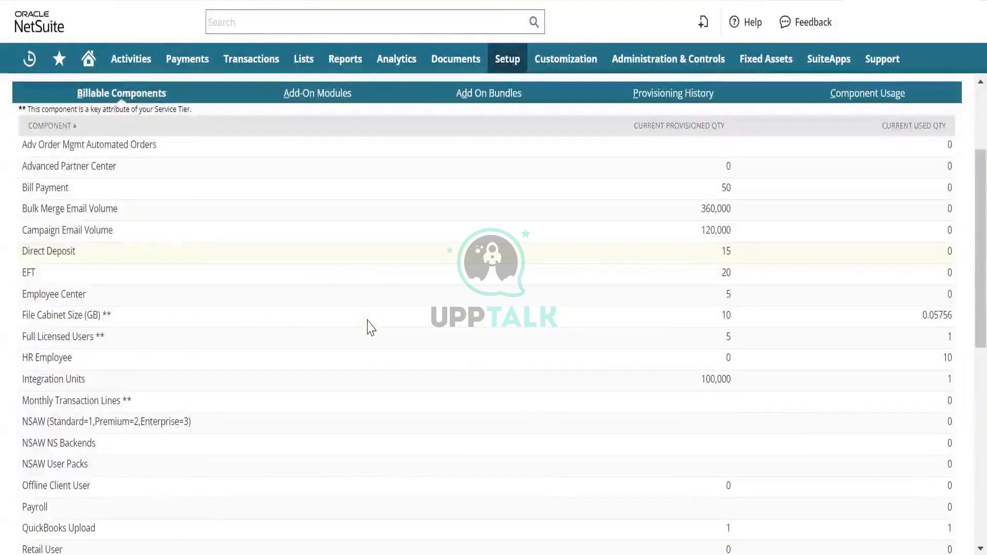
# Step: Examine the billable components and highlight the provisioned quantity of the Employee Center component
pyautogui.scroll(-1, 368, 326)
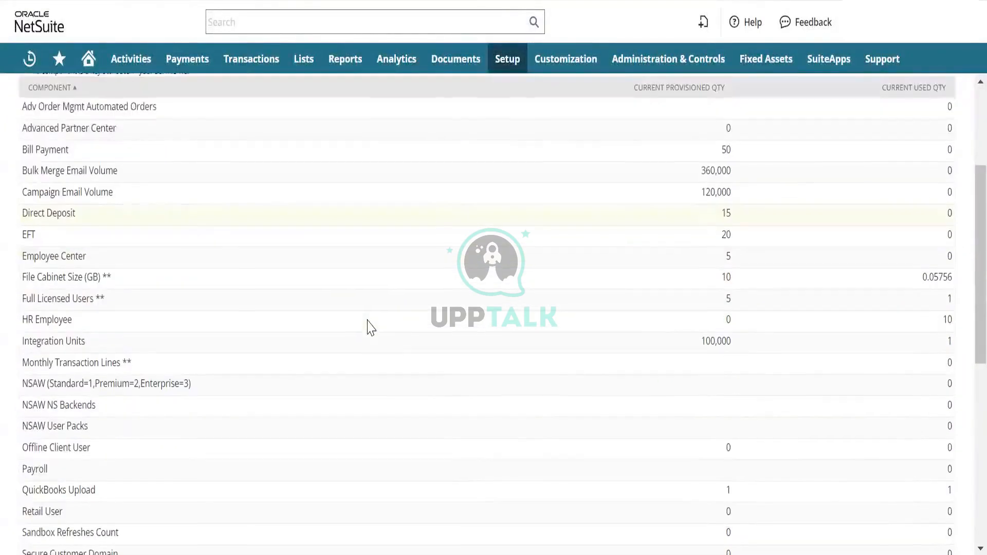
pyautogui.scroll(1, 368, 326)
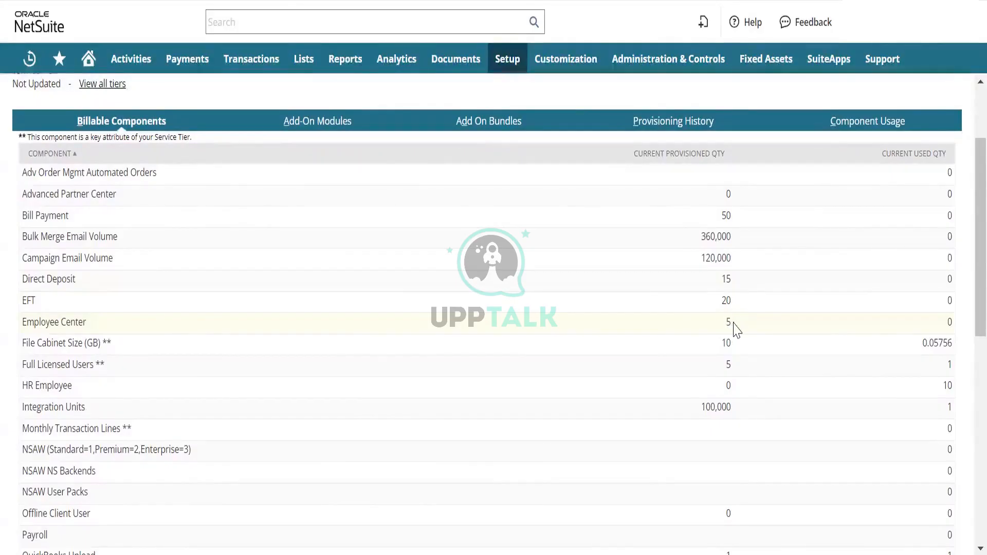
pyautogui.moveTo(736, 329); pyautogui.dragTo(723, 331)
# Step: Open the list of user roles and look through the A/p — Mm - Accounting range
pyautogui.moveTo(519, 60)
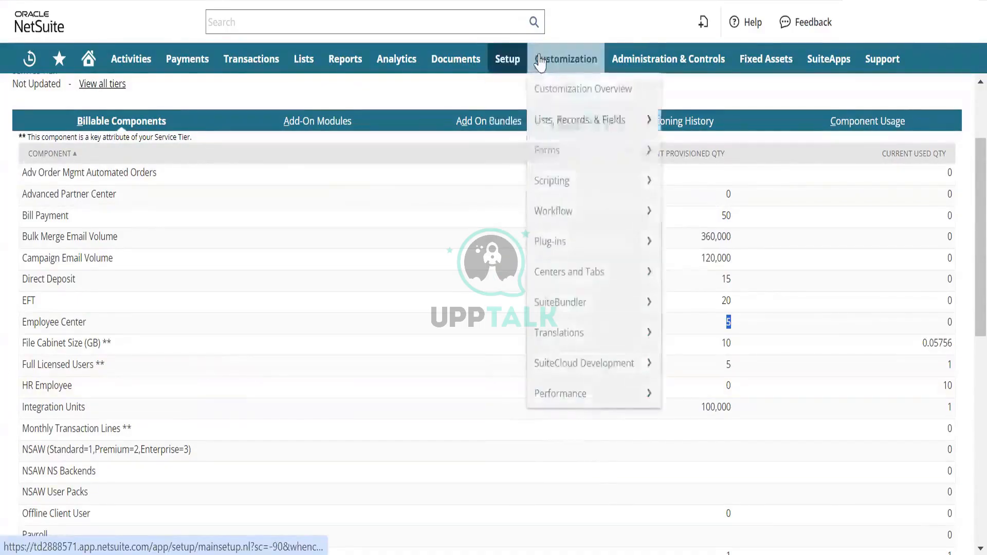
pyautogui.moveTo(530, 304)
pyautogui.moveTo(547, 333)
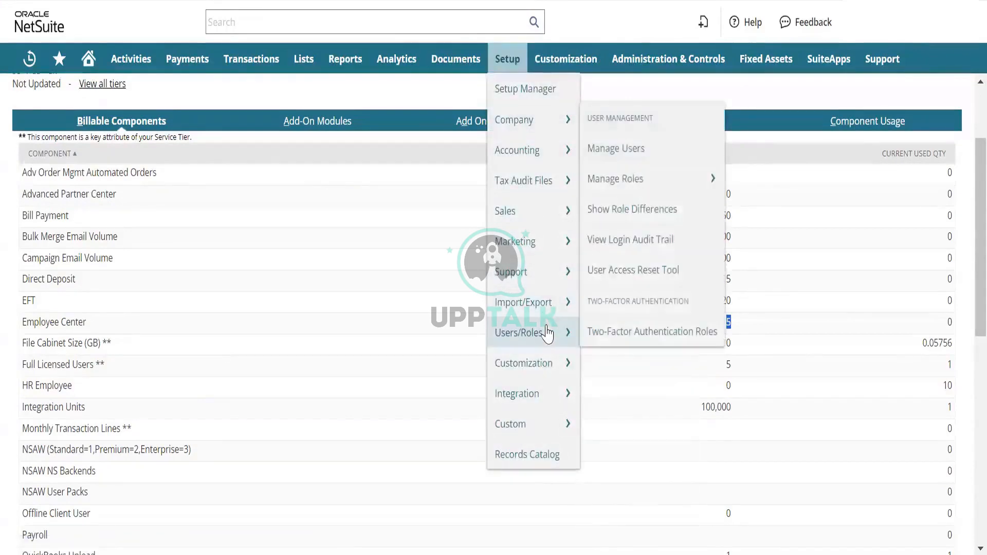
pyautogui.click(638, 177)
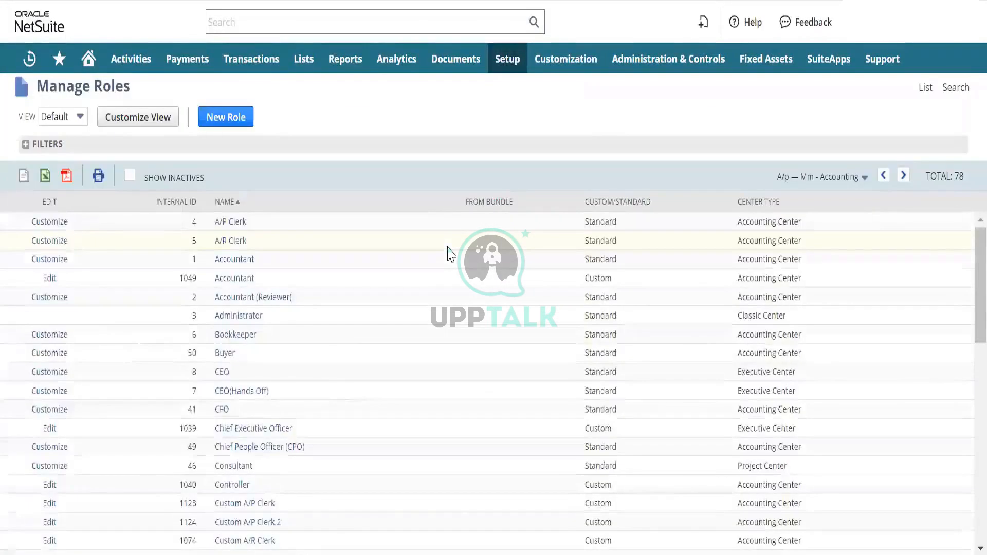
pyautogui.scroll(-8, 331, 401)
pyautogui.scroll(-5, 331, 401)
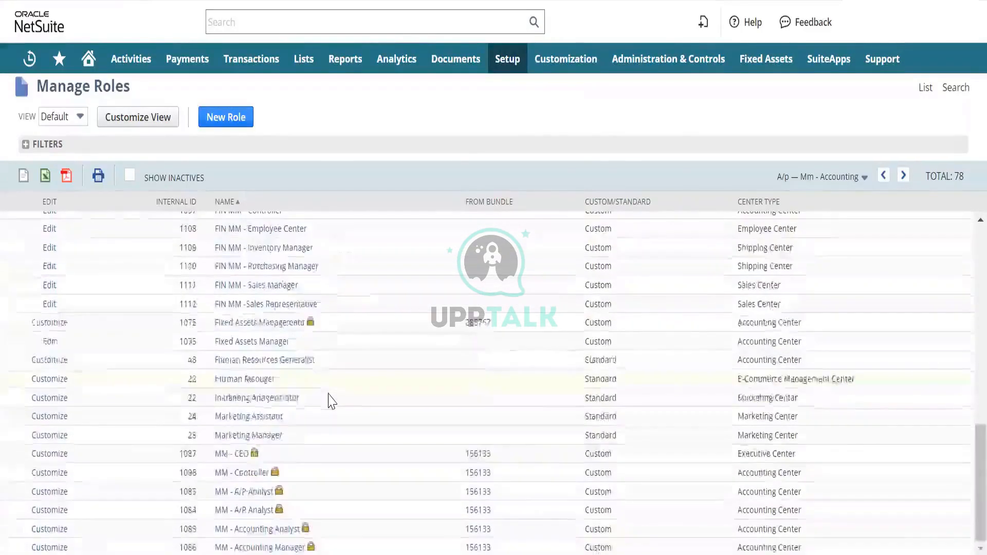
pyautogui.scroll(5, 331, 402)
pyautogui.scroll(5, 330, 401)
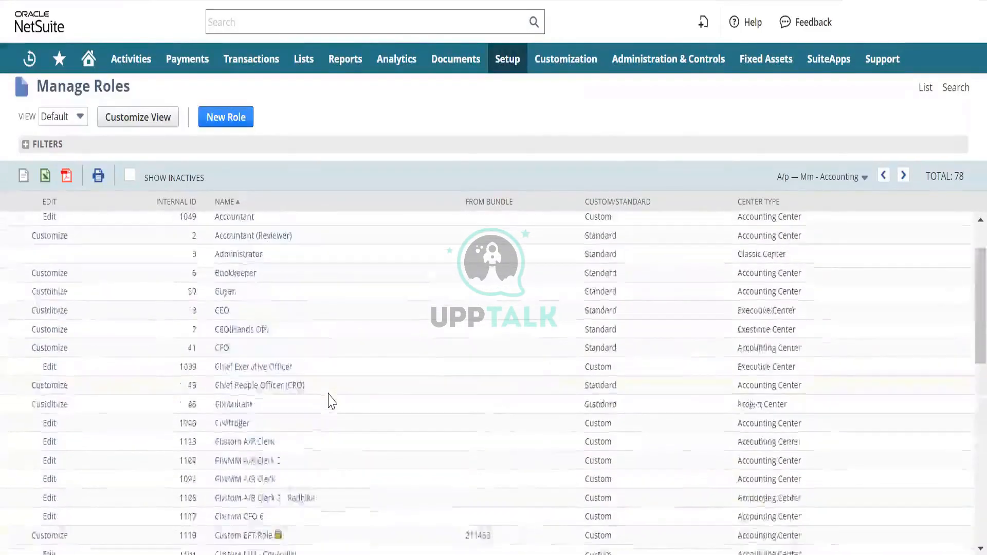
# Step: Look for the employee center roles, and switch the role list to the Mm - Cfo — Warehouse range
pyautogui.scroll(-1, 329, 400)
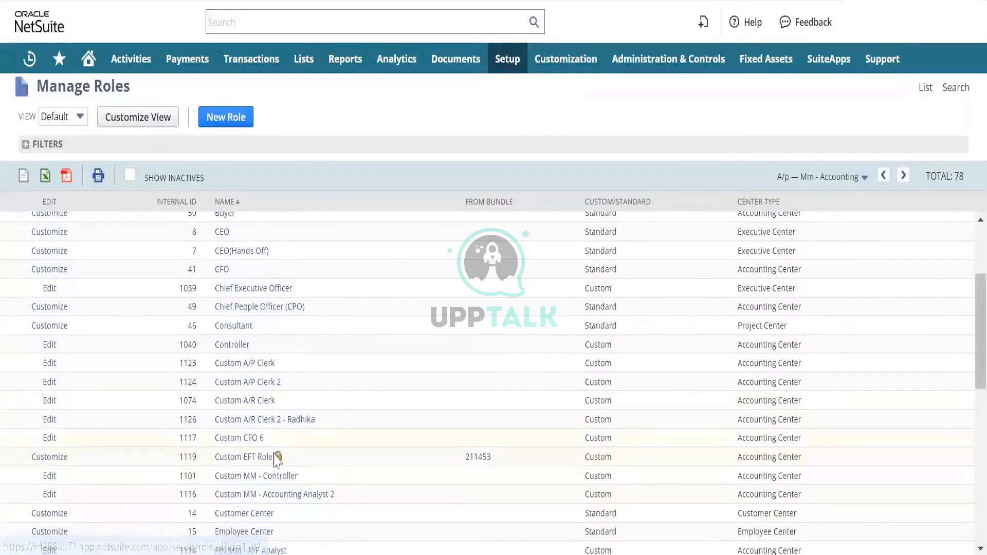
pyautogui.scroll(1, 242, 496)
pyautogui.scroll(3, 241, 497)
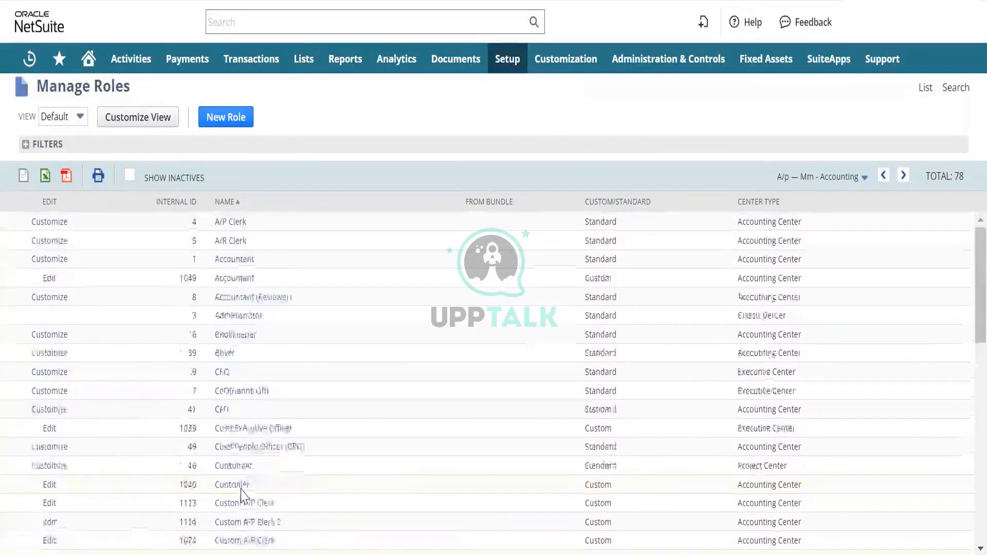
pyautogui.scroll(-10, 241, 497)
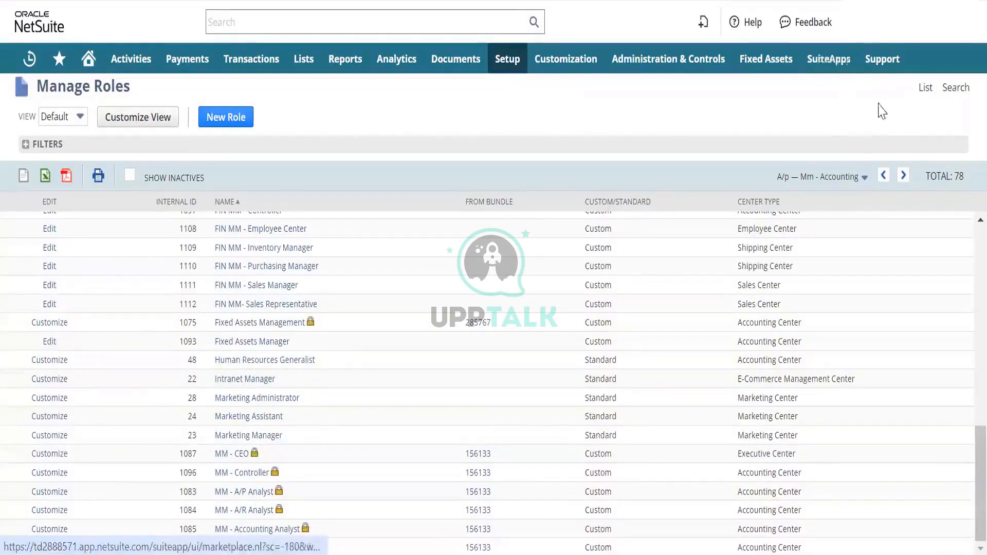
pyautogui.click(843, 177)
pyautogui.click(833, 216)
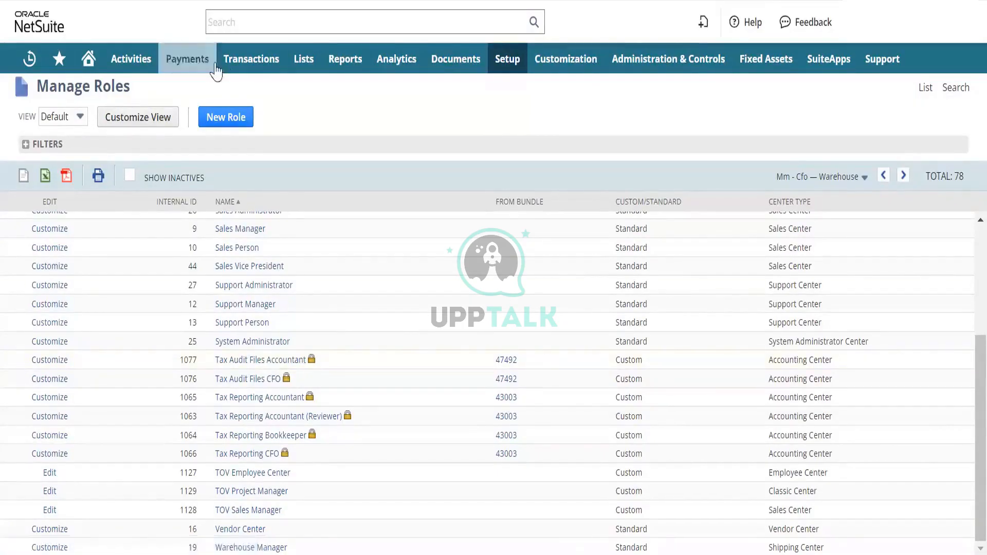
pyautogui.moveTo(243, 61)
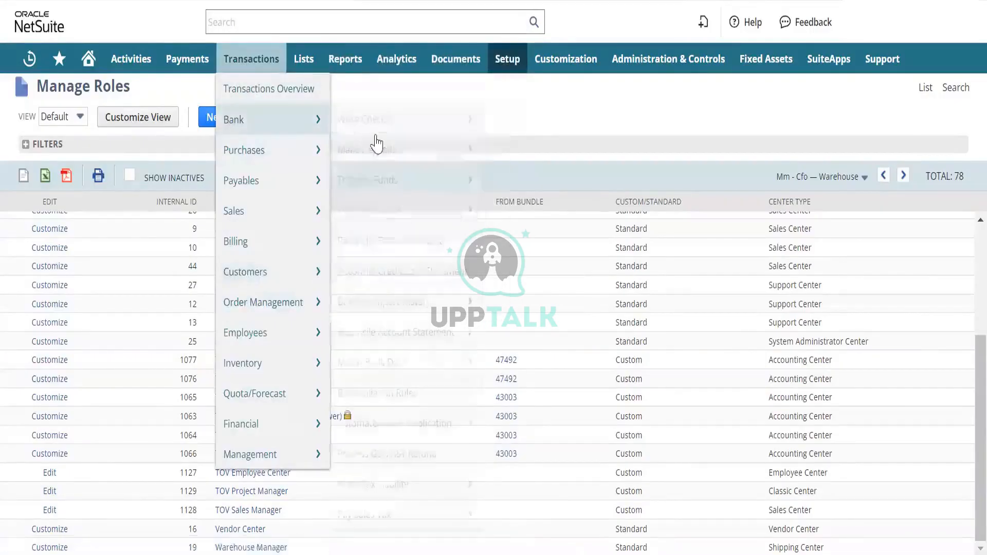
pyautogui.moveTo(305, 163)
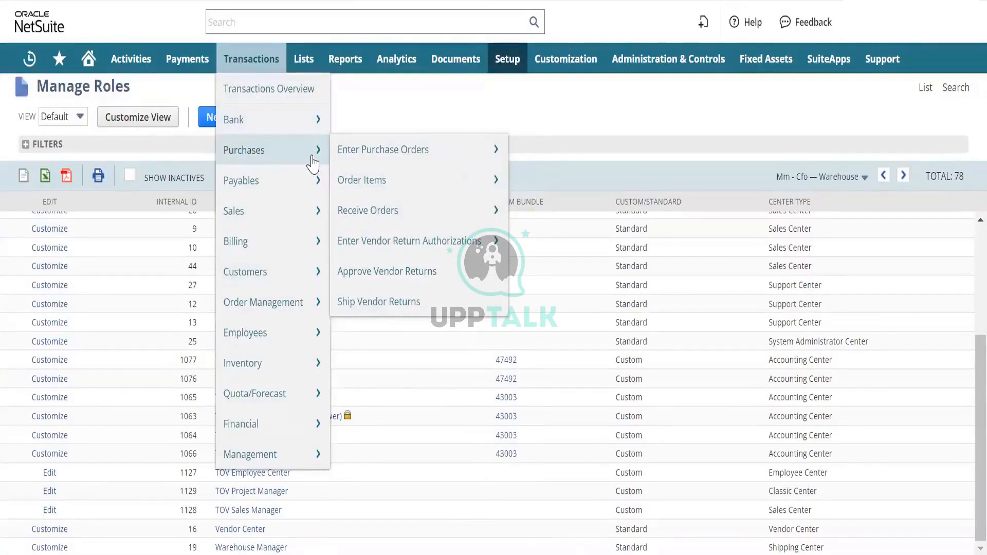
pyautogui.moveTo(344, 159)
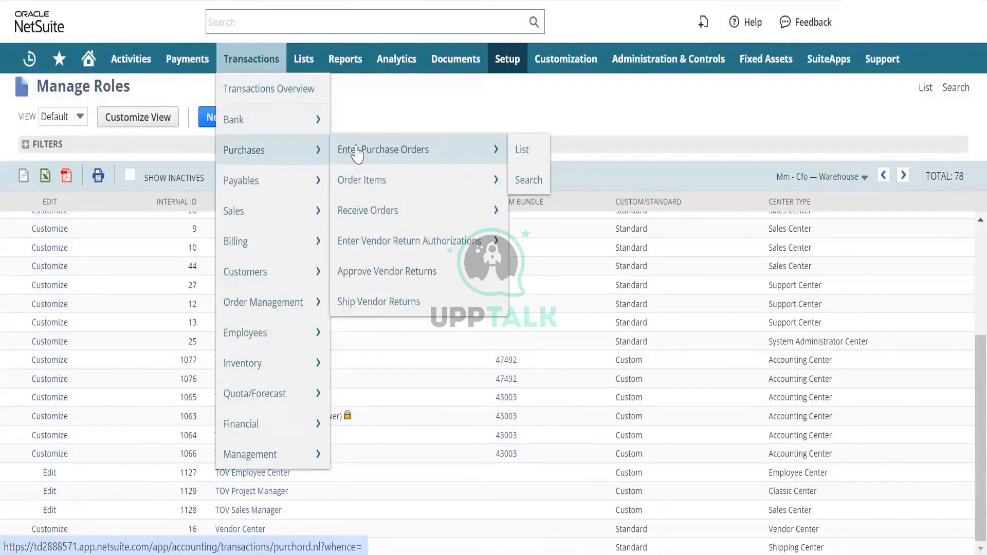
# Step: Reload the Planning task without saving, and review its planned time entries and the blank time tracking form
pyautogui.moveTo(391, 173)
pyautogui.press('F5')
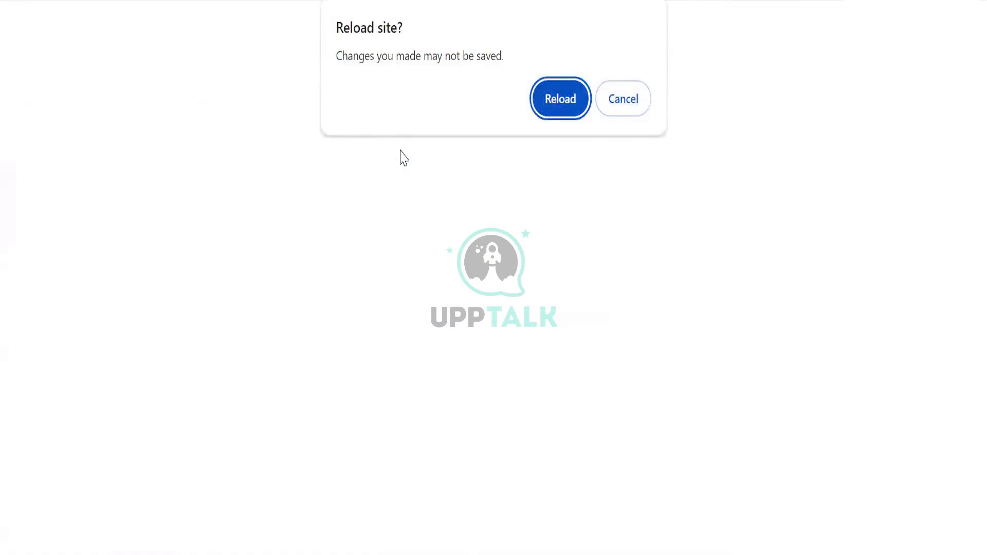
pyautogui.click(556, 99)
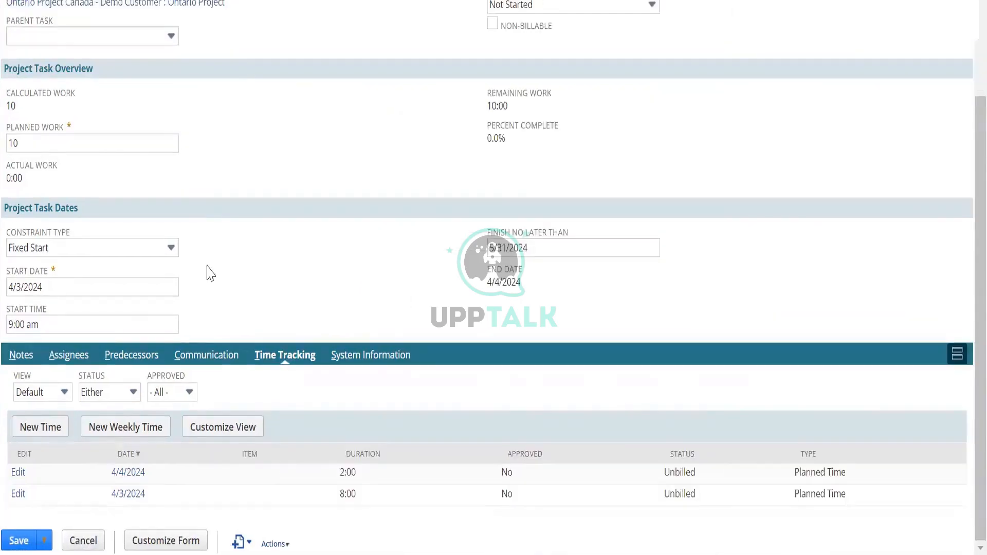
pyautogui.scroll(1, 207, 266)
pyautogui.scroll(1, 207, 266)
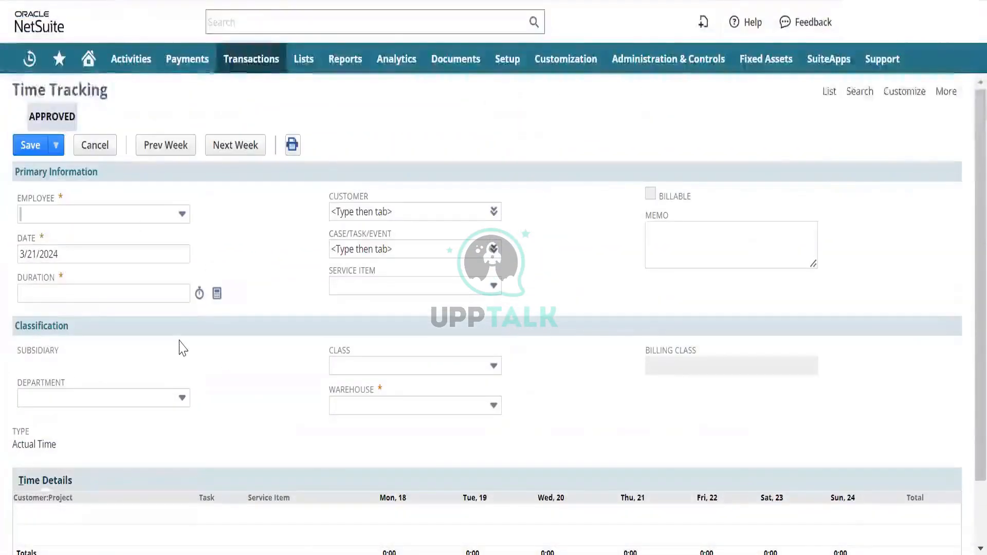
pyautogui.scroll(-1, 183, 348)
pyautogui.scroll(1, 182, 348)
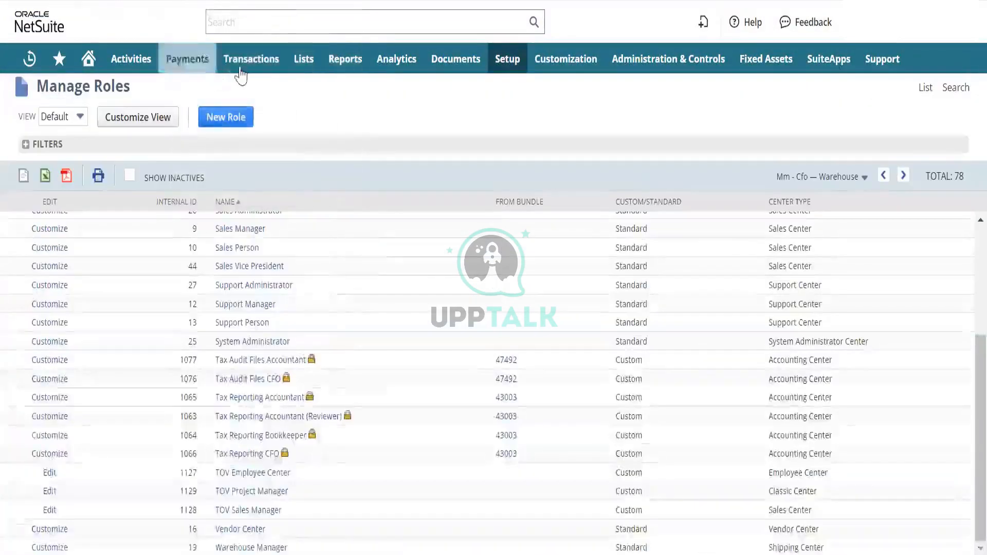
# Step: Open Ontario Project for editing from the projects list and show its resource details
pyautogui.moveTo(242, 72)
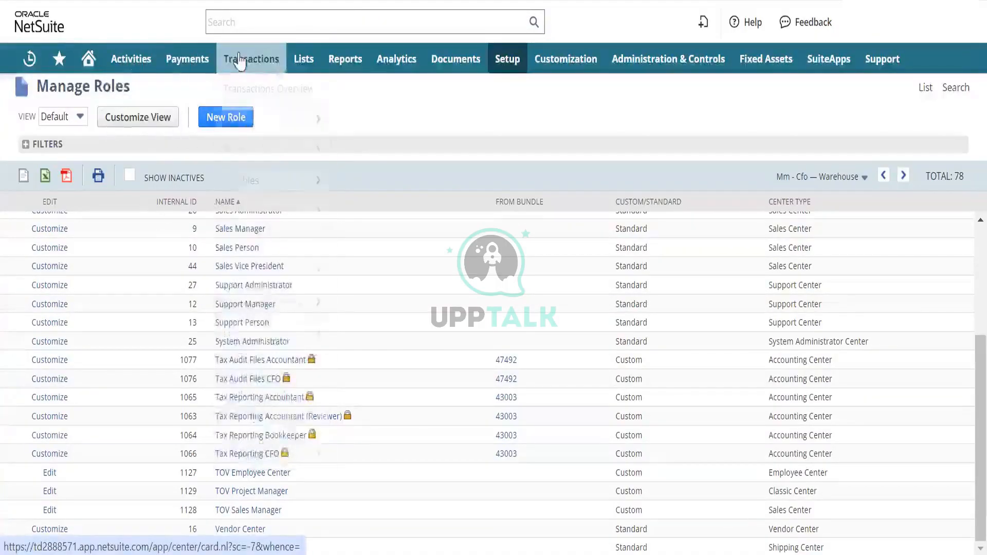
pyautogui.moveTo(303, 61)
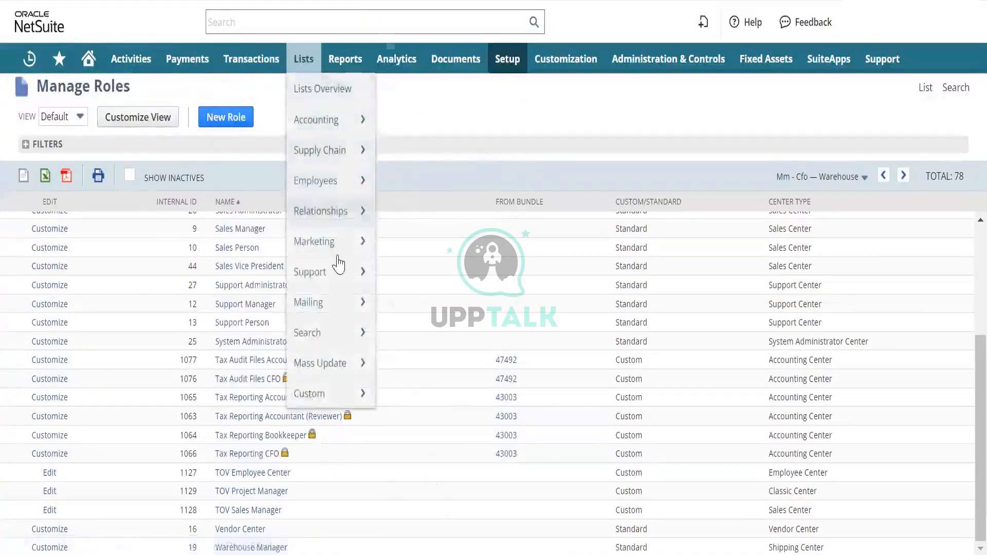
pyautogui.moveTo(353, 211)
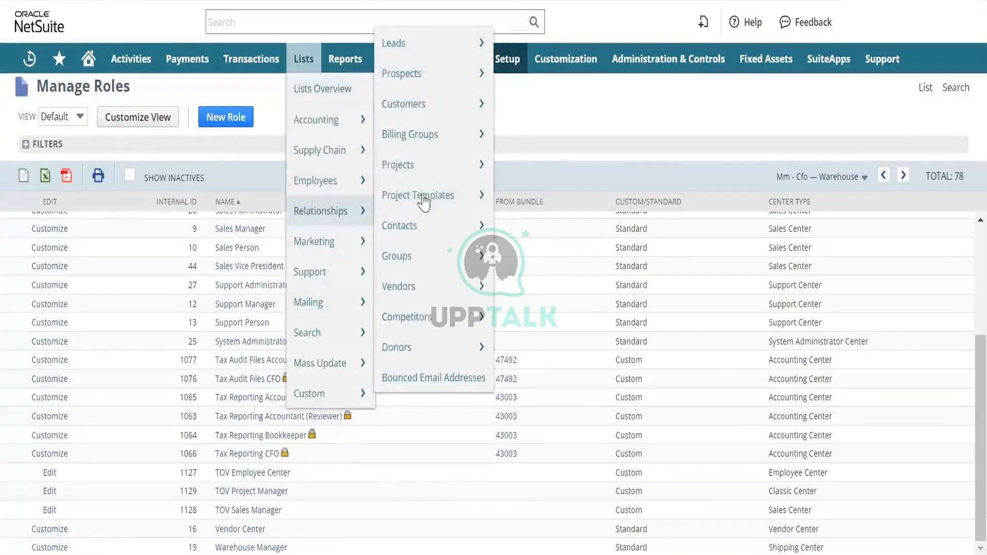
pyautogui.click(432, 166)
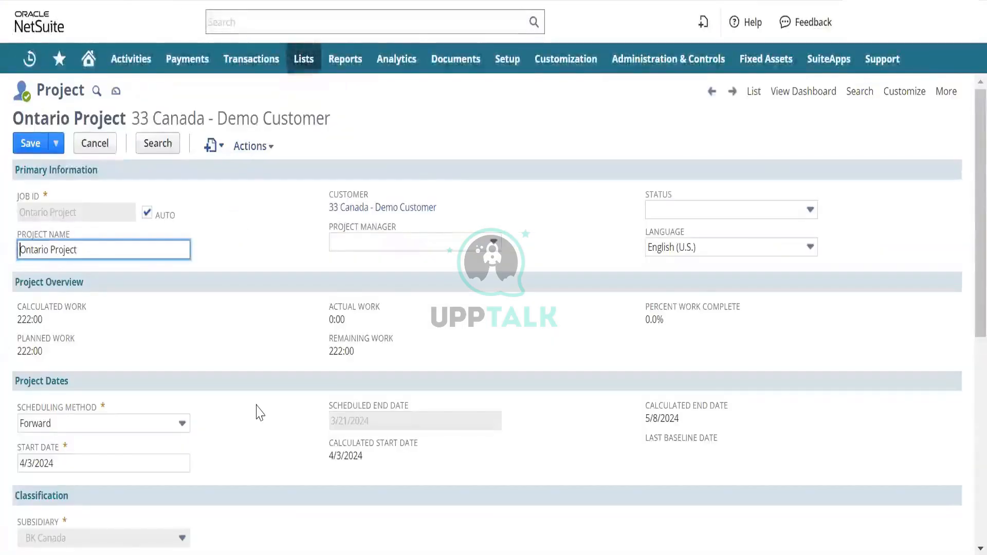
pyautogui.scroll(-8, 259, 412)
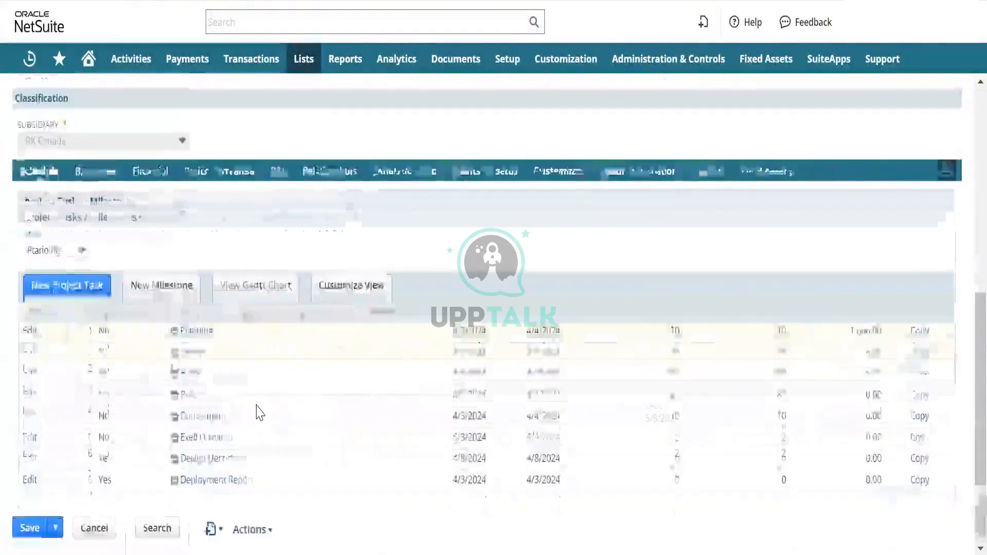
pyautogui.click(96, 174)
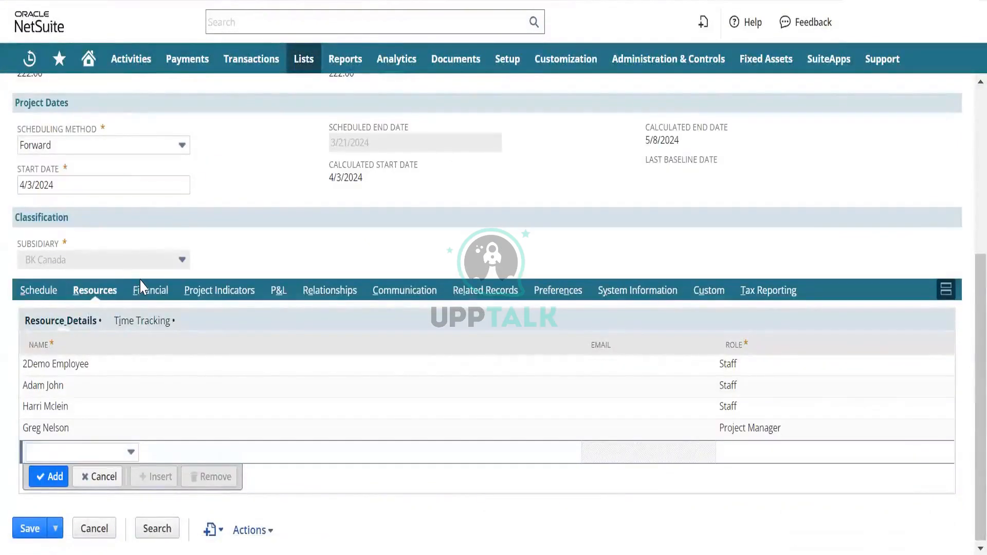
# Step: Review Ontario Project's financial details, including its billing information, quotes and project task assignments
pyautogui.click(152, 293)
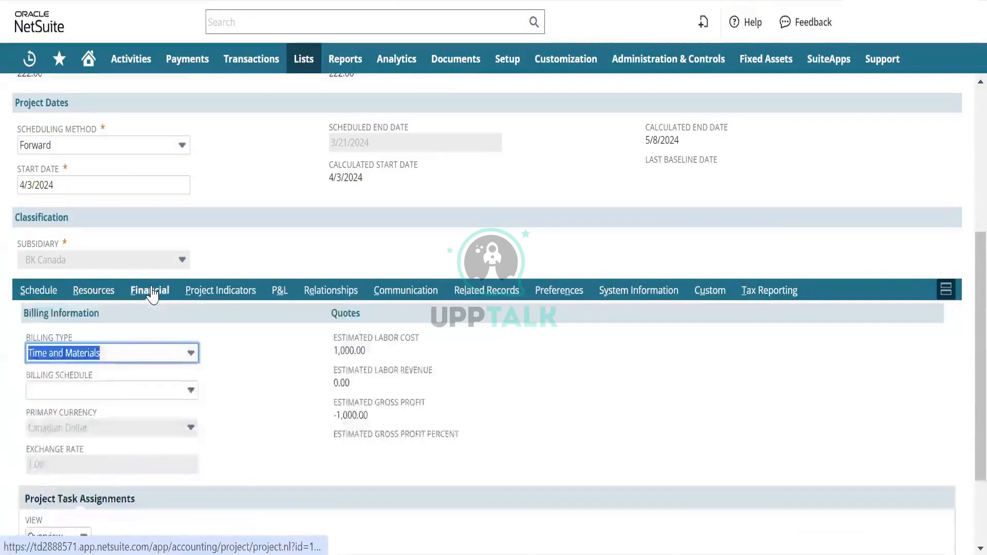
pyautogui.scroll(-3, 152, 295)
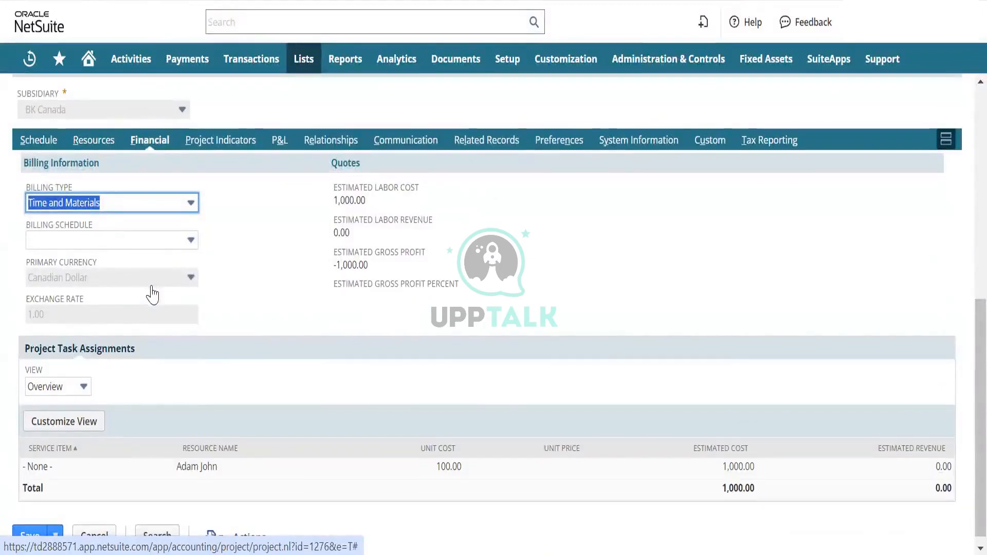
pyautogui.scroll(1, 152, 295)
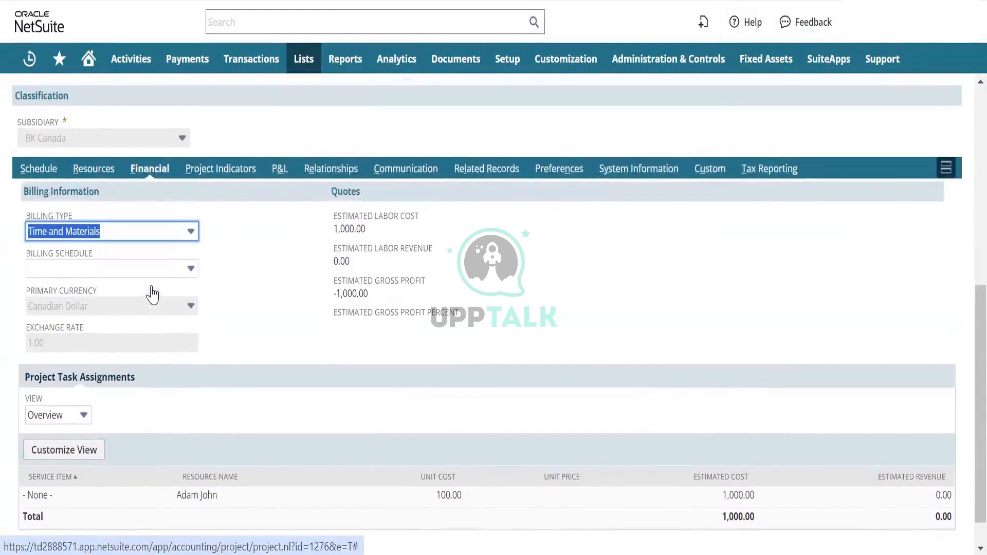
pyautogui.scroll(1, 152, 294)
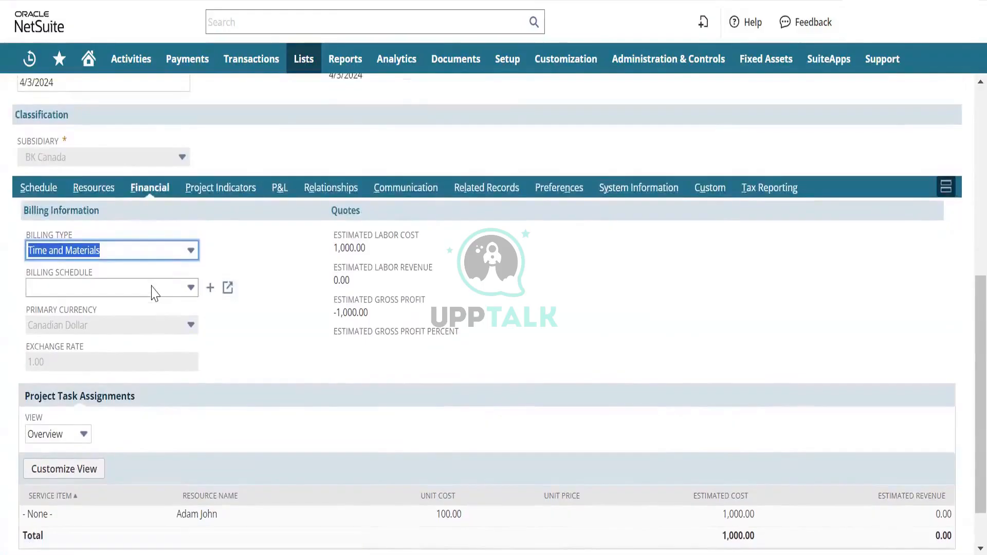
# Step: Look through Ontario Project's project indicators, P&L figures and communication messages
pyautogui.click(234, 191)
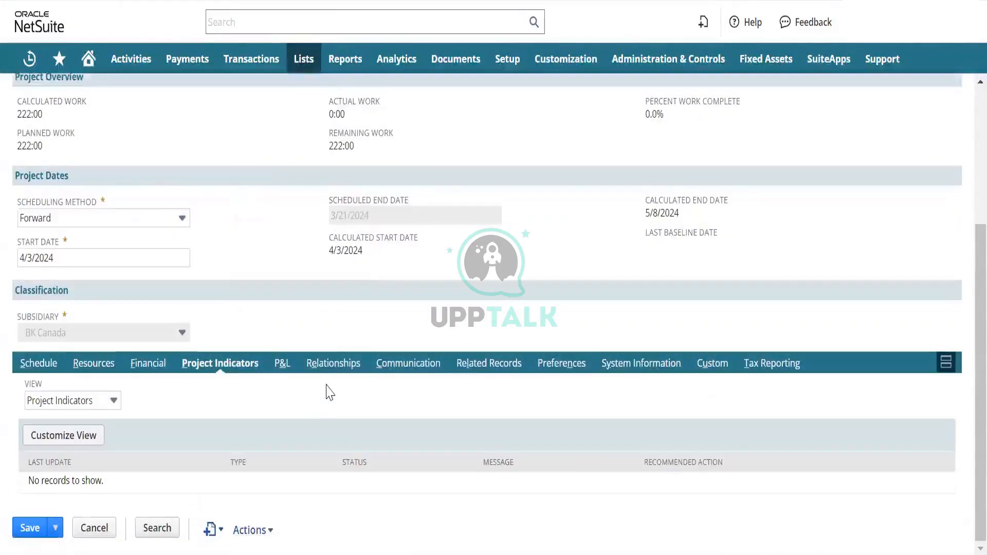
pyautogui.click(286, 366)
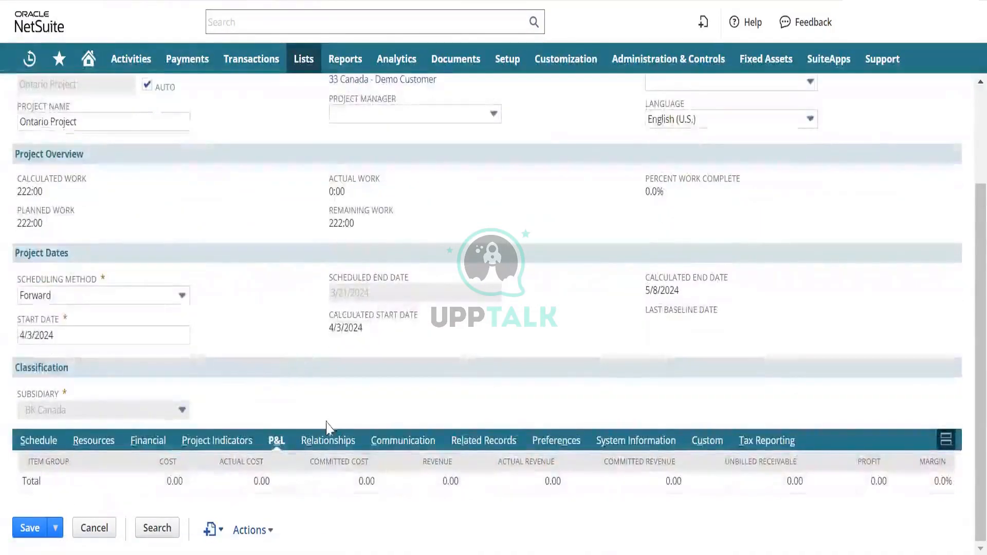
pyautogui.click(387, 445)
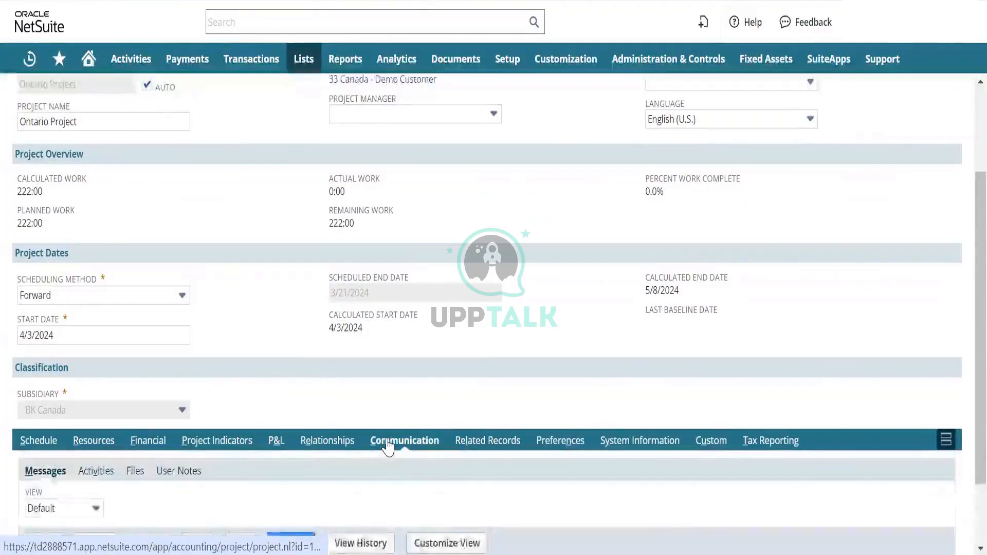
pyautogui.scroll(-2, 387, 444)
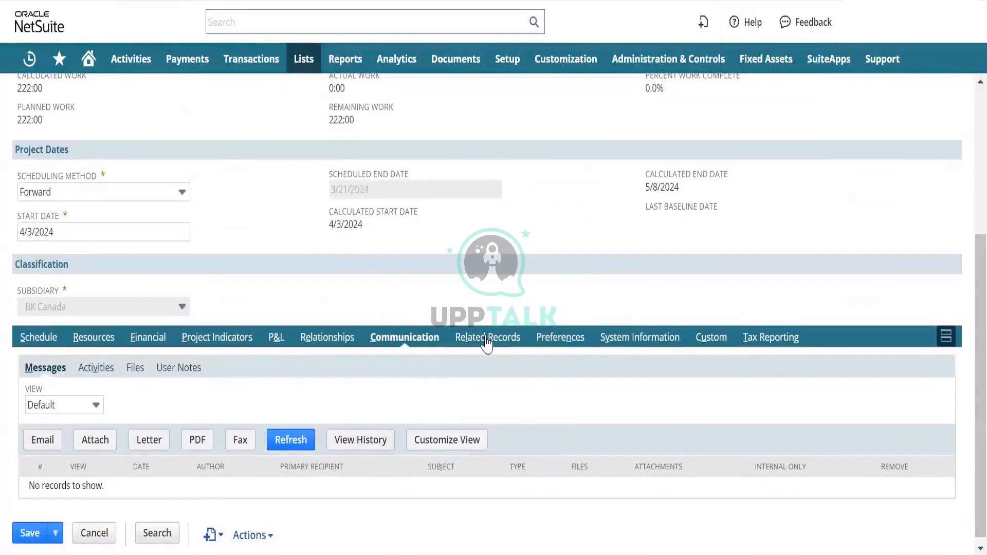
# Step: Review Ontario Project's time entry, expense and time approval preferences
pyautogui.click(564, 339)
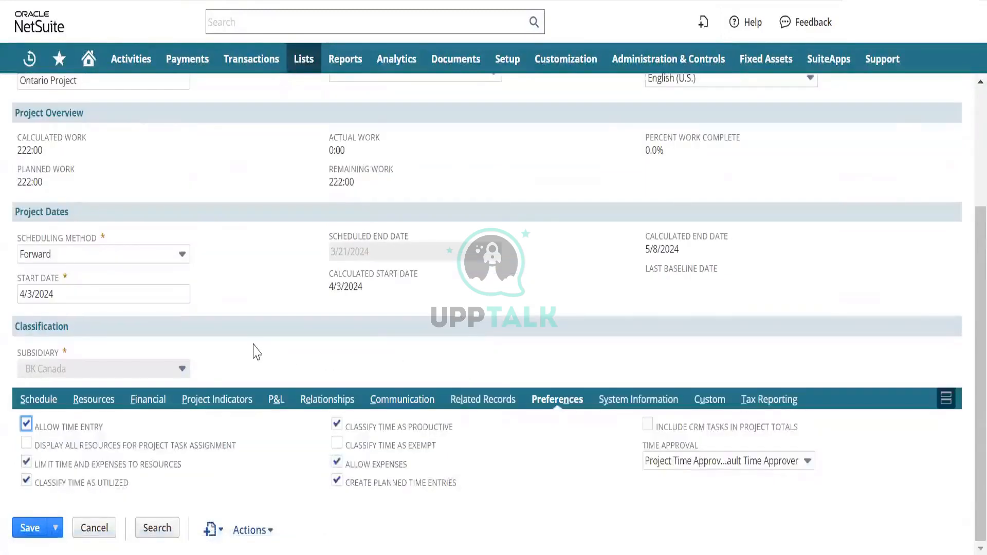
pyautogui.scroll(4, 256, 352)
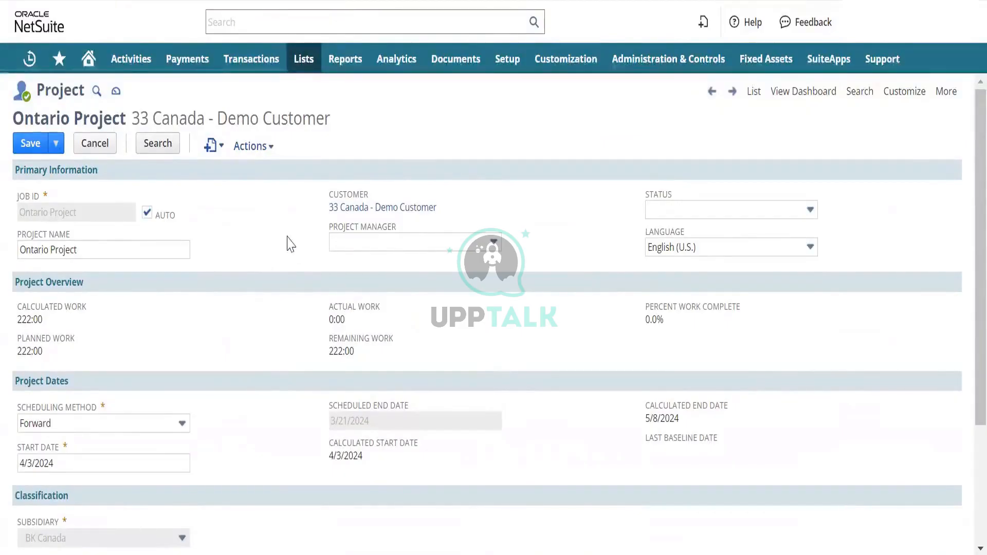
pyautogui.moveTo(304, 75)
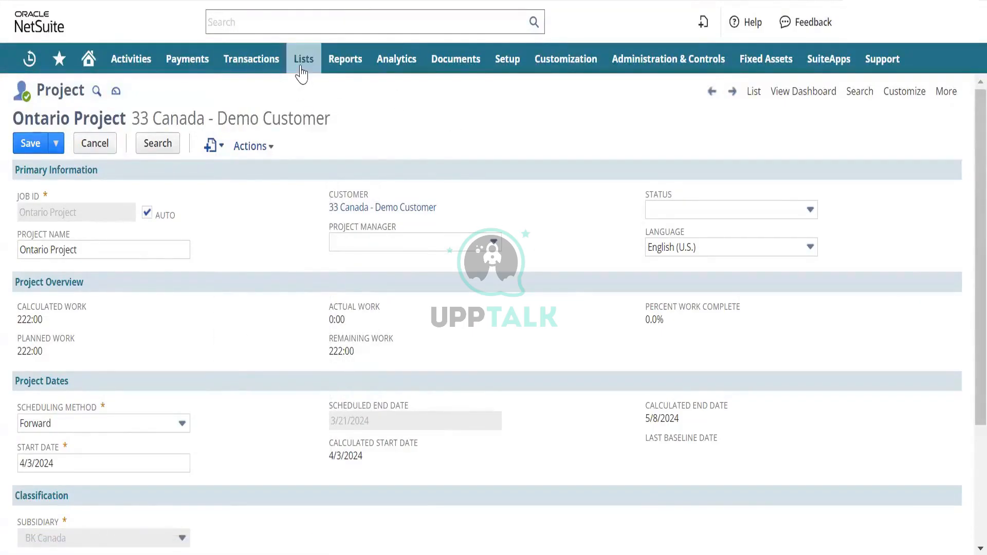
pyautogui.moveTo(364, 58)
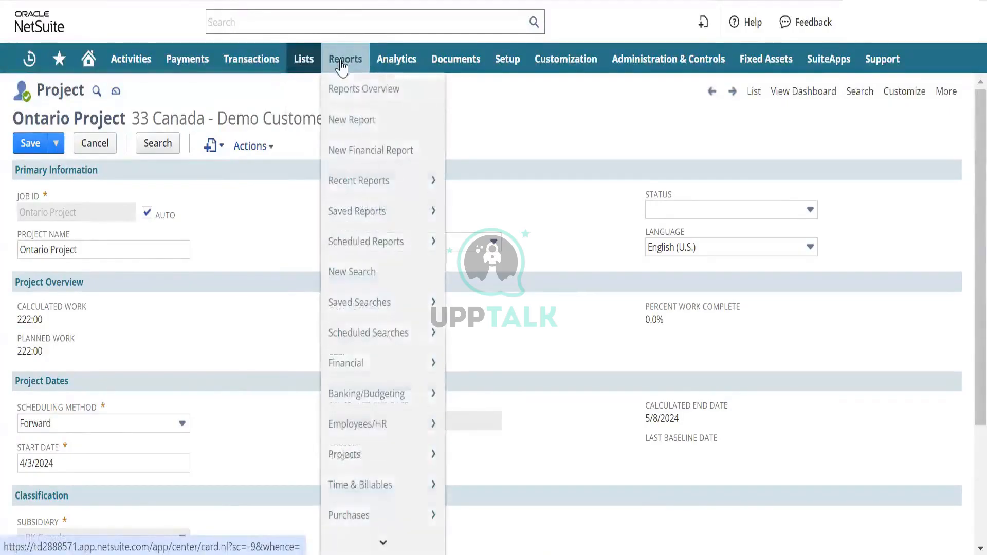
pyautogui.moveTo(397, 306)
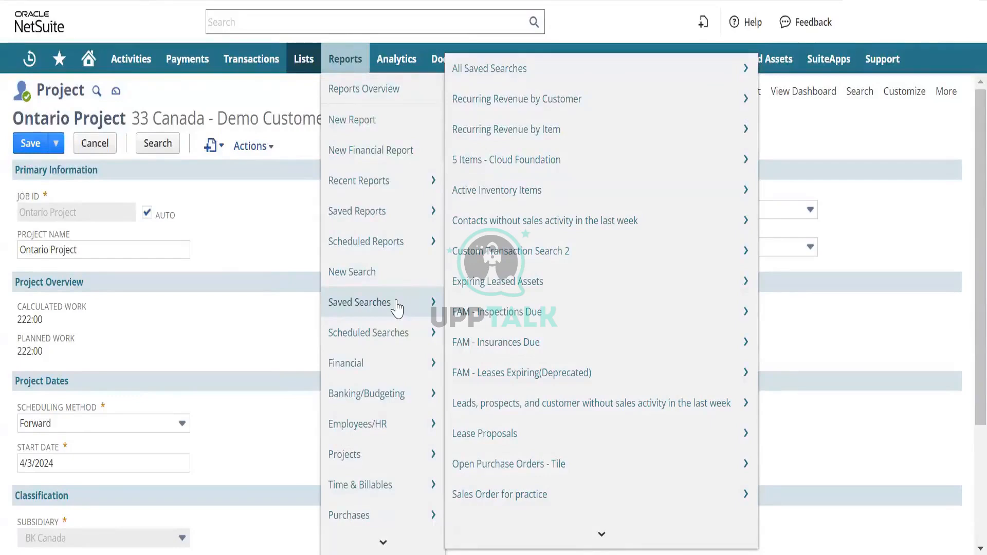
pyautogui.moveTo(249, 61)
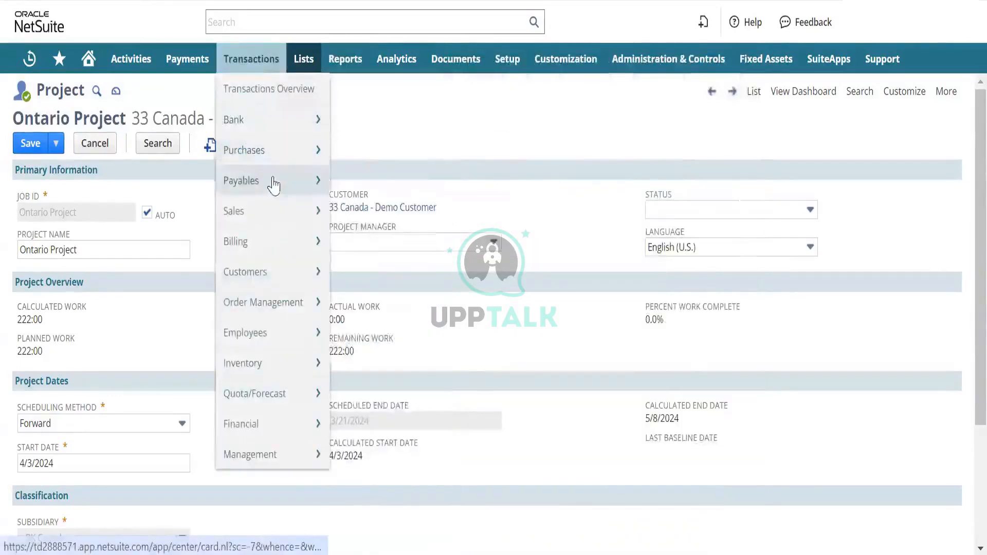
pyautogui.moveTo(272, 212)
pyautogui.moveTo(364, 215)
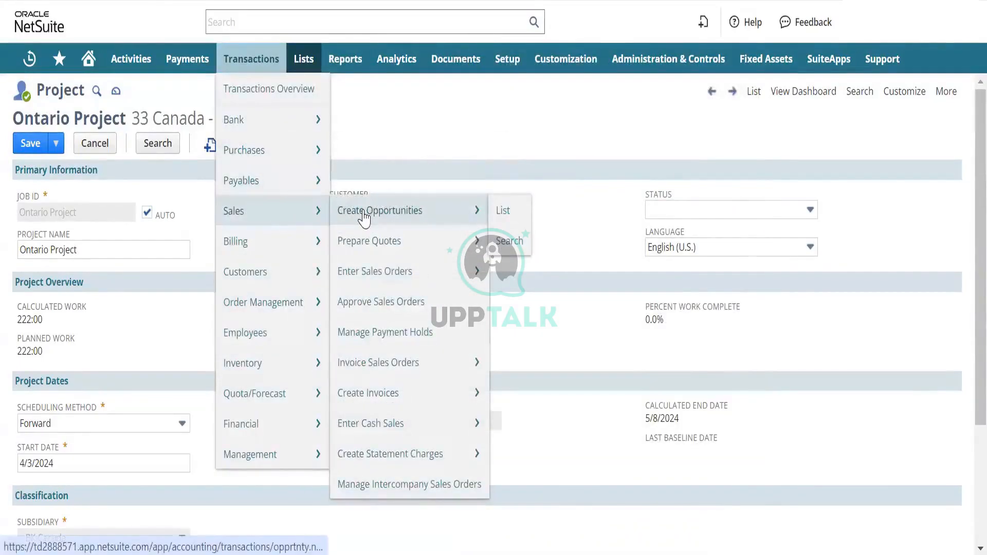
pyautogui.moveTo(381, 244)
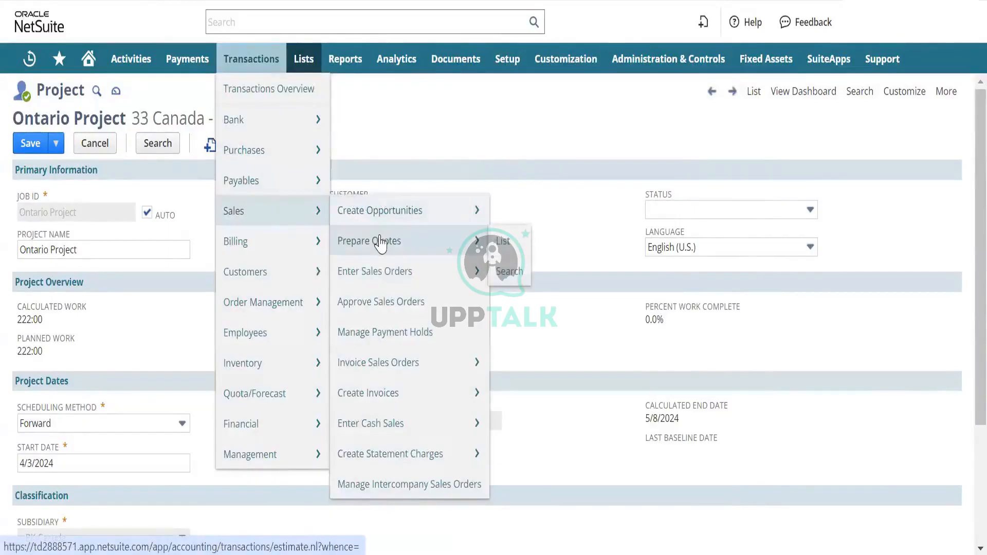
pyautogui.moveTo(400, 220)
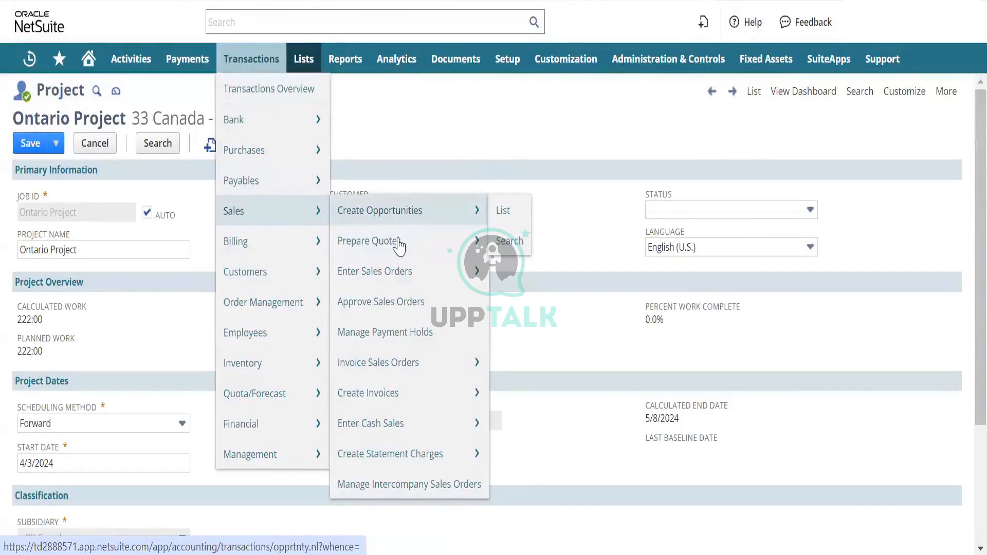
pyautogui.moveTo(379, 278)
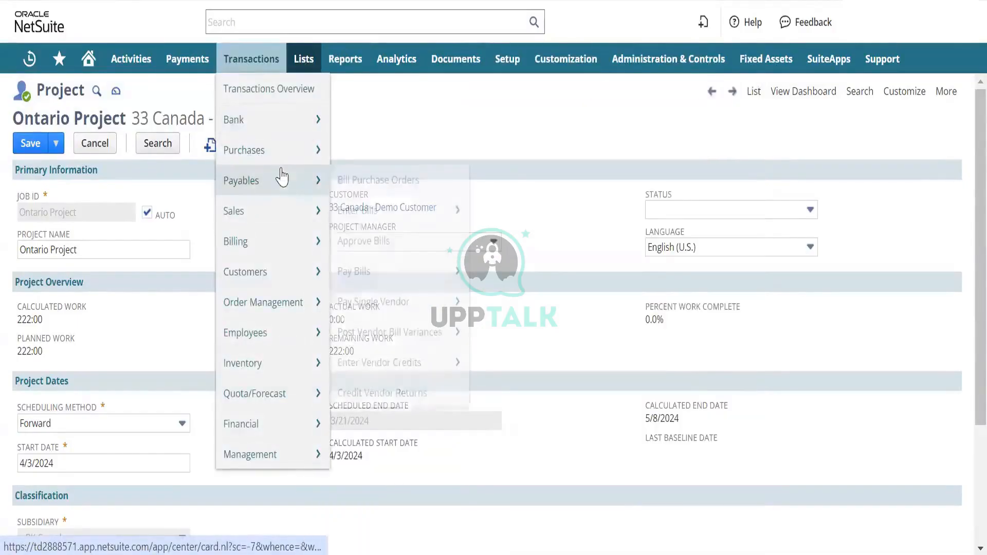
# Step: Open the list of existing purchase orders
pyautogui.moveTo(279, 157)
pyautogui.moveTo(412, 145)
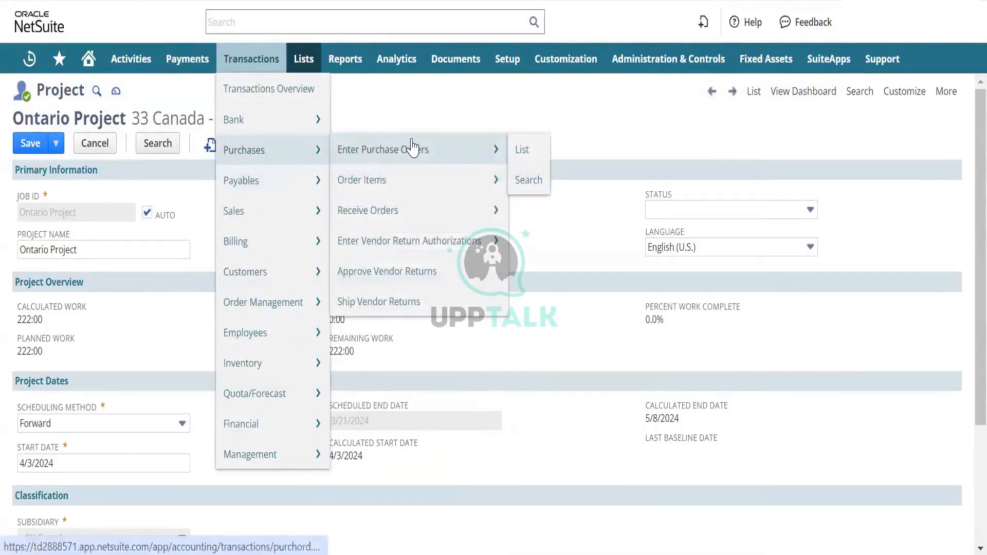
pyautogui.click(521, 148)
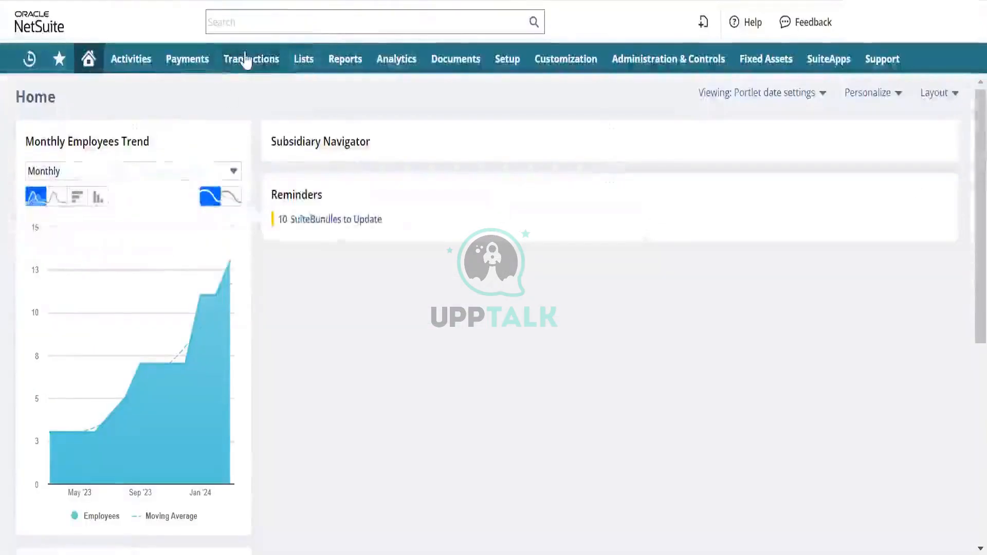
pyautogui.moveTo(250, 58)
pyautogui.moveTo(260, 154)
pyautogui.moveTo(386, 153)
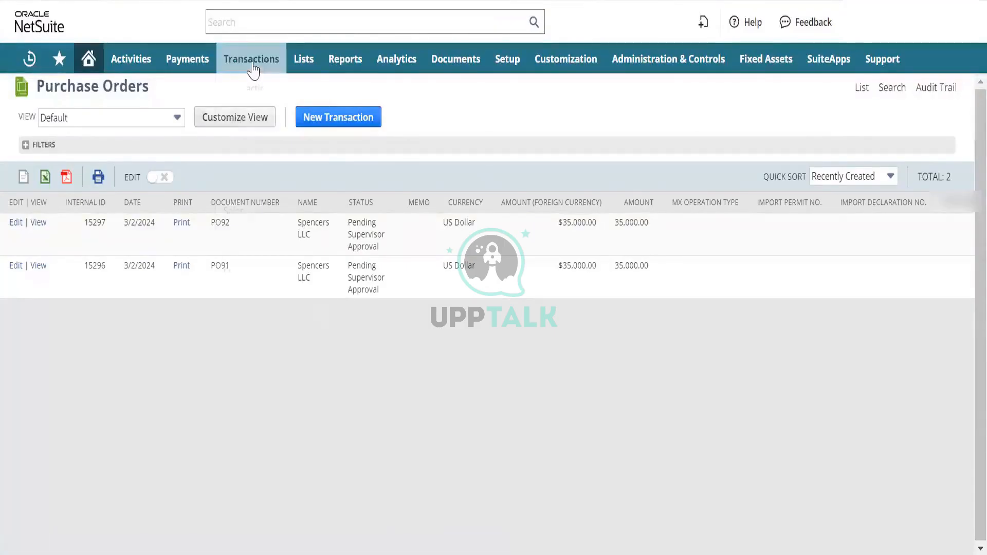
# Step: Open the vendor bill entry page in a separate browser tab
pyautogui.moveTo(253, 69)
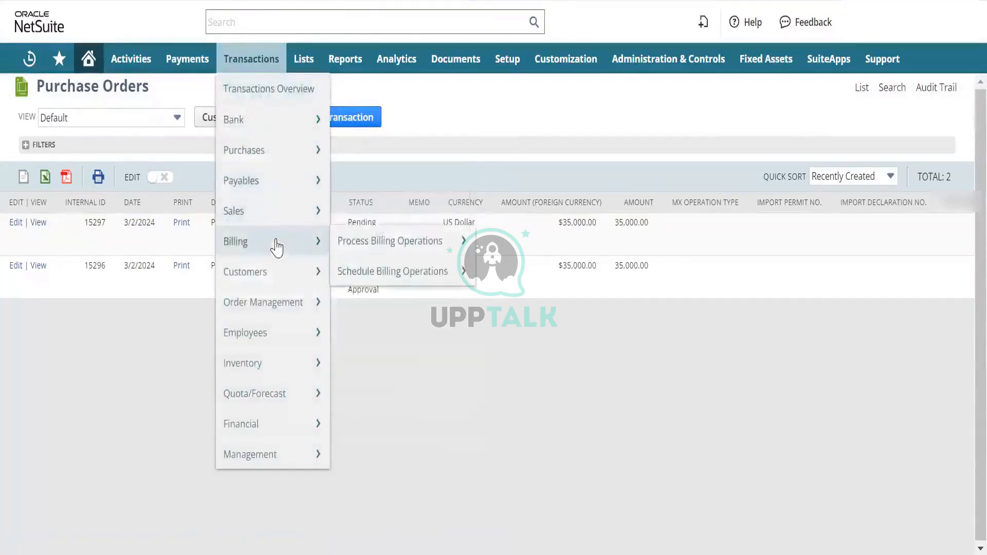
pyautogui.moveTo(266, 128)
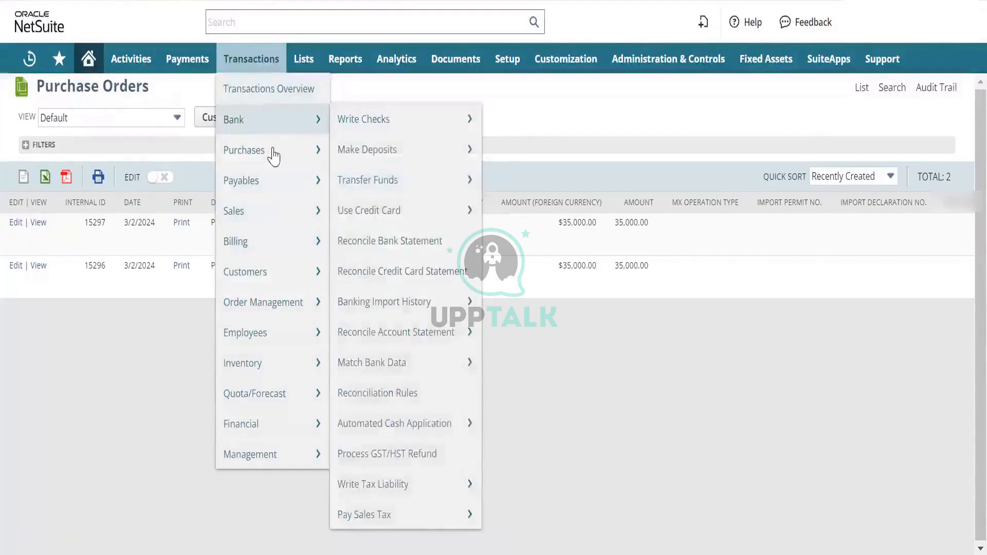
pyautogui.moveTo(280, 190)
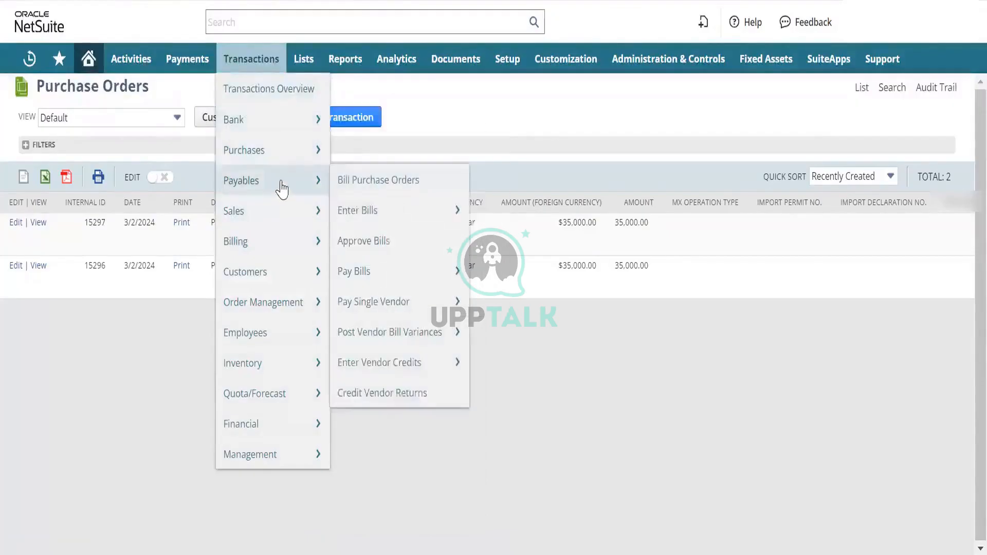
pyautogui.rightClick(375, 214)
pyautogui.click(430, 234)
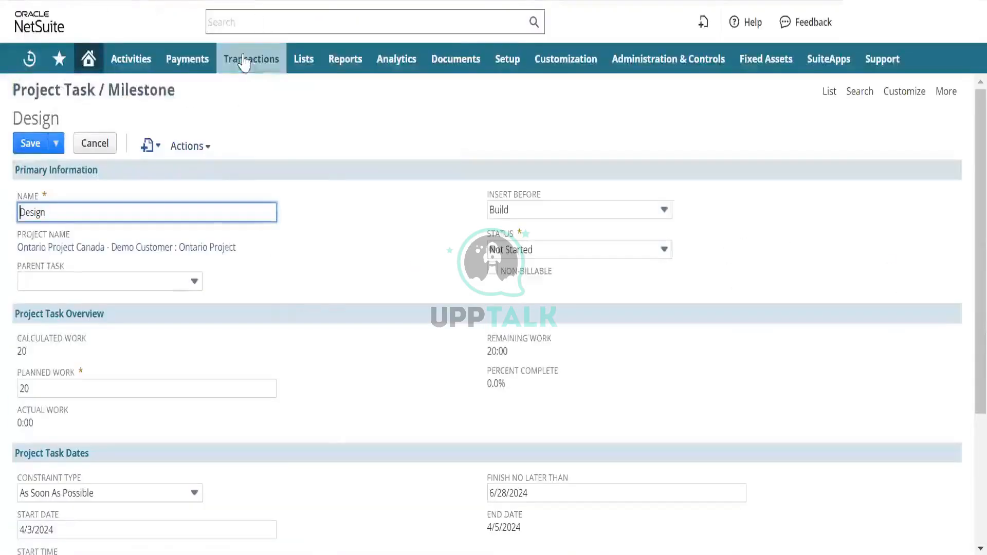
# Step: Open the purchase orders list and start creating a saved search from its transaction search
pyautogui.moveTo(244, 62)
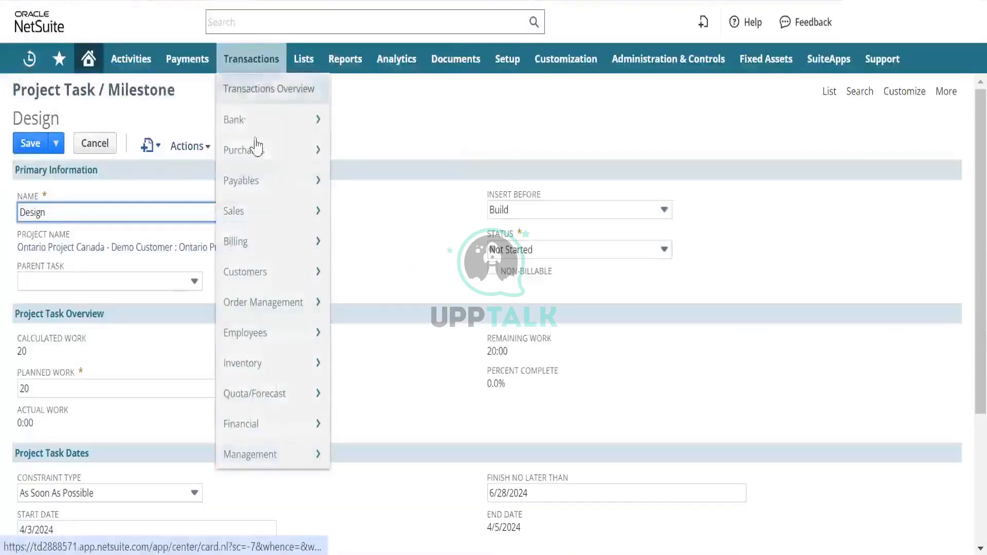
pyautogui.moveTo(257, 147)
pyautogui.moveTo(452, 153)
pyautogui.click(521, 150)
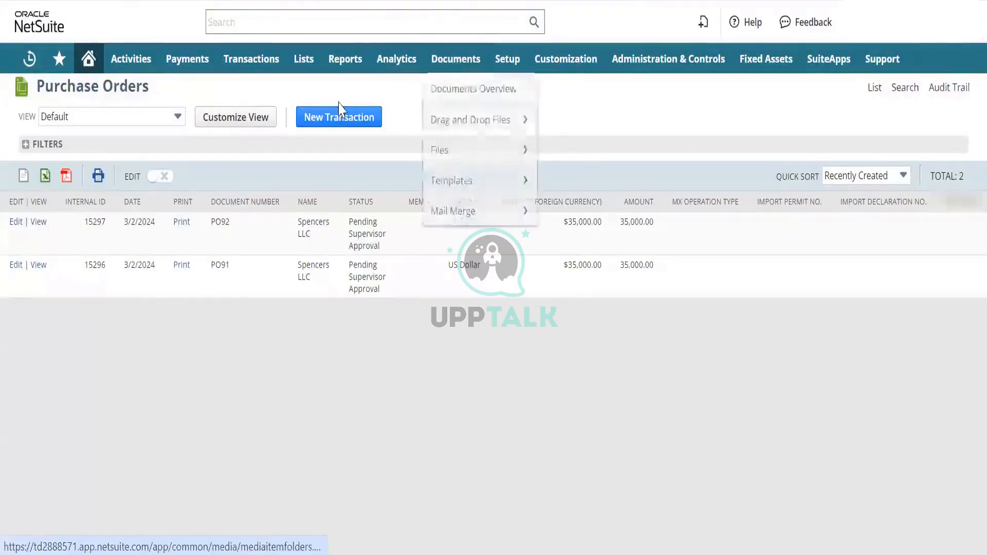
pyautogui.moveTo(346, 67)
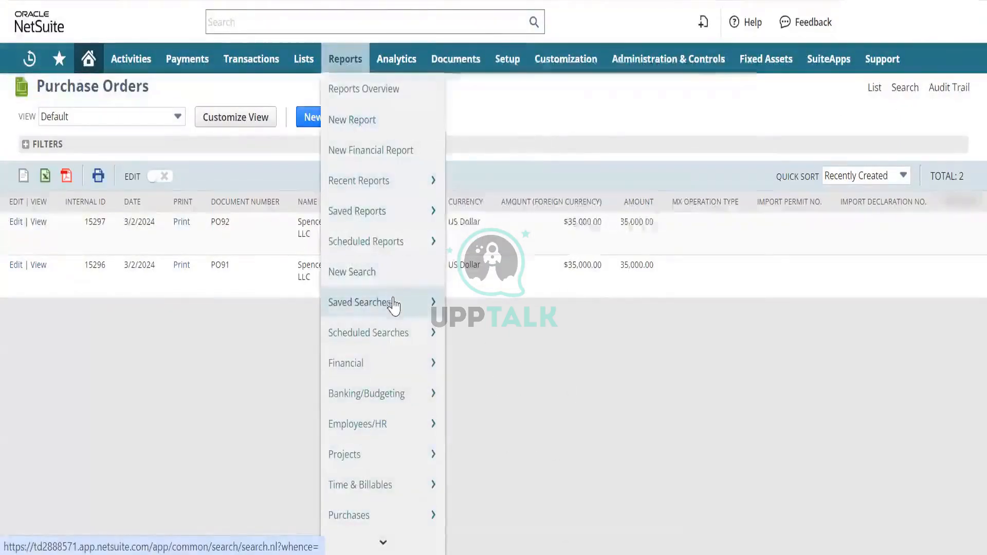
pyautogui.moveTo(388, 302)
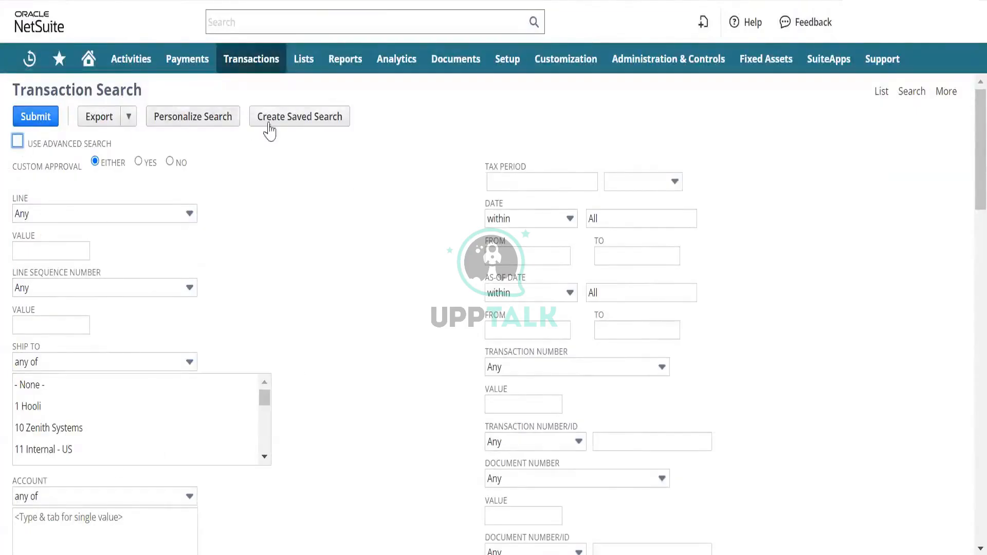
pyautogui.click(289, 122)
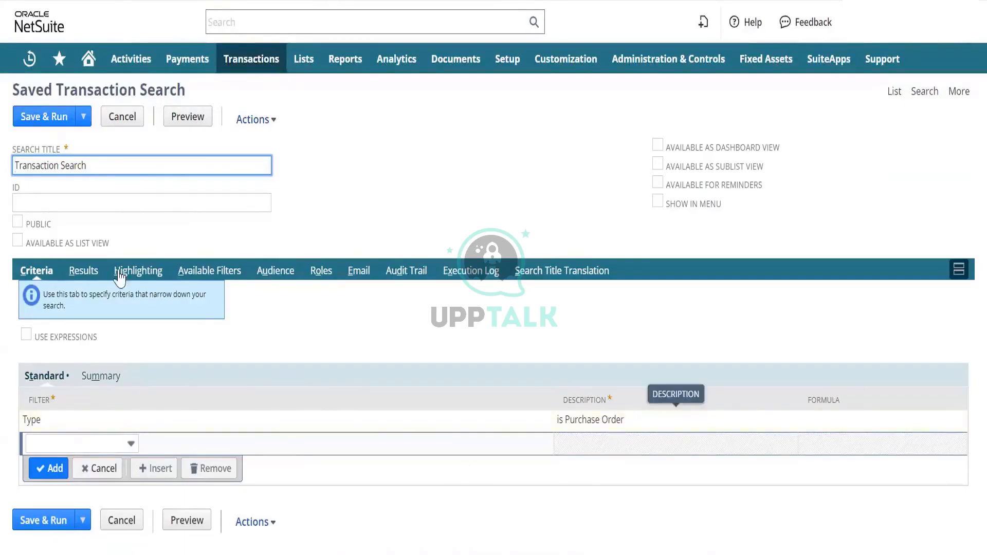
# Step: Remove all default result columns from the saved purchase order search
pyautogui.click(76, 273)
pyautogui.scroll(-8, 75, 273)
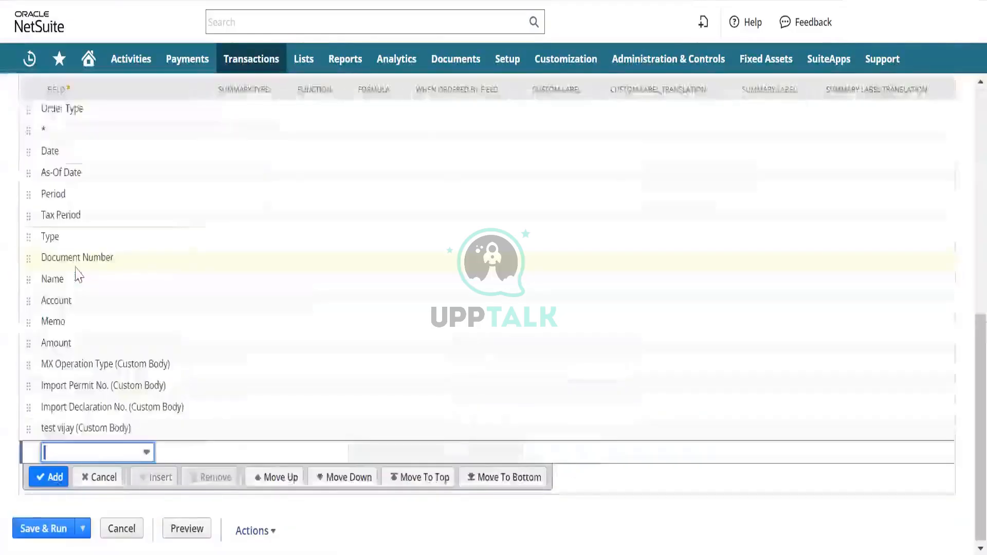
pyautogui.scroll(3, 186, 235)
pyautogui.scroll(-2, 183, 234)
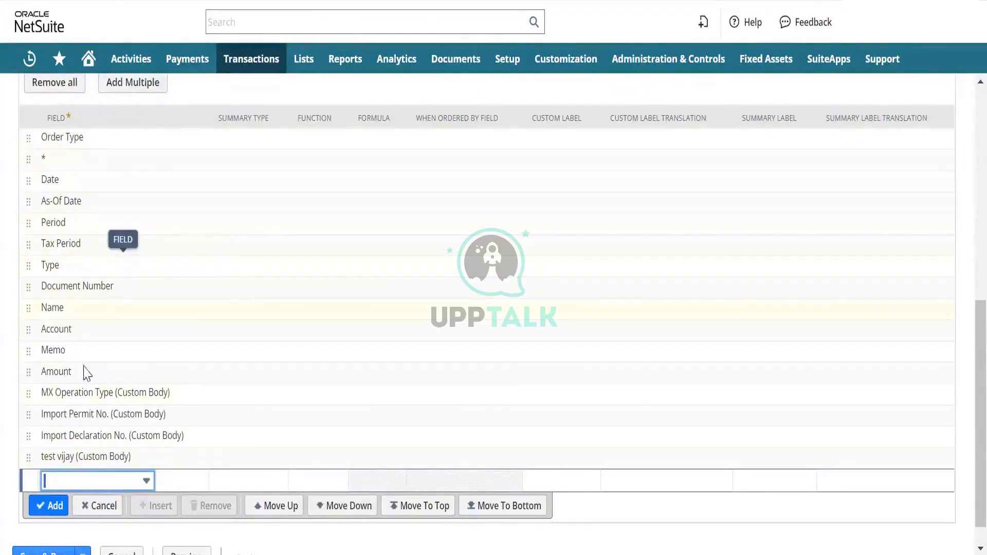
pyautogui.scroll(3, 117, 286)
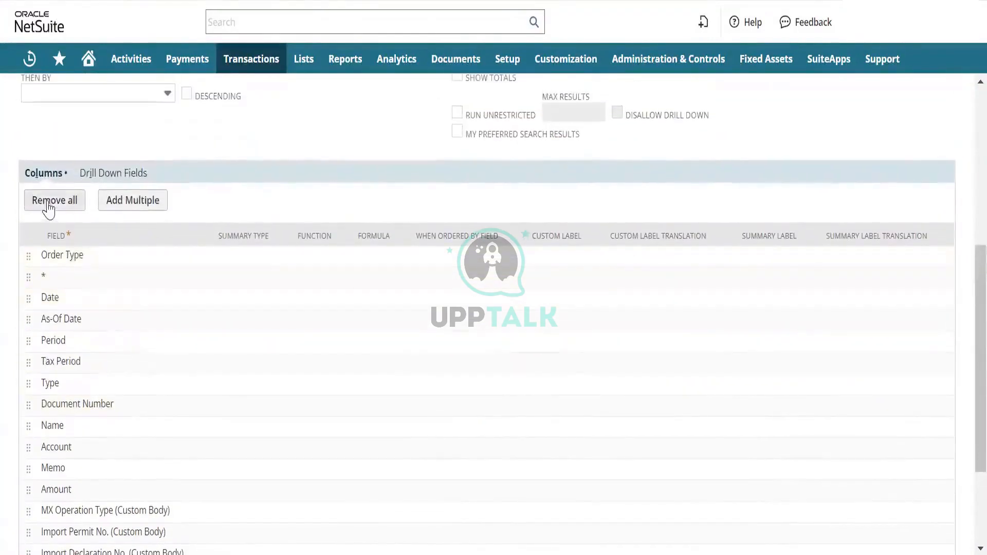
pyautogui.click(49, 203)
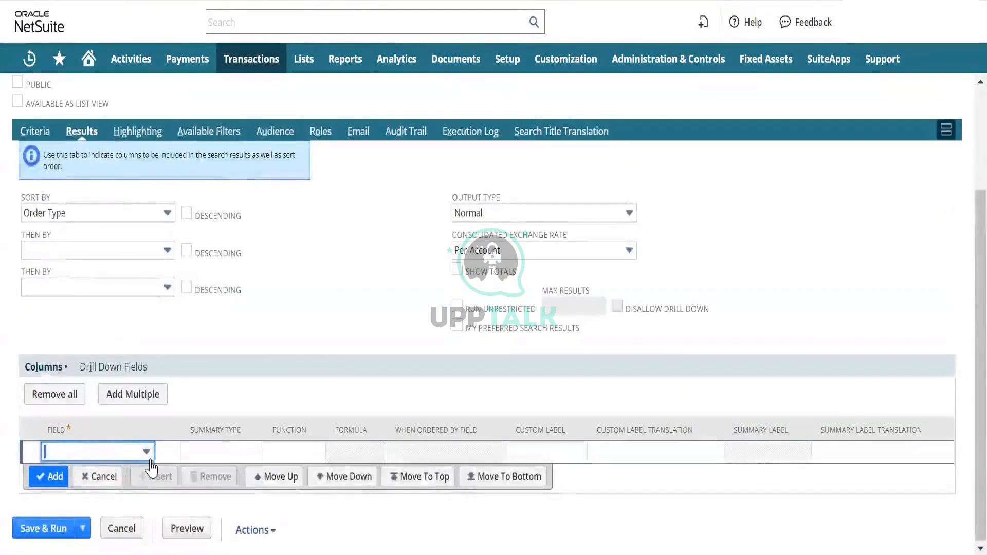
# Step: Browse the fields available as result columns for the saved search
pyautogui.click(143, 453)
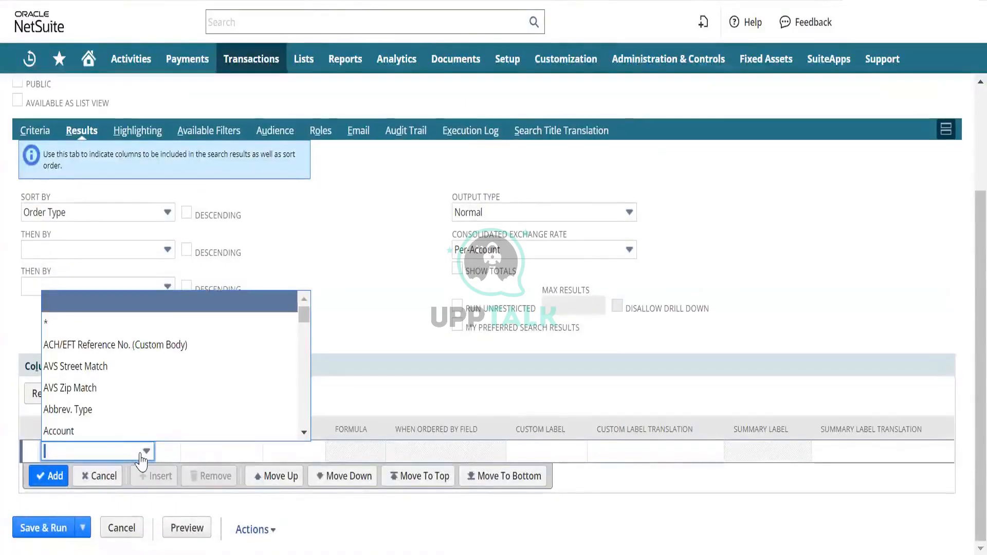
pyautogui.scroll(-10, 133, 377)
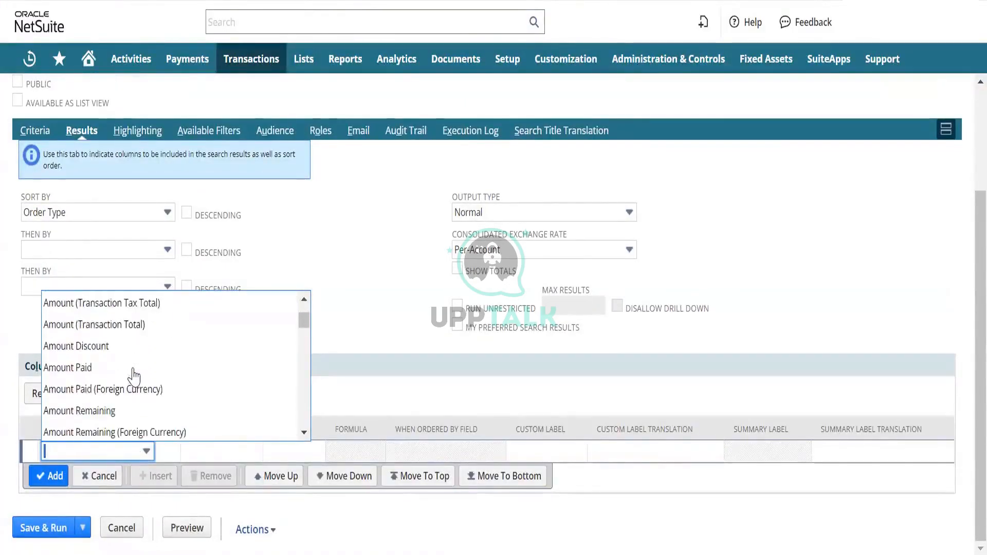
pyautogui.scroll(-15, 132, 376)
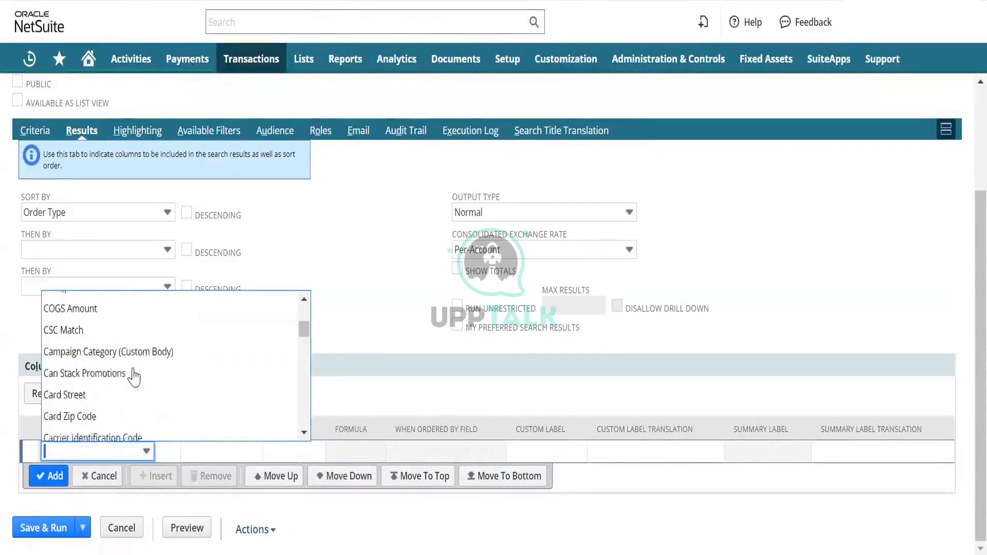
pyautogui.scroll(-15, 133, 377)
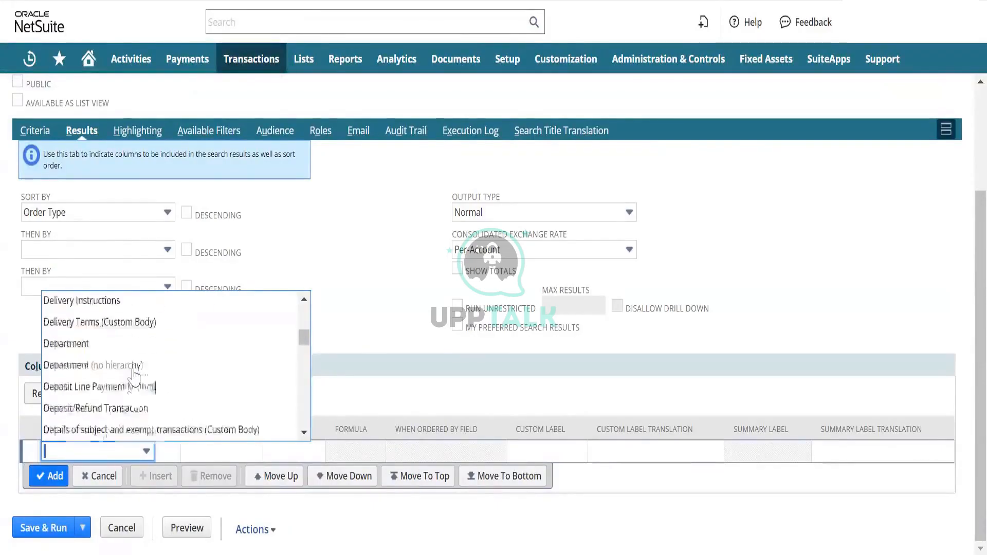
pyautogui.scroll(-10, 134, 377)
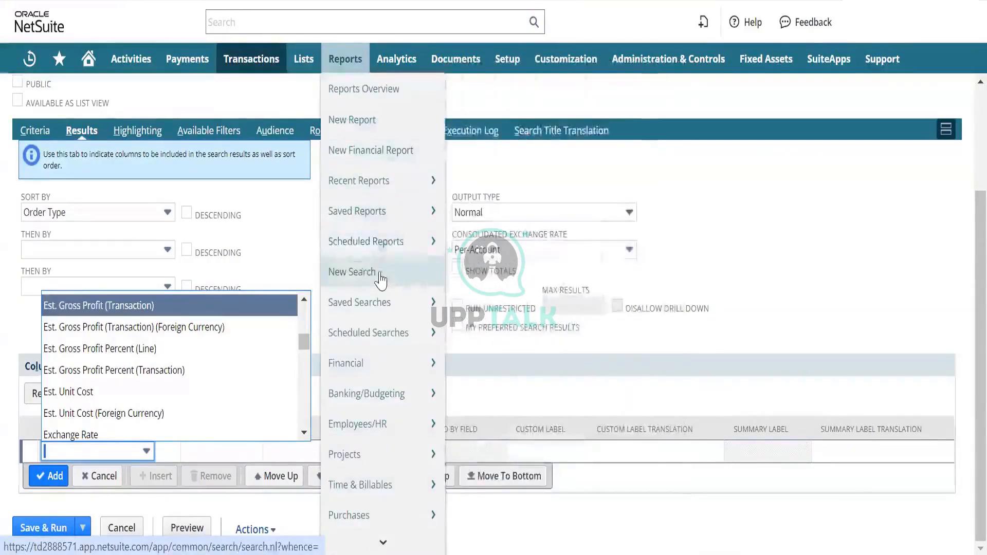
# Step: Start a new search of the Transaction type and create a saved search from it
pyautogui.click(383, 280)
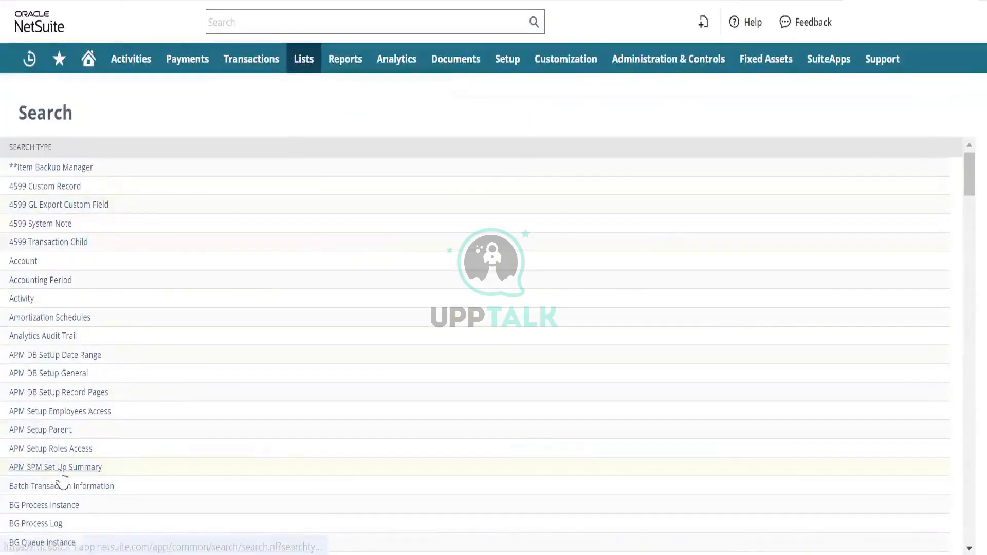
pyautogui.scroll(-1, 62, 478)
pyautogui.scroll(-15, 62, 479)
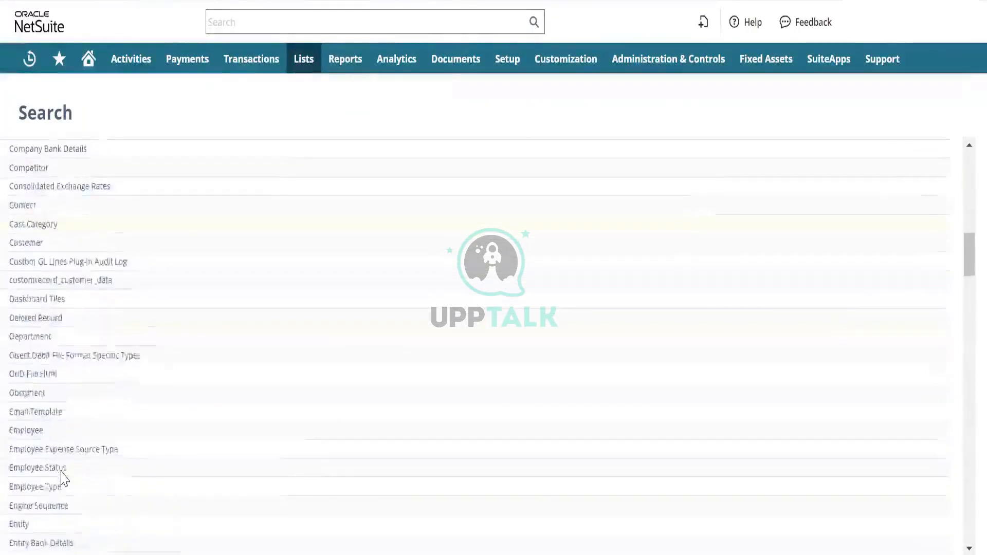
pyautogui.scroll(-18, 64, 478)
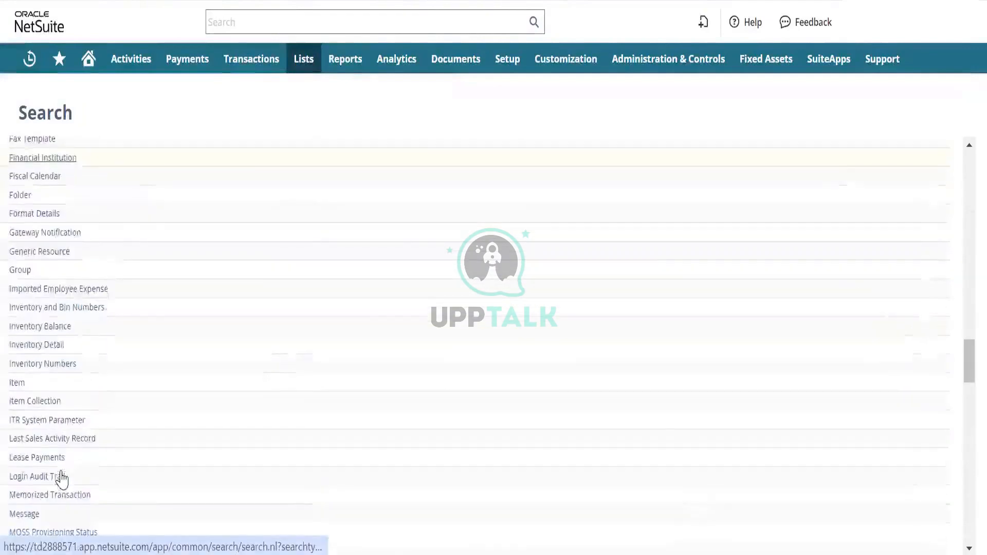
pyautogui.scroll(-3, 62, 480)
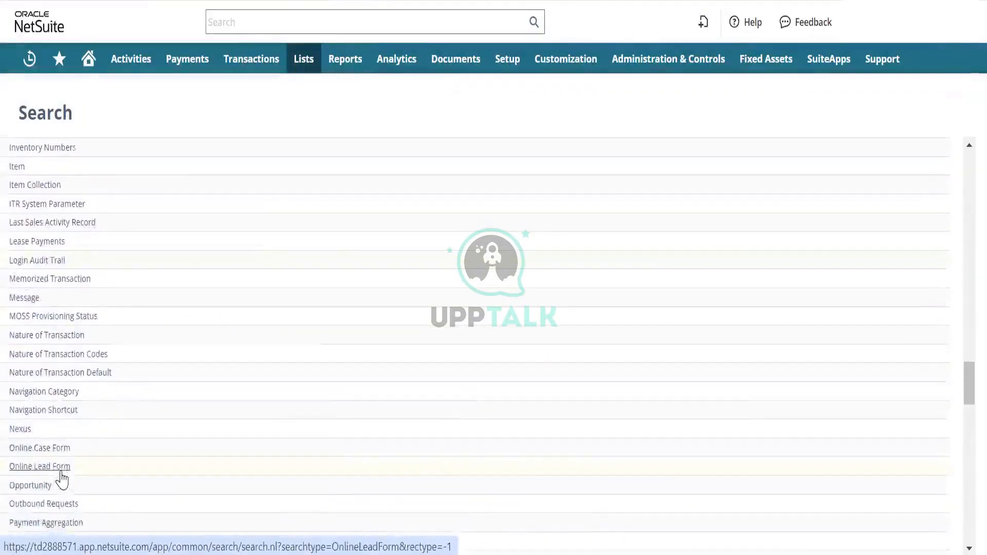
pyautogui.scroll(3, 62, 479)
pyautogui.scroll(7, 62, 480)
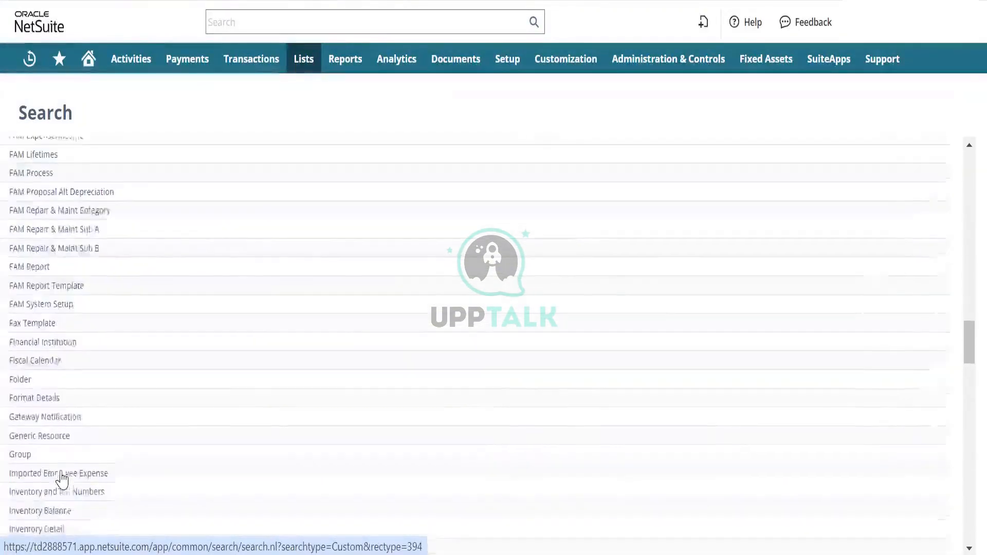
pyautogui.scroll(-20, 61, 479)
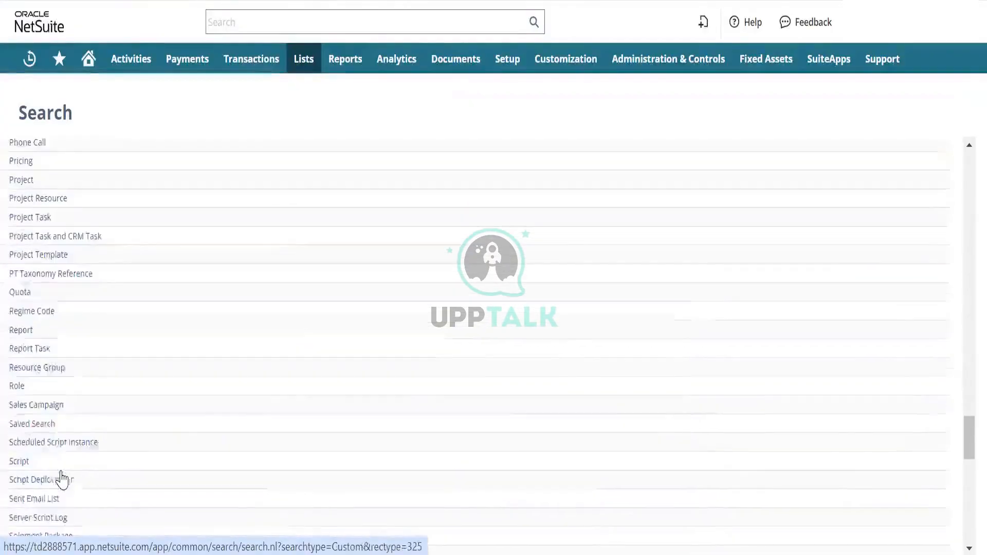
pyautogui.scroll(-8, 62, 479)
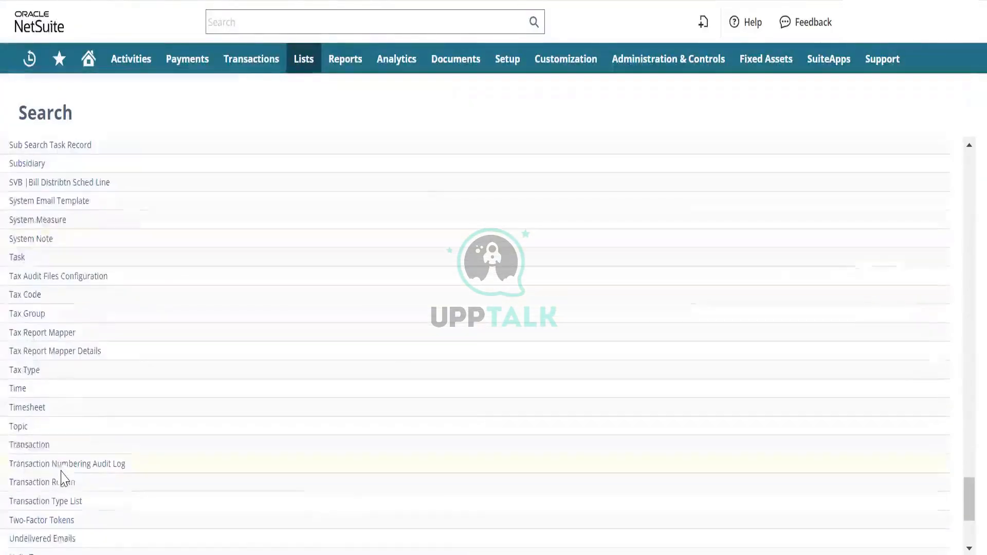
pyautogui.click(25, 445)
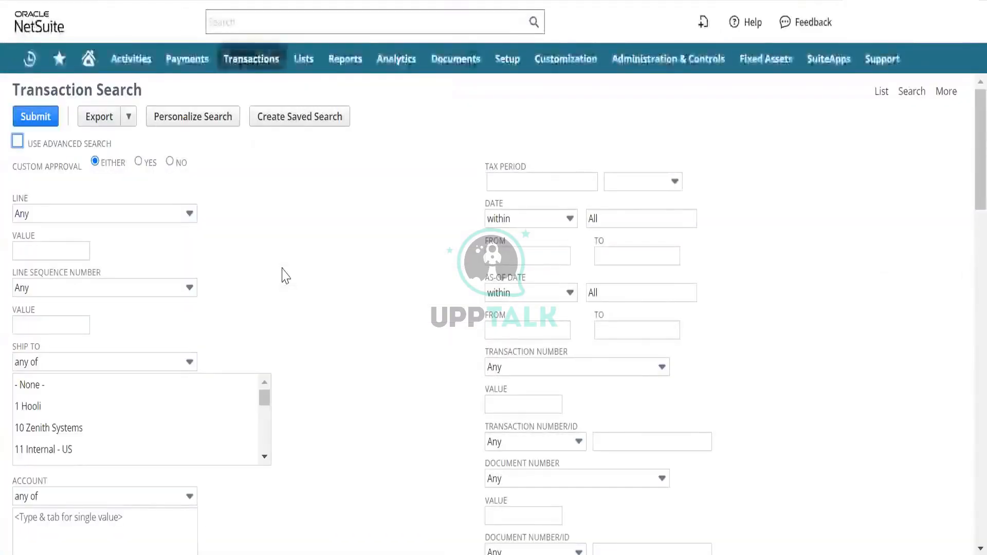
pyautogui.click(285, 126)
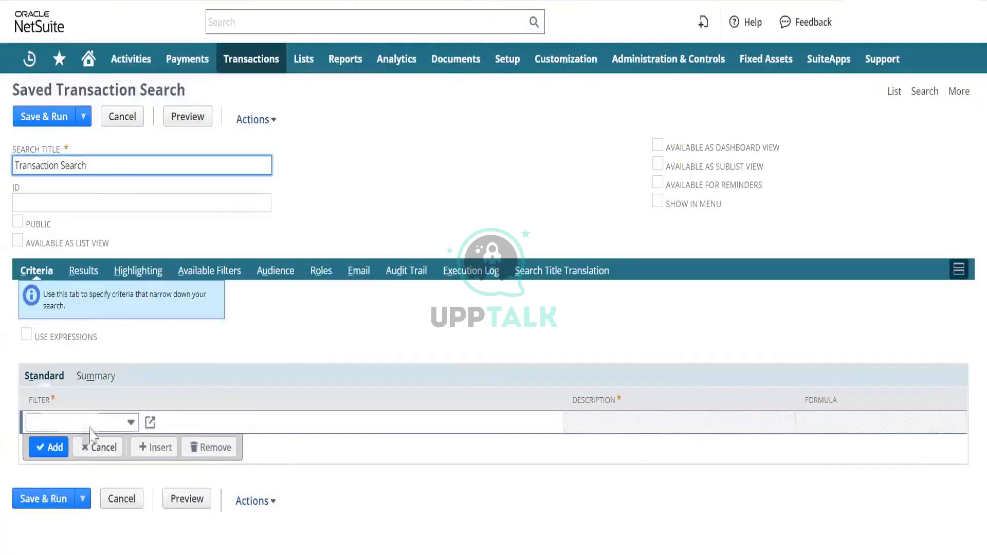
# Step: Add a criteria filter to the saved transaction search that limits Type to Bill
pyautogui.click(90, 423)
pyautogui.write('Type')
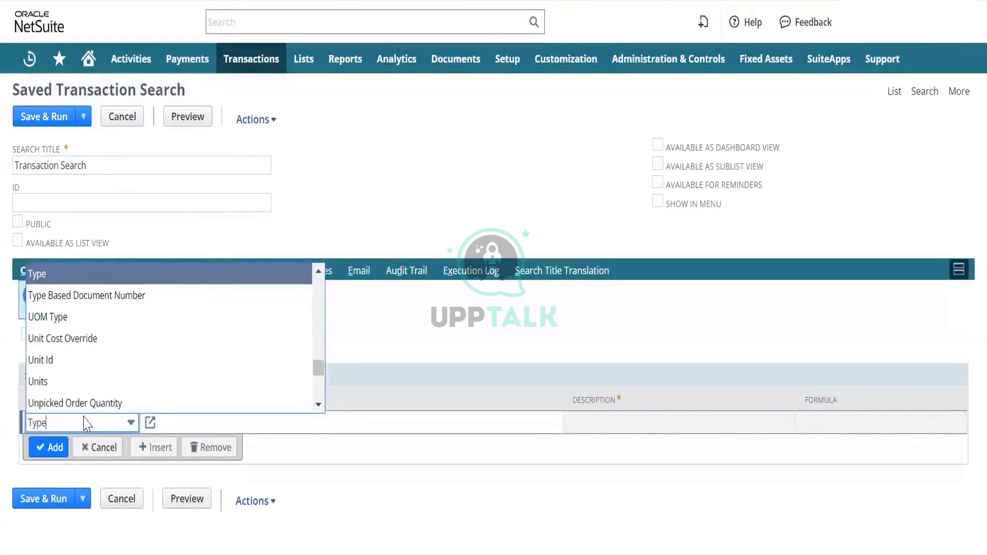
pyautogui.press('Return')
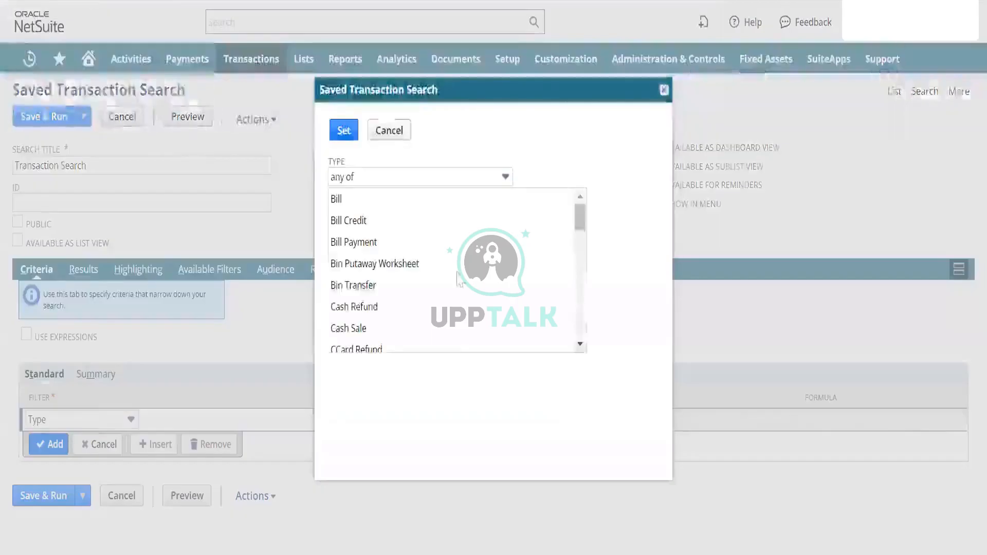
pyautogui.scroll(-3, 391, 252)
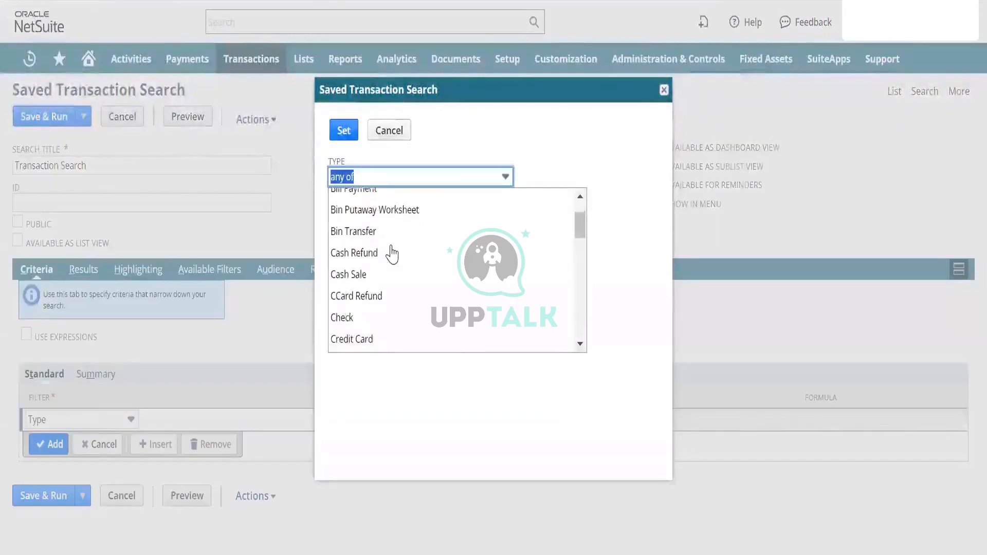
pyautogui.scroll(3, 392, 252)
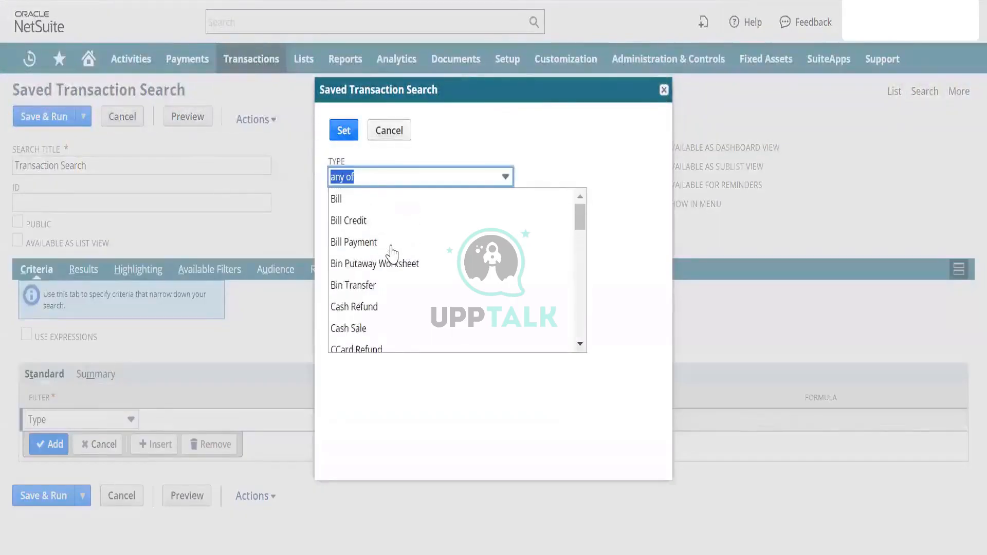
pyautogui.click(341, 201)
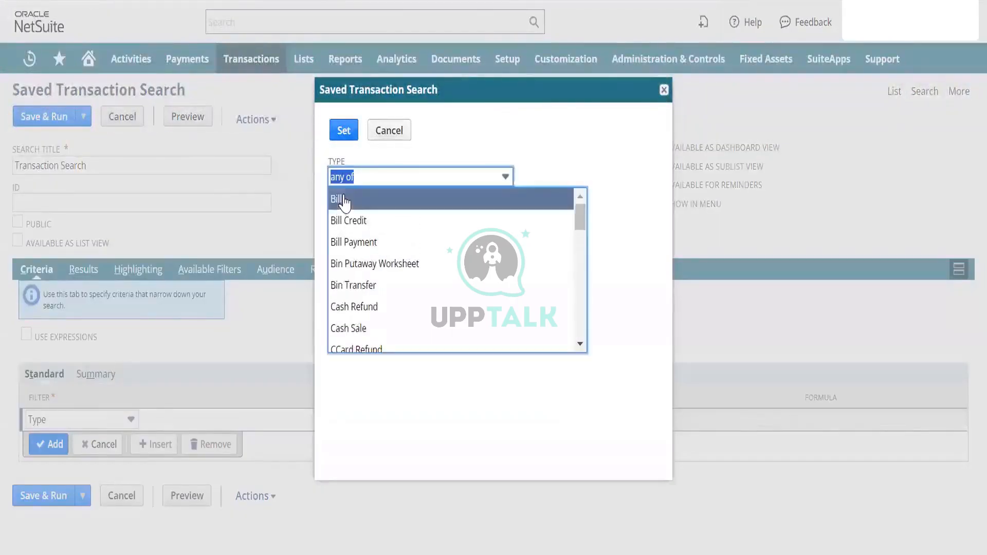
pyautogui.click(342, 132)
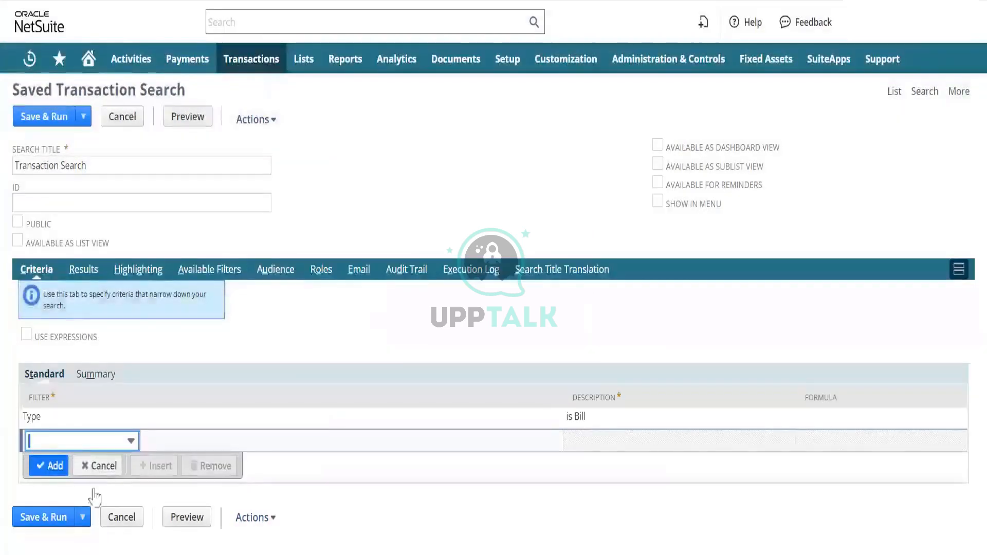
# Step: Add a Main Line filter set to No to the saved search's criteria
pyautogui.click(85, 443)
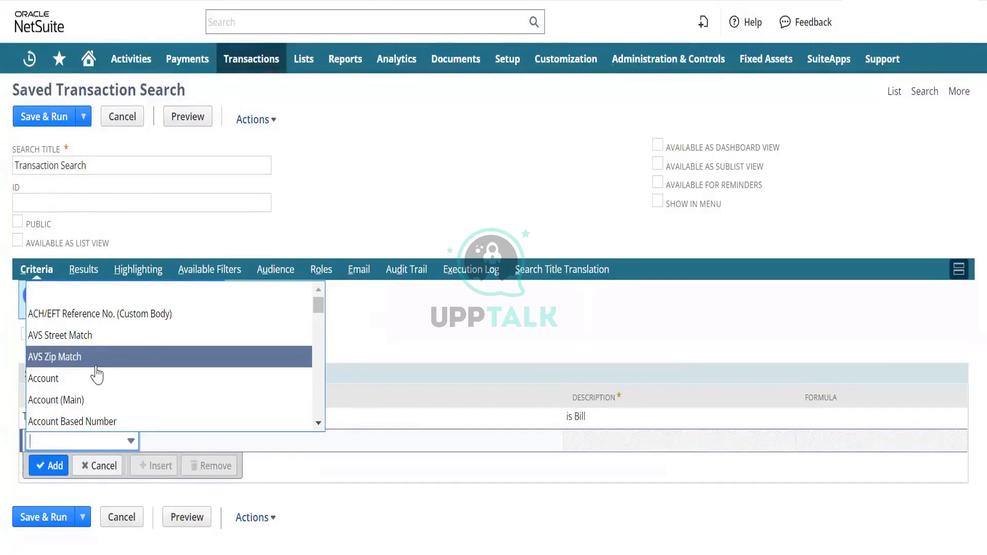
pyautogui.write('ma')
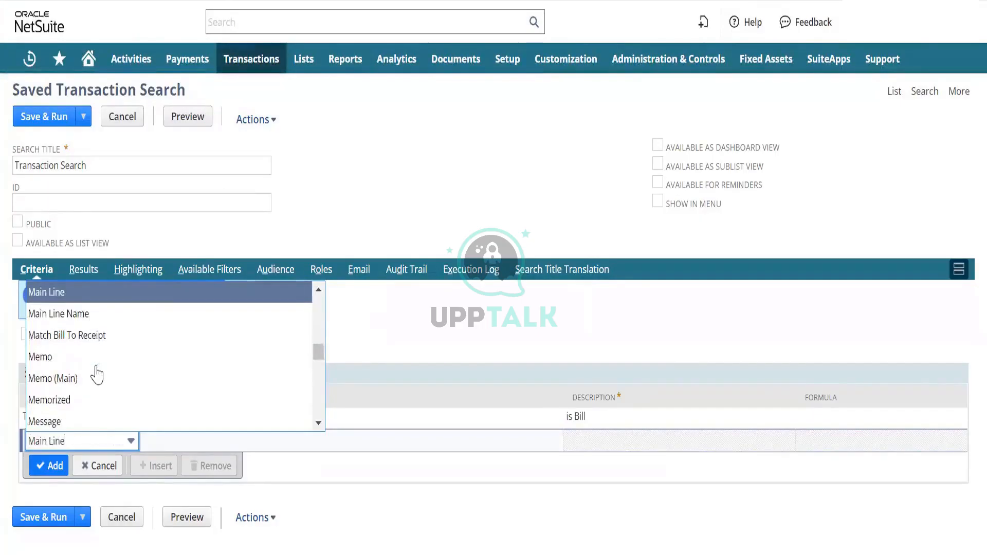
pyautogui.click(45, 297)
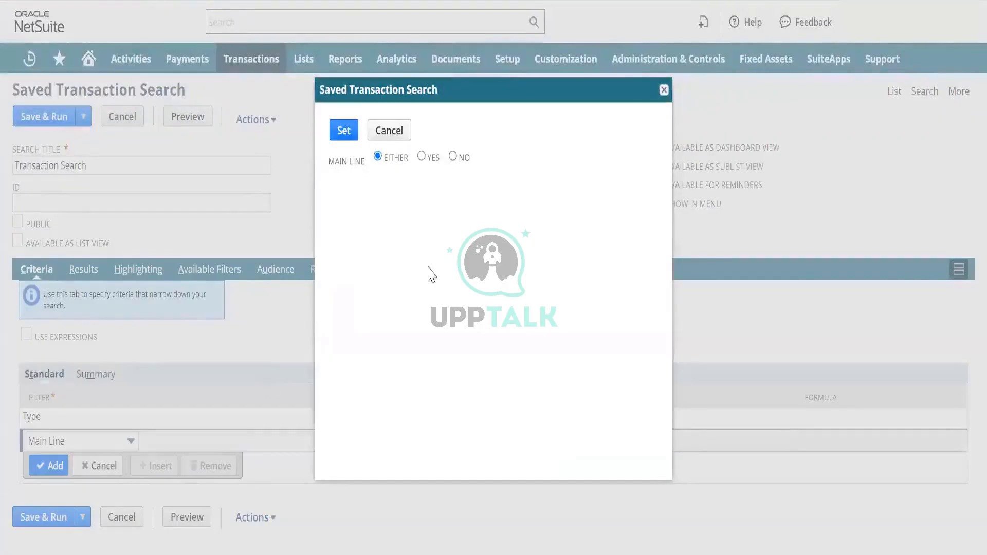
pyautogui.click(664, 90)
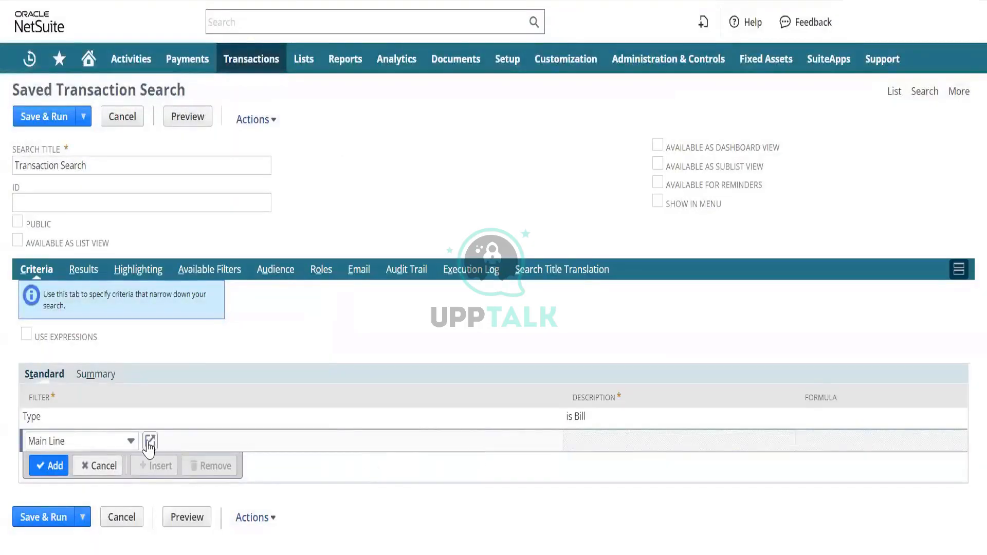
pyautogui.click(150, 441)
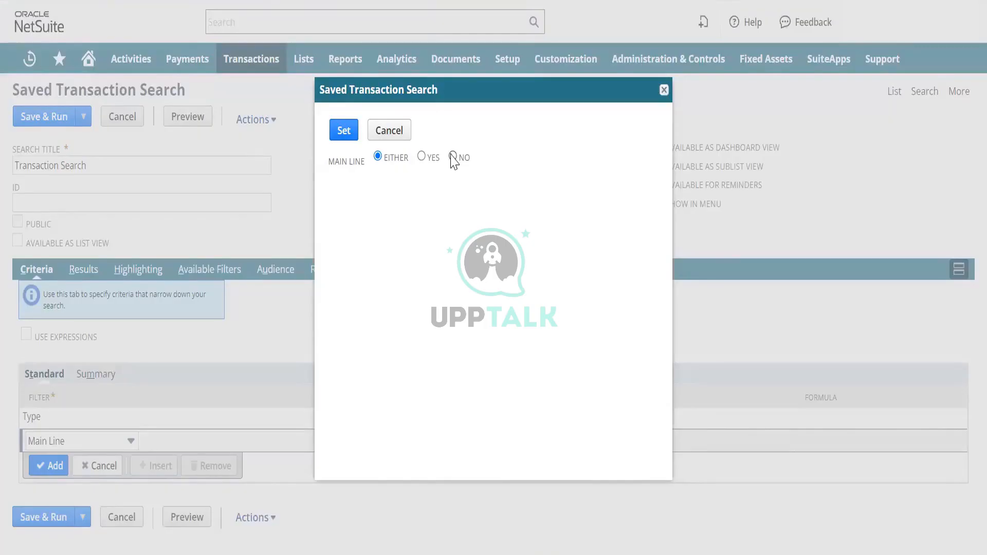
pyautogui.click(341, 138)
pyautogui.click(98, 461)
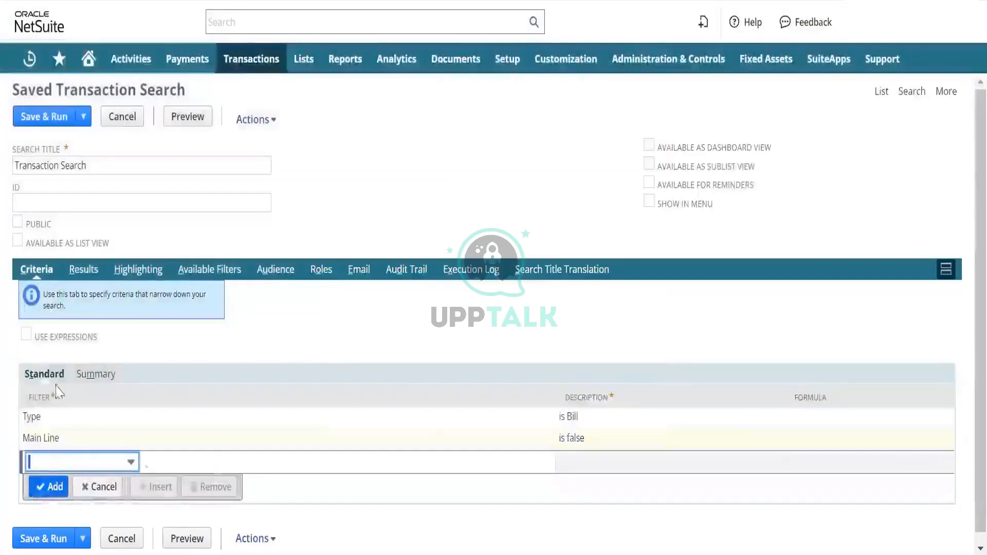
# Step: Review the default result columns, preview the saved search's results and dismiss the Analytics Warehouse message
pyautogui.click(90, 275)
pyautogui.scroll(-10, 242, 337)
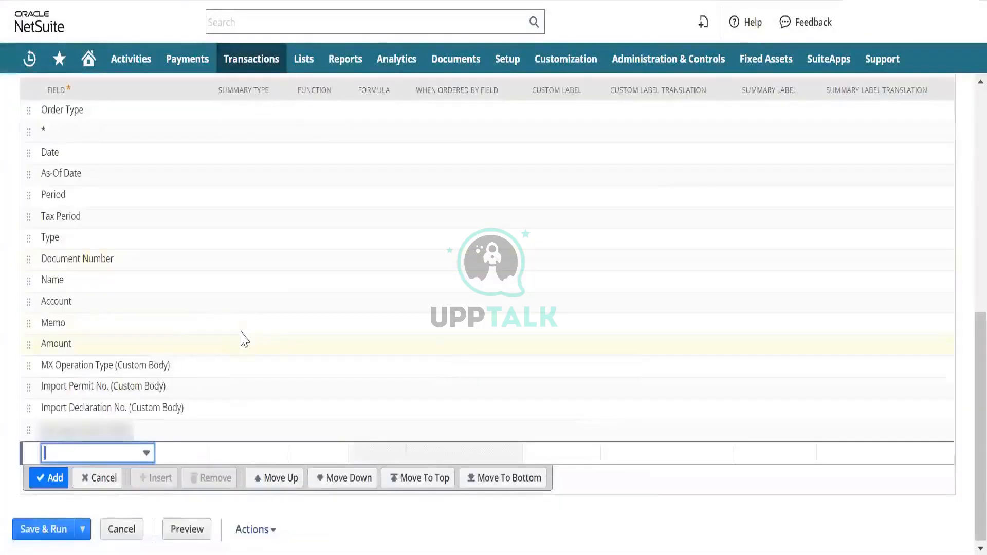
pyautogui.scroll(4, 242, 338)
pyautogui.scroll(-4, 242, 337)
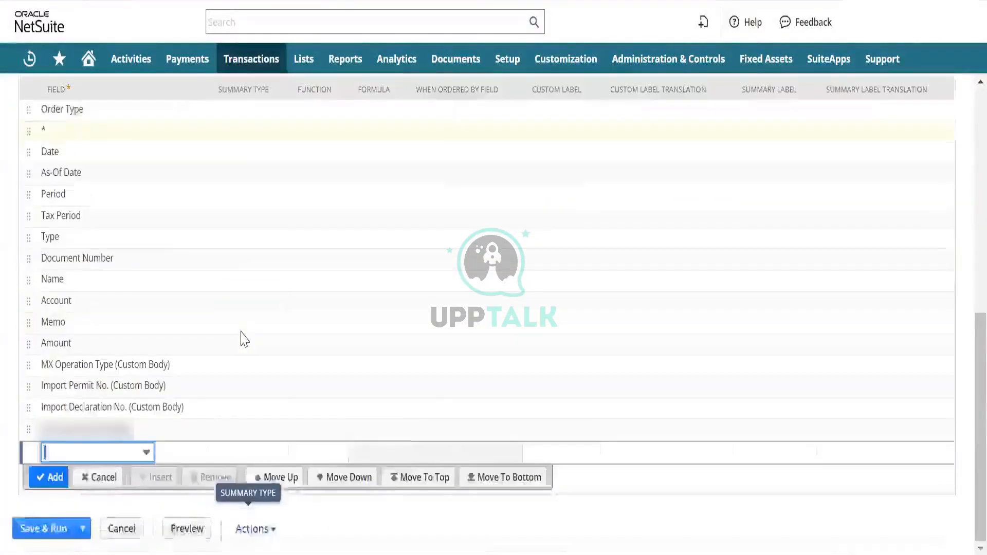
pyautogui.scroll(-1, 189, 241)
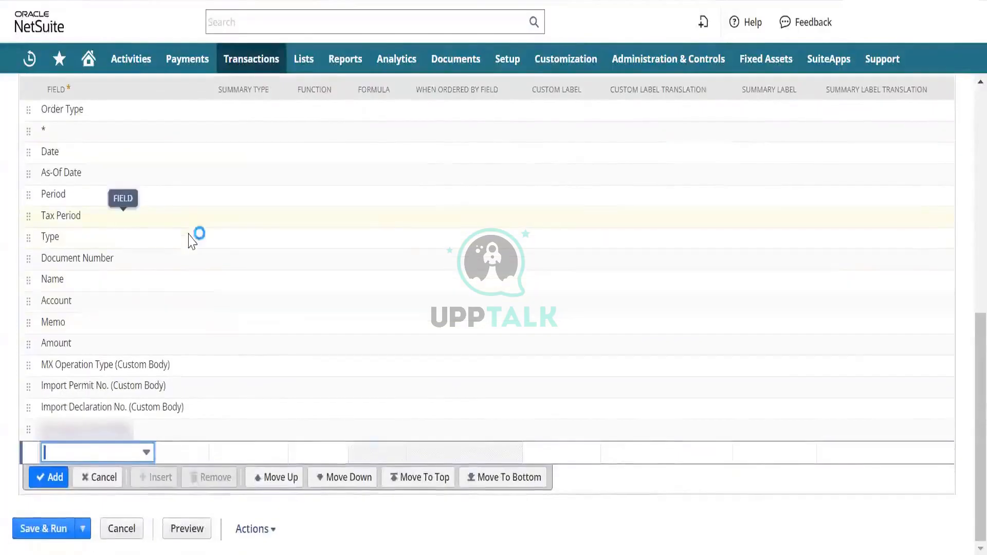
pyautogui.click(175, 534)
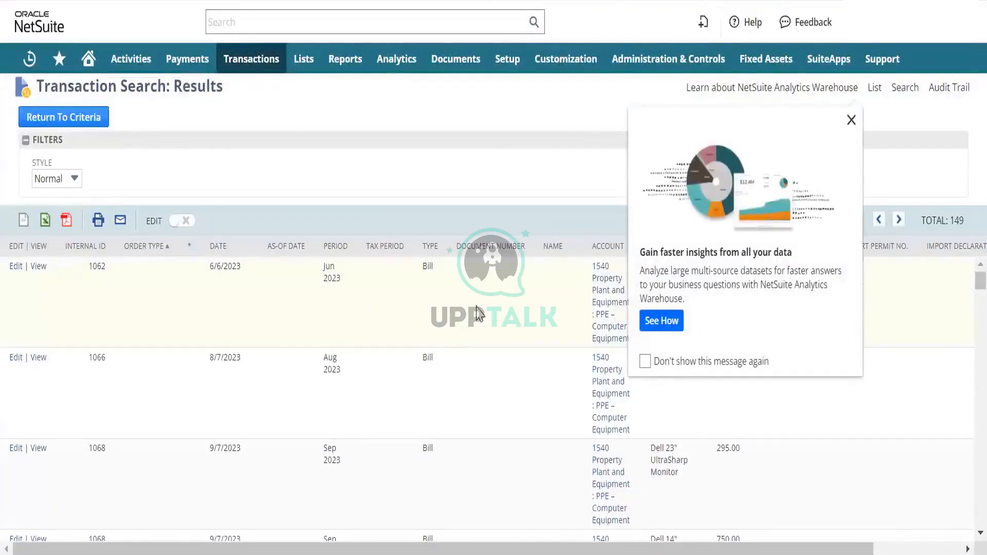
pyautogui.click(851, 120)
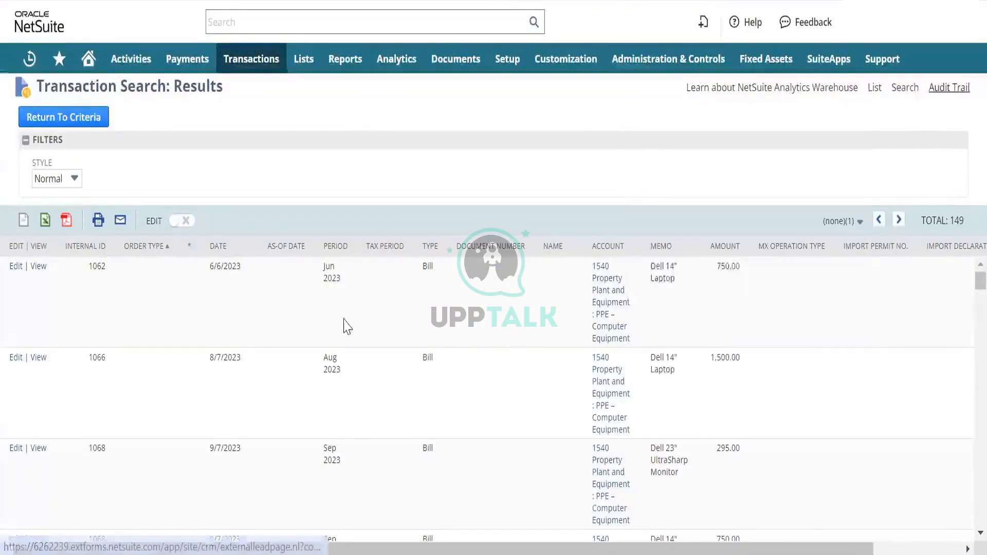
# Step: Look through the bill lines and view the 12/5/2023 Dell 14" Laptop bill in a new tab to examine its items
pyautogui.scroll(-1, 506, 327)
pyautogui.scroll(1, 462, 313)
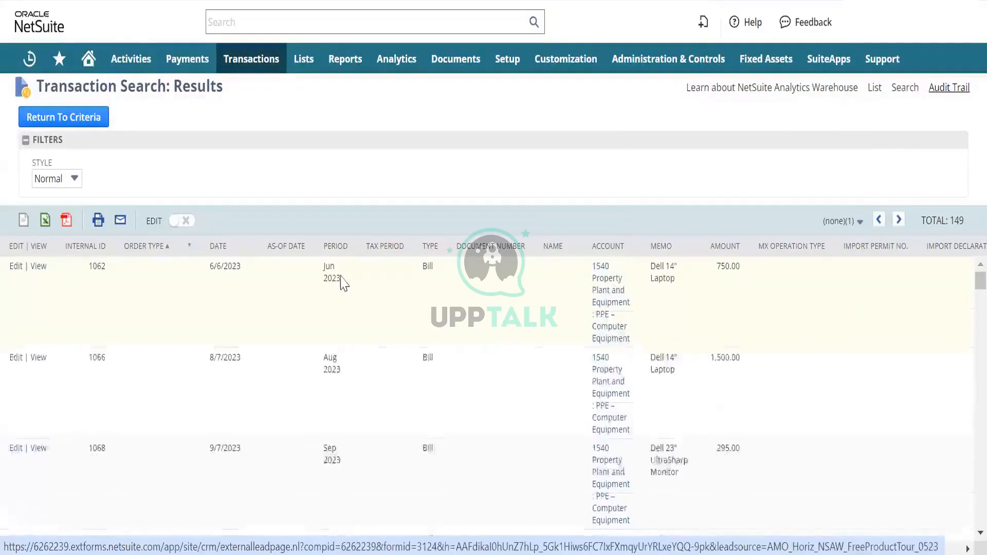
pyautogui.scroll(-5, 191, 398)
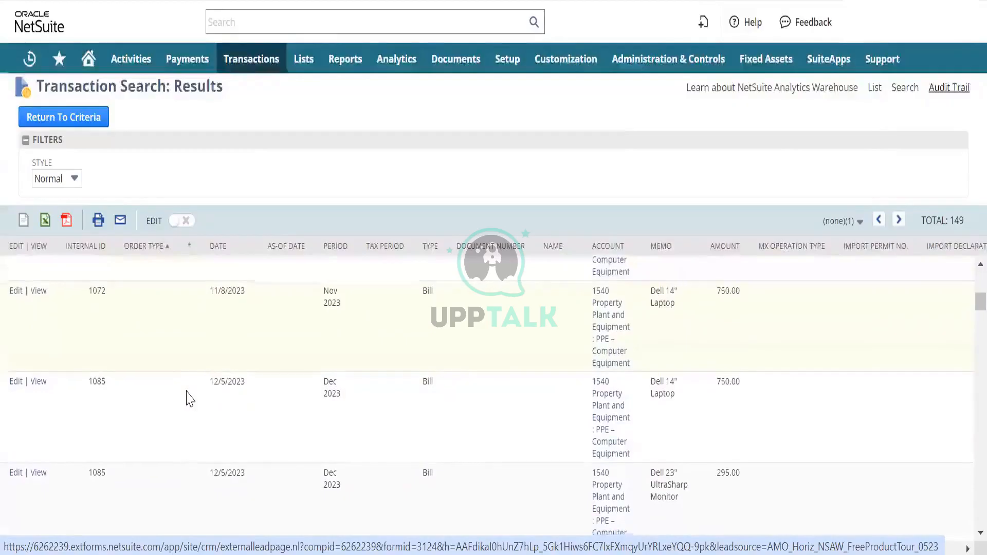
pyautogui.scroll(-2, 190, 399)
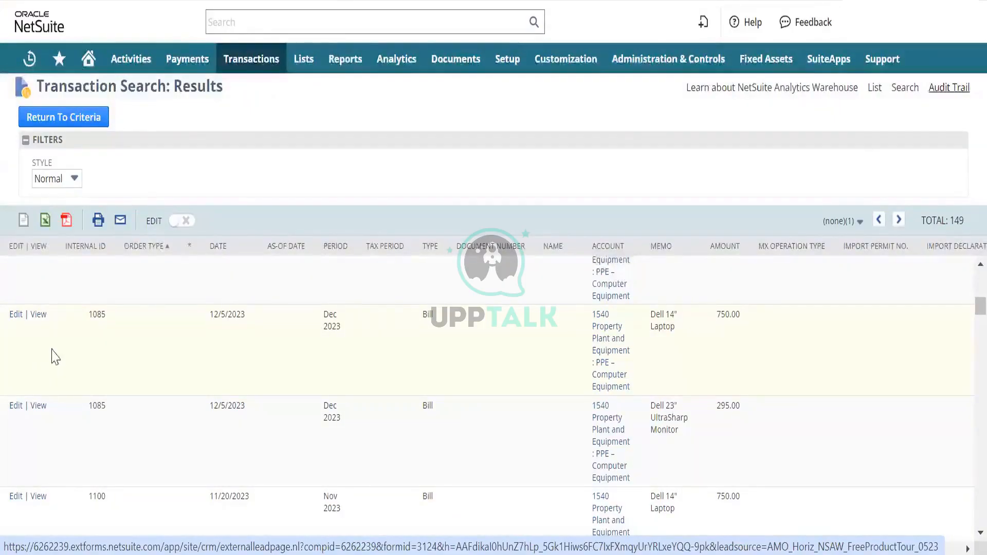
pyautogui.rightClick(39, 315)
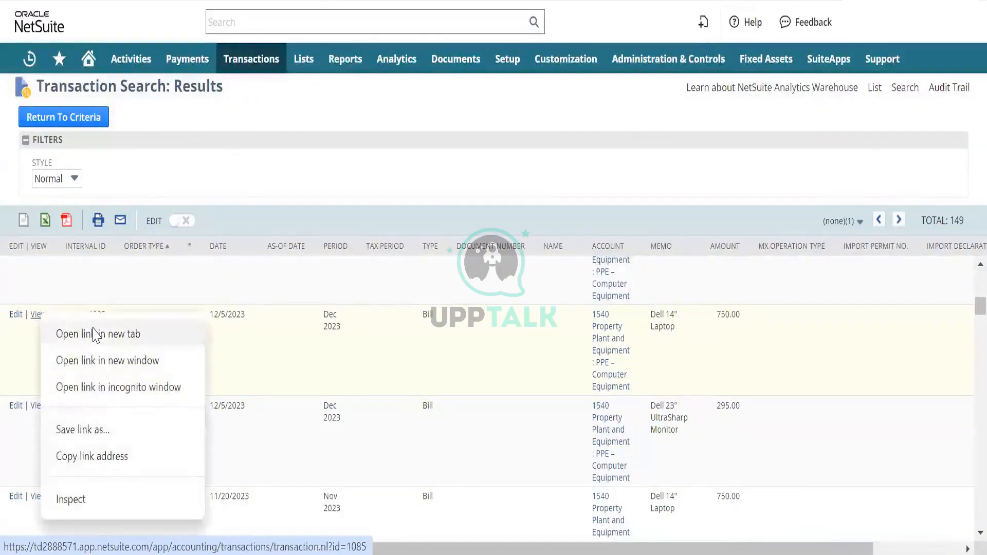
pyautogui.click(93, 335)
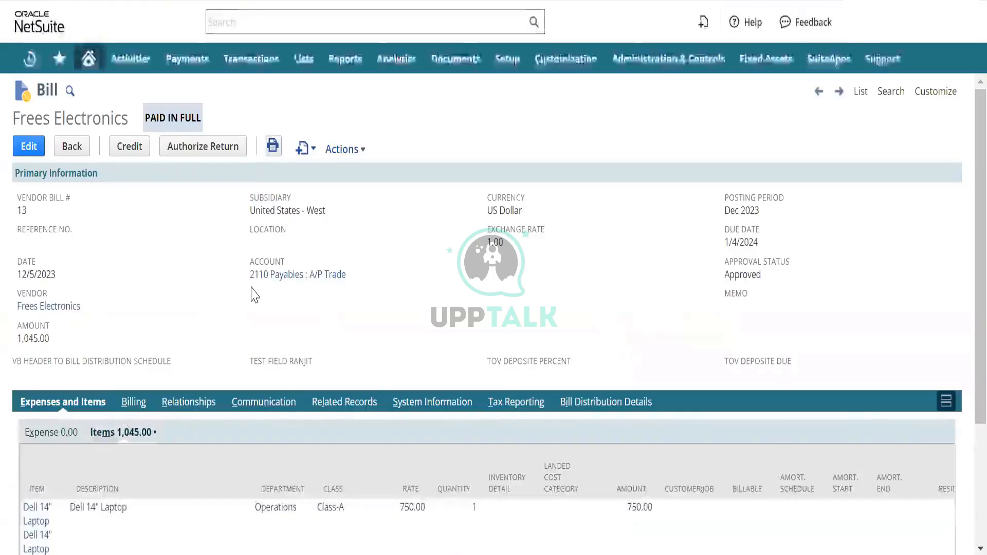
pyautogui.scroll(-3, 3, 376)
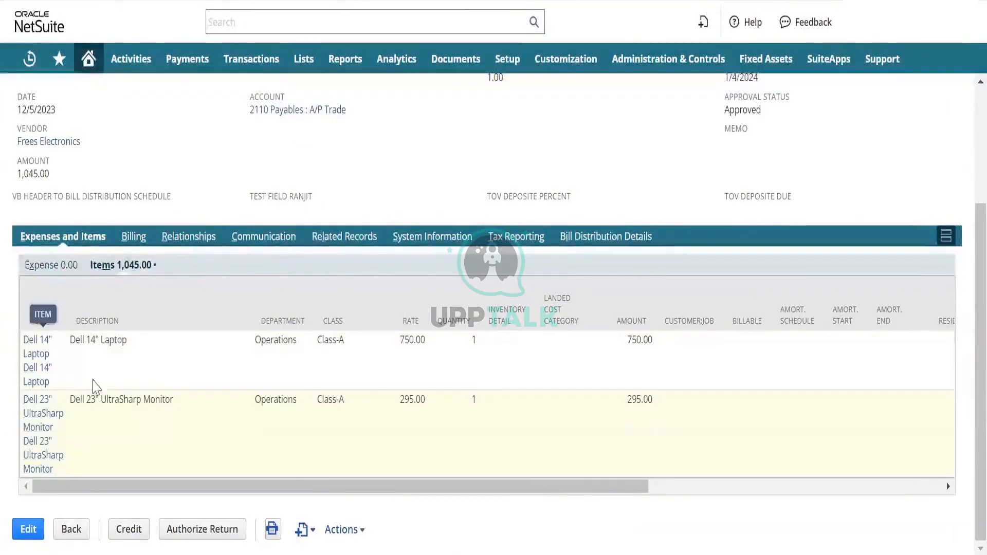
# Step: Go back from the bill to the search results and return to the saved search's criteria
pyautogui.scroll(3, 178, 344)
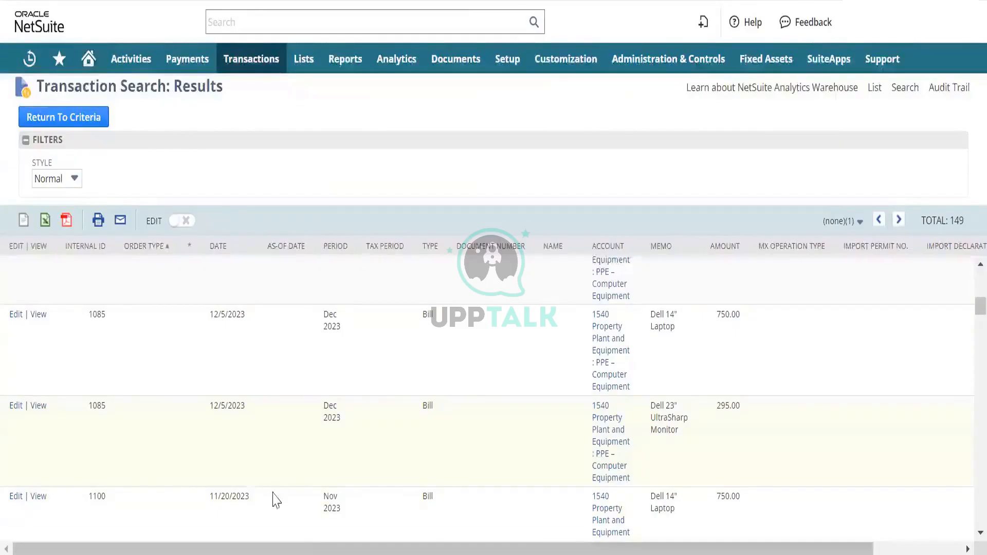
pyautogui.scroll(-1, 280, 496)
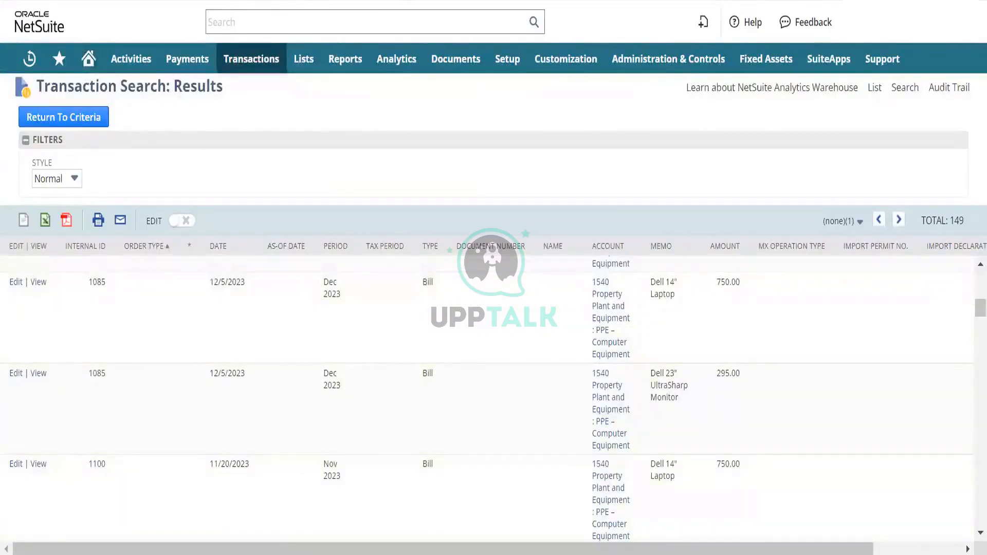
pyautogui.click(73, 121)
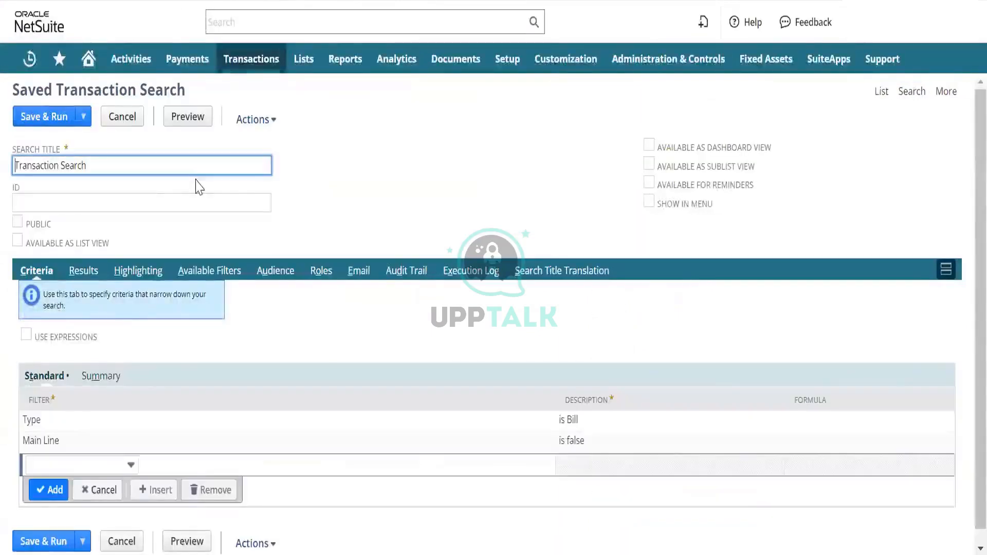
# Step: Set the Order Type result column's summary type to Group and remove the * column from the search results
pyautogui.click(80, 271)
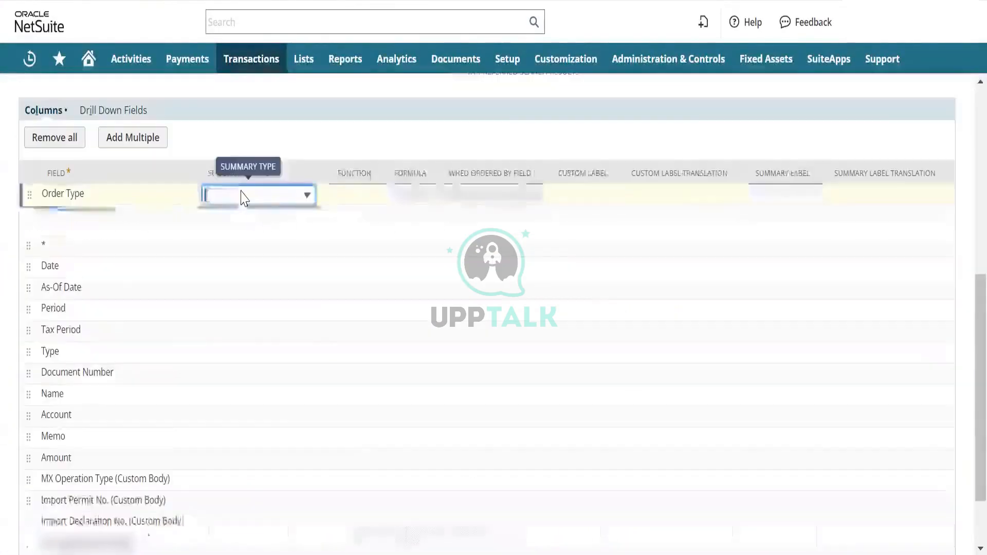
pyautogui.click(243, 196)
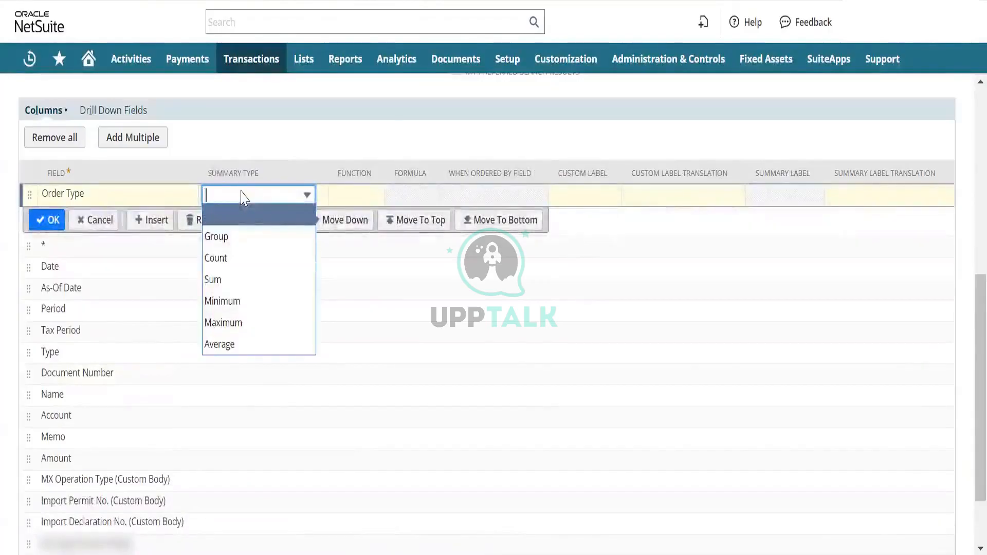
pyautogui.click(230, 240)
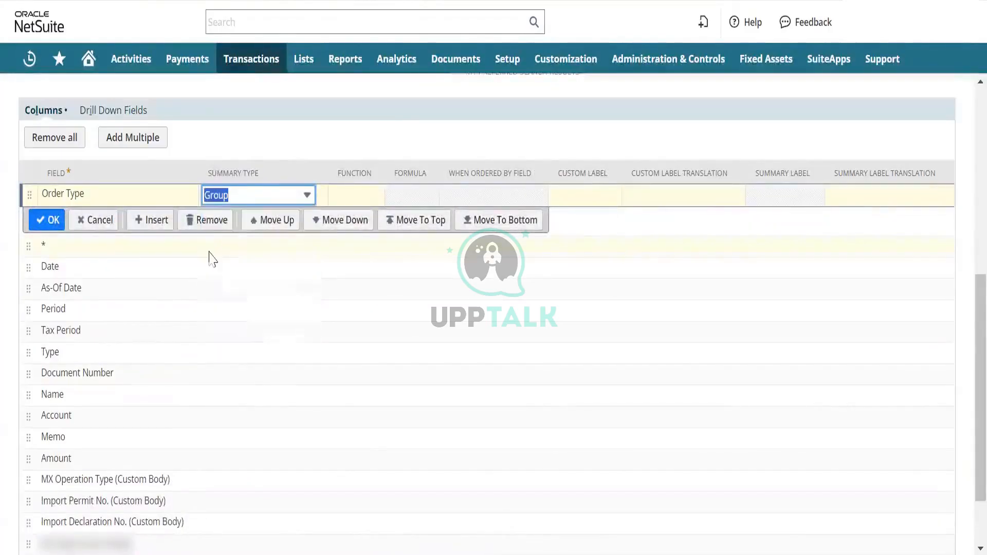
pyautogui.click(243, 256)
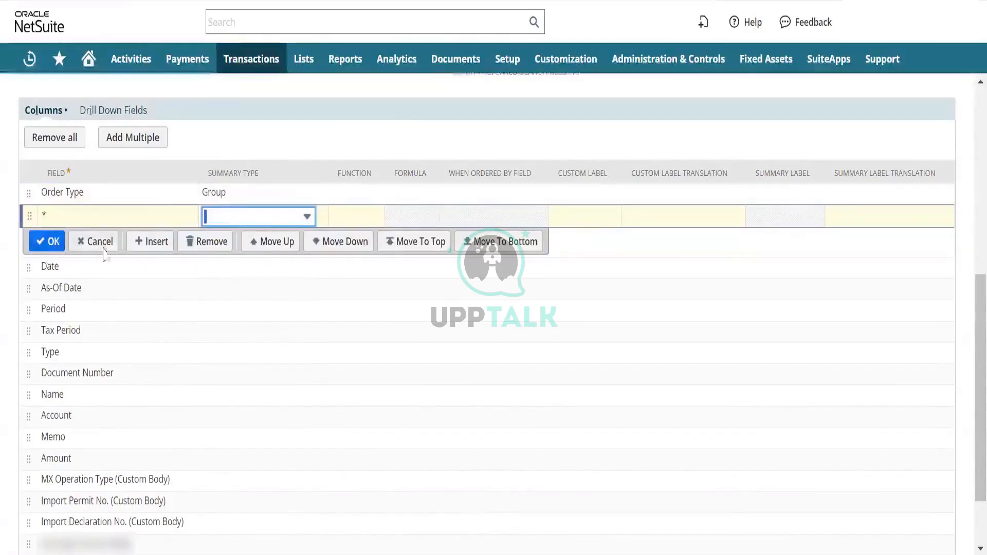
pyautogui.click(226, 243)
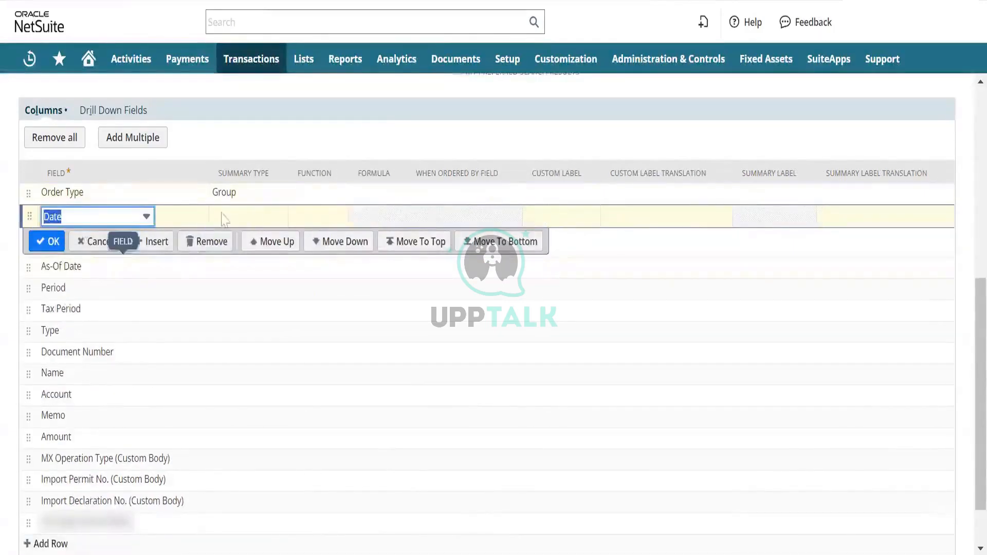
# Step: Set the Date column's summary type to Group and remove the As-Of Date, Period and Tax Period columns
pyautogui.click(247, 216)
pyautogui.click(247, 216)
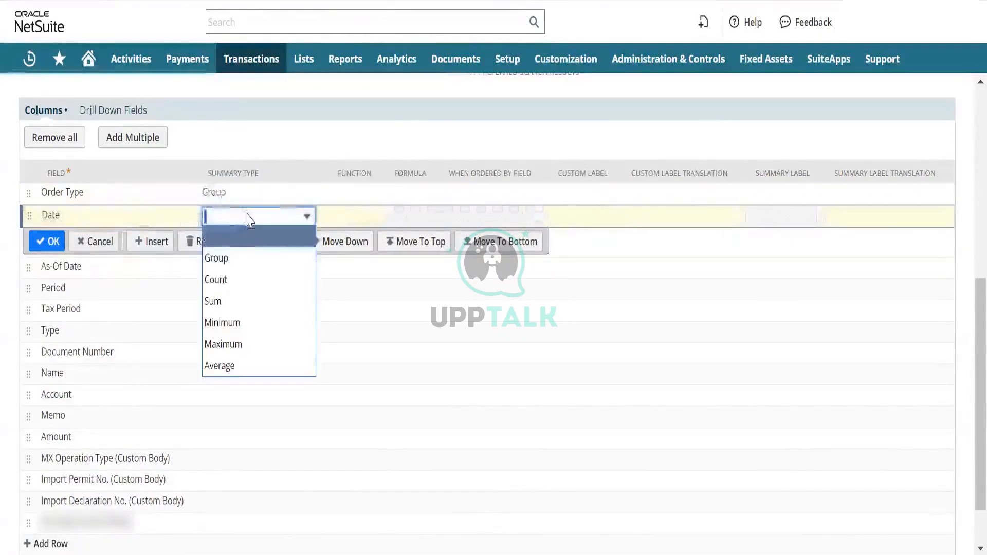
pyautogui.click(235, 264)
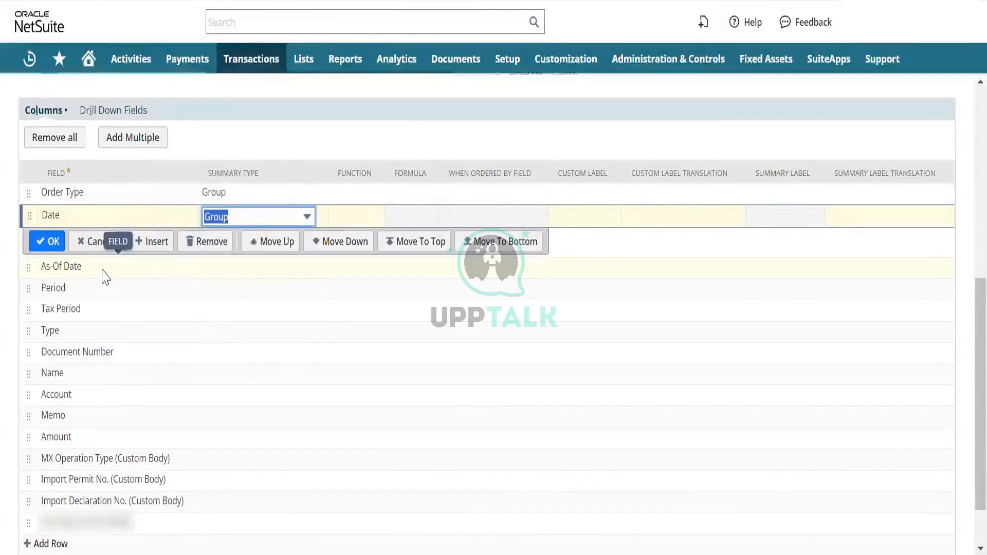
pyautogui.click(102, 275)
pyautogui.click(210, 264)
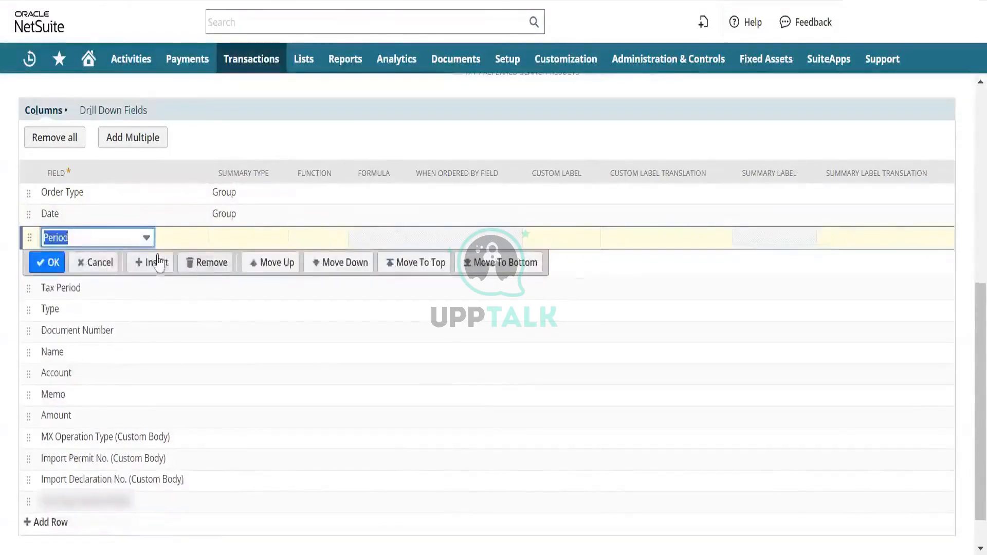
pyautogui.click(210, 264)
pyautogui.click(210, 263)
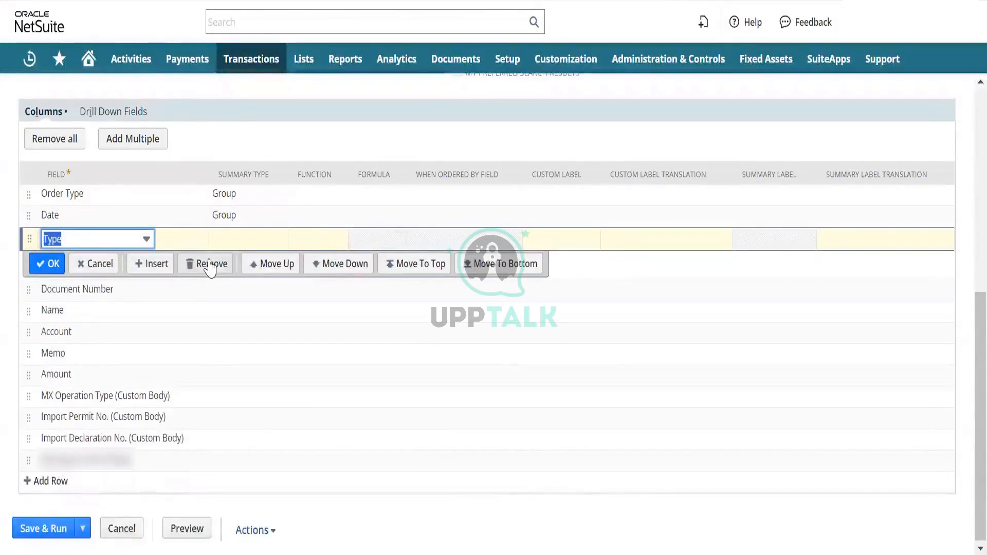
# Step: Set the summary type of the Type column to Group and of the Document Number column to Maximum
pyautogui.click(242, 239)
pyautogui.click(247, 283)
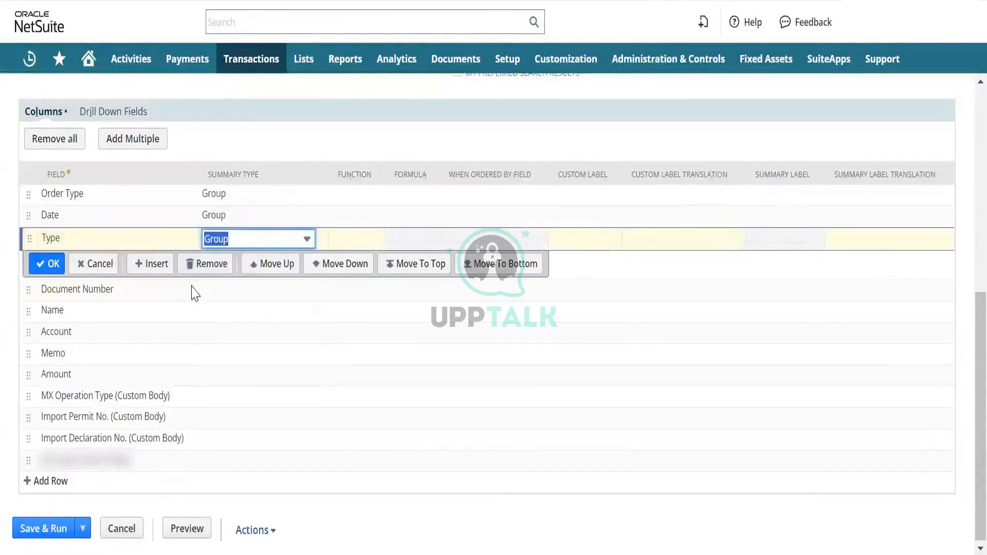
pyautogui.click(44, 264)
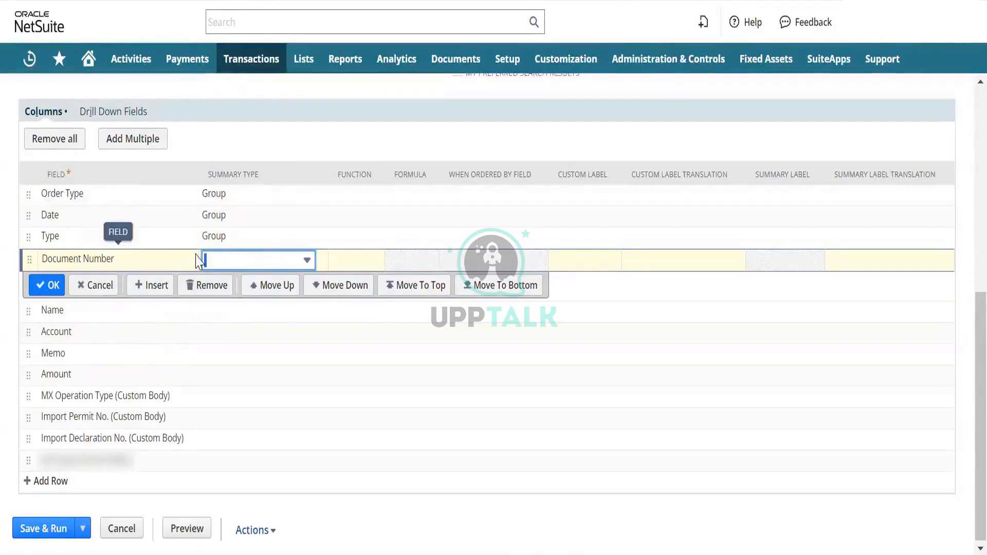
pyautogui.click(231, 263)
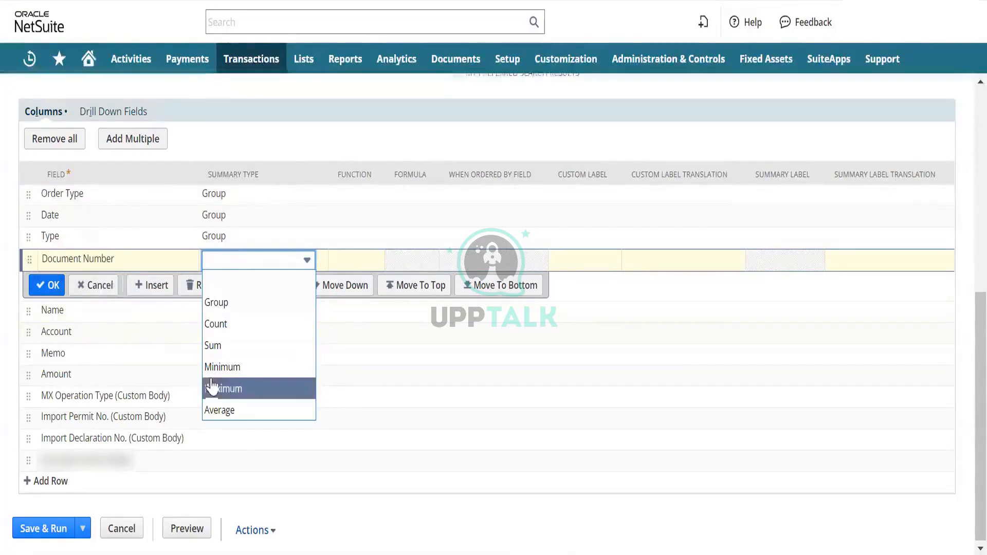
pyautogui.click(228, 386)
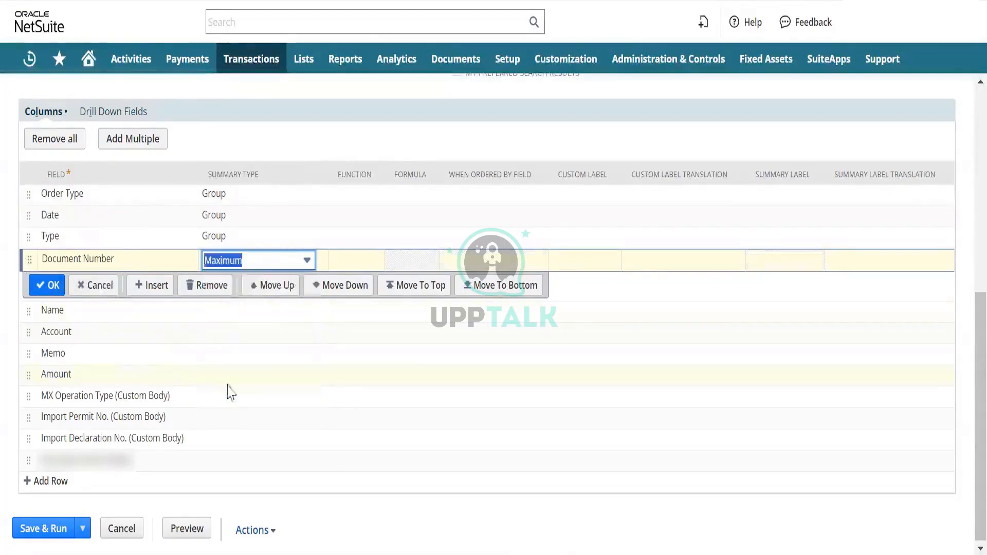
pyautogui.click(45, 285)
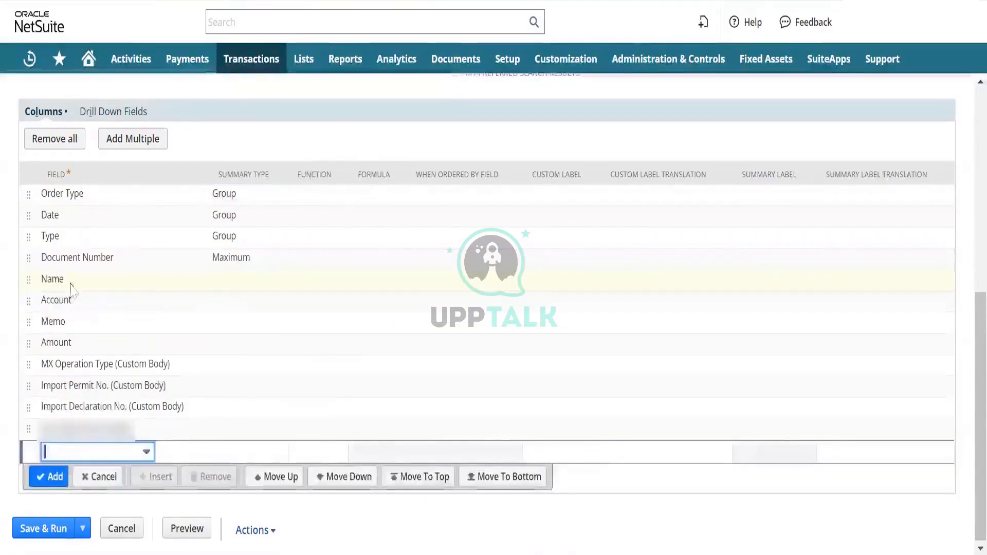
# Step: Try to set the Name column's summary type to Sum
pyautogui.click(225, 282)
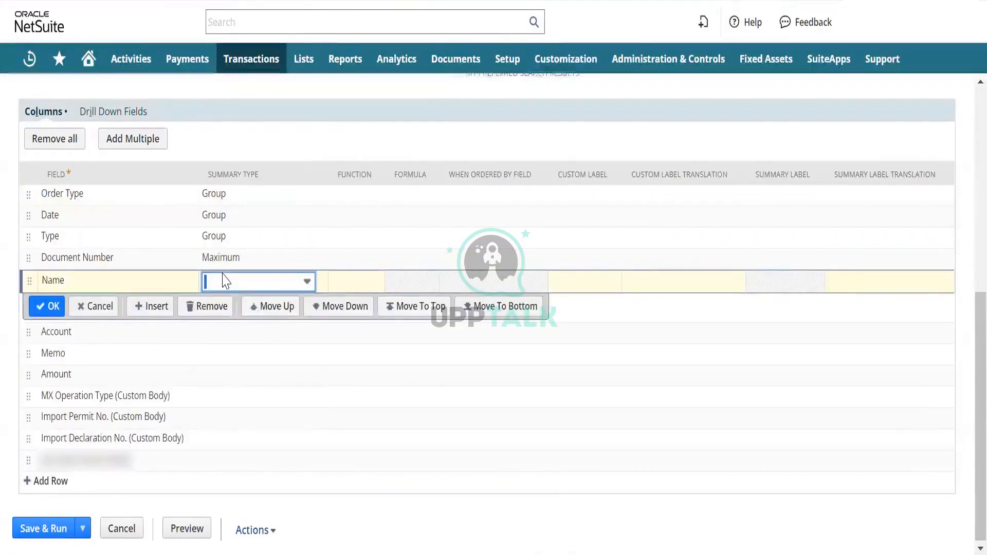
pyautogui.click(227, 284)
pyautogui.click(235, 367)
pyautogui.click(40, 307)
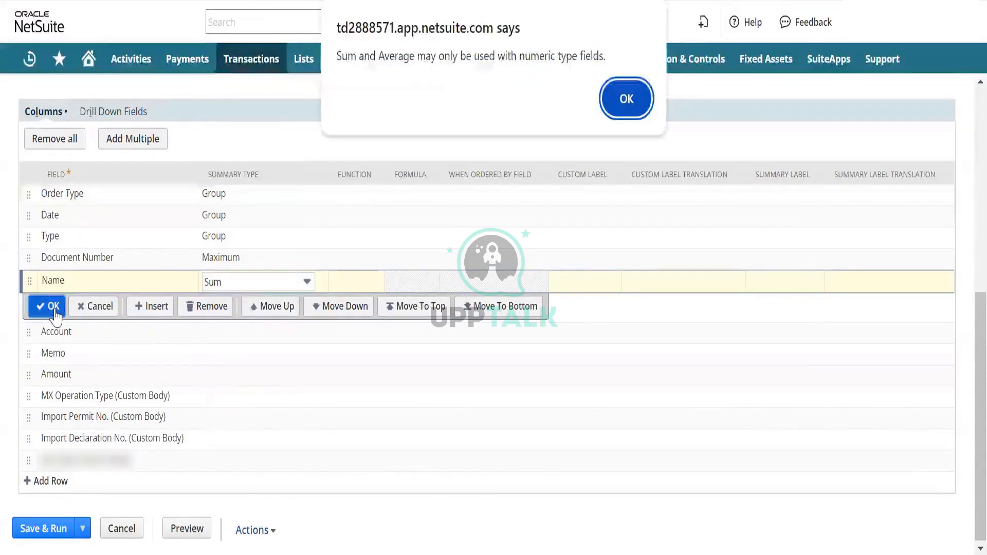
pyautogui.click(625, 98)
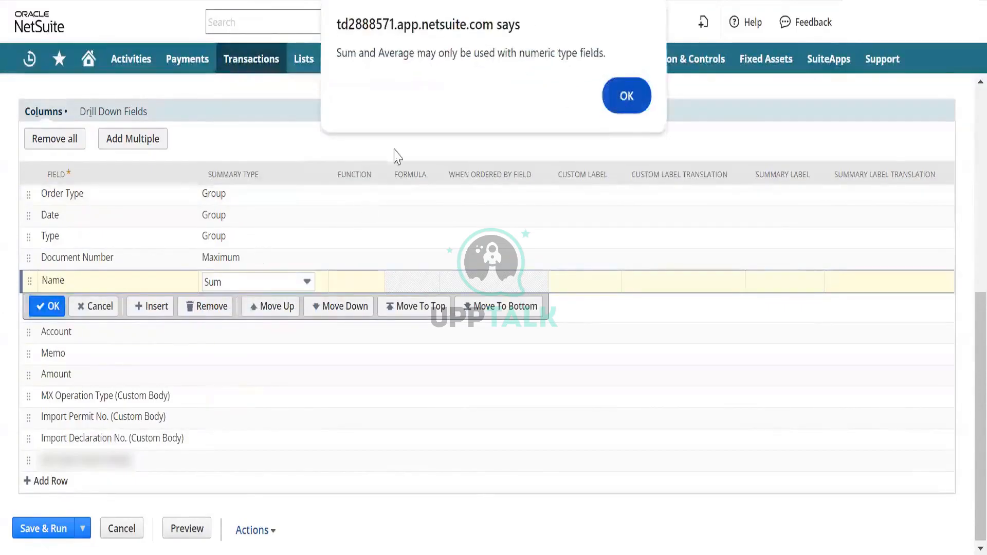
# Step: Set the Name column's summary type to Group
pyautogui.click(286, 282)
pyautogui.click(241, 324)
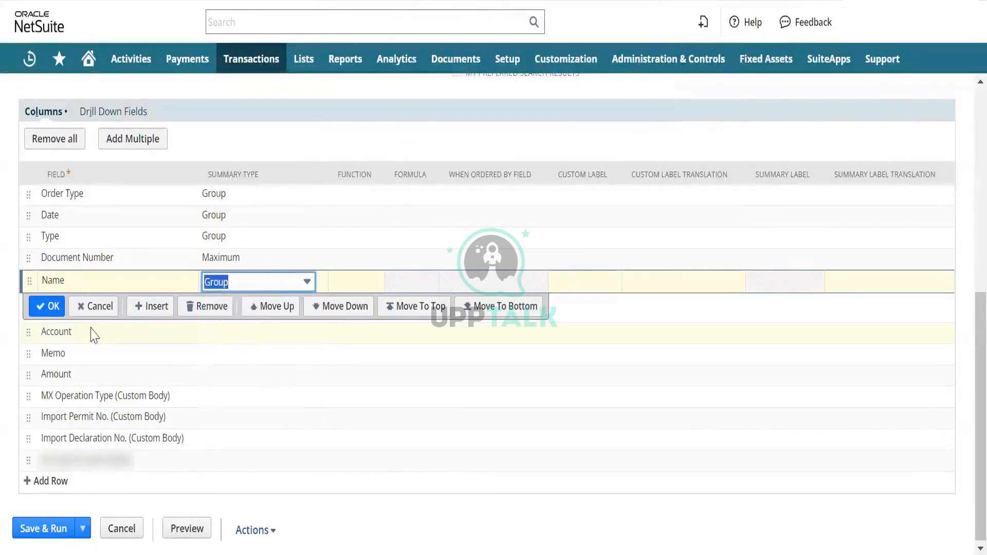
pyautogui.click(34, 307)
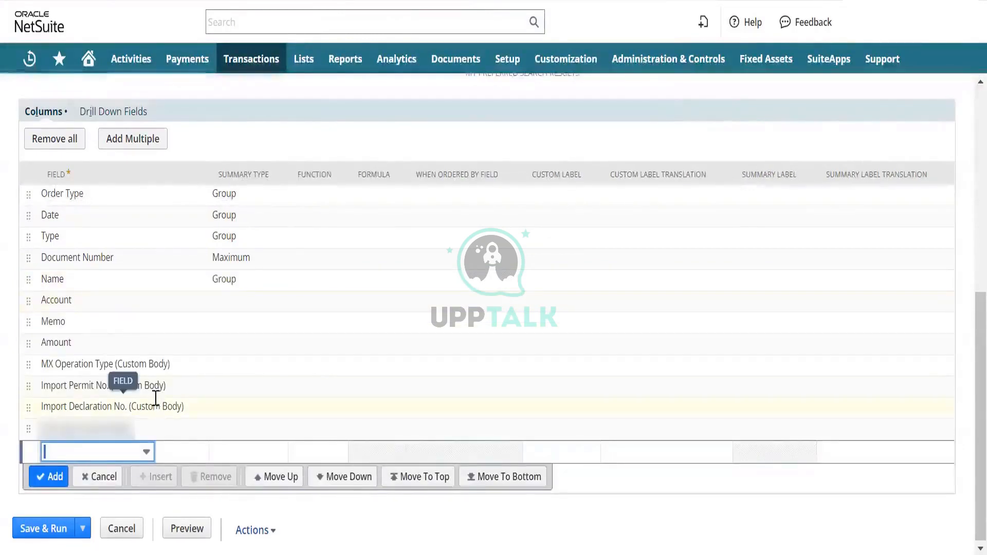
# Step: Remove the MX Operation Type, Import Permit No. and Import Declaration No. columns and the last column below them
pyautogui.click(171, 368)
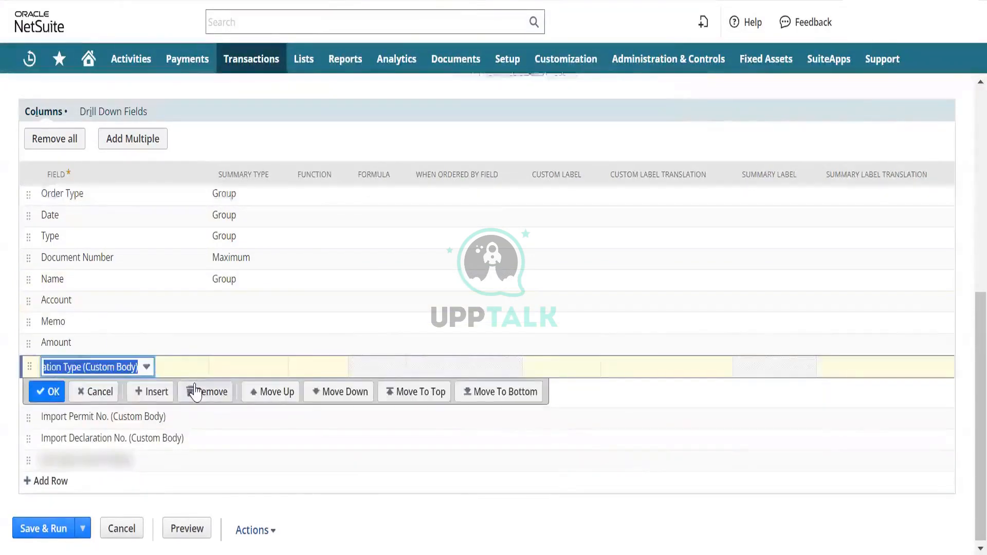
pyautogui.click(201, 392)
pyautogui.click(202, 413)
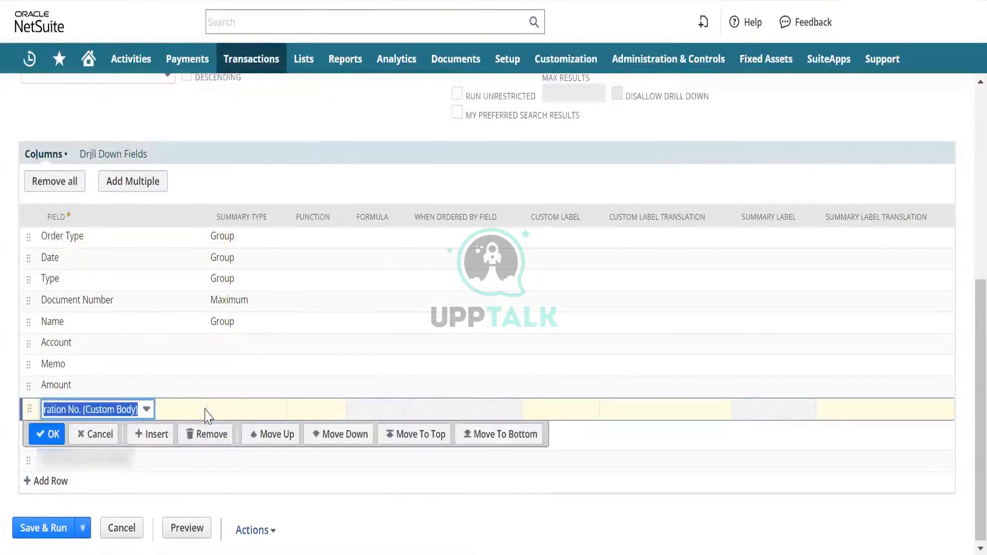
pyautogui.click(205, 433)
pyautogui.click(215, 456)
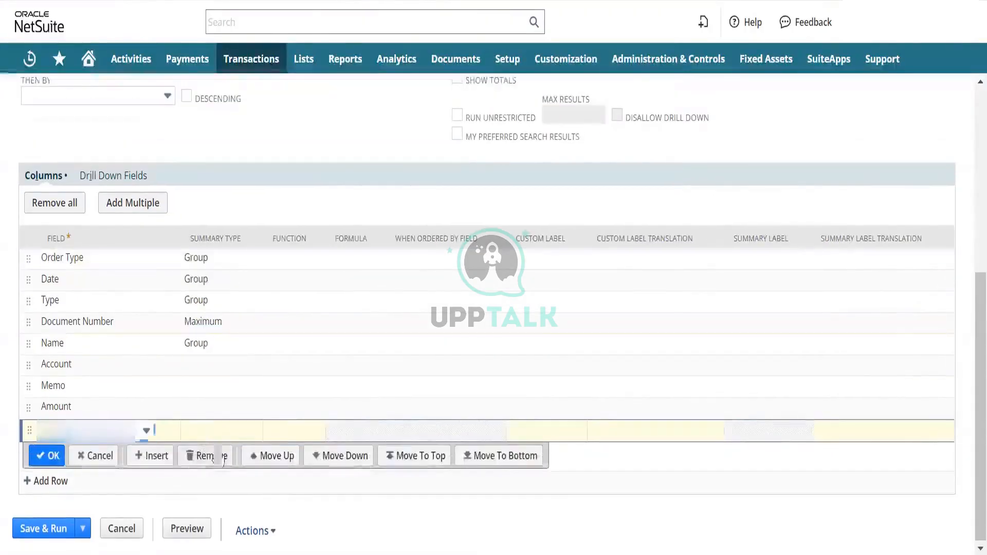
# Step: Set the summary type of both the Account and Memo columns to Group
pyautogui.click(202, 396)
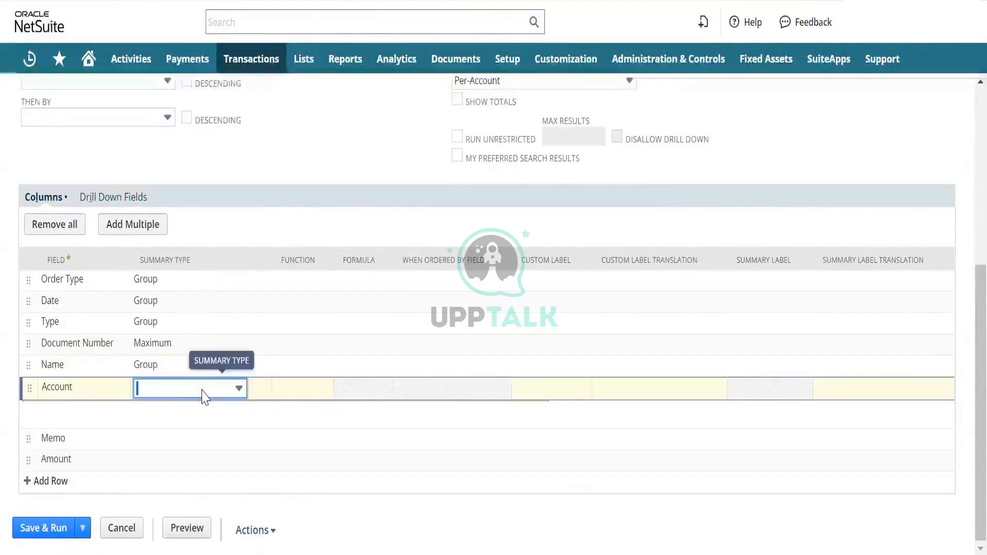
pyautogui.click(203, 394)
pyautogui.click(175, 437)
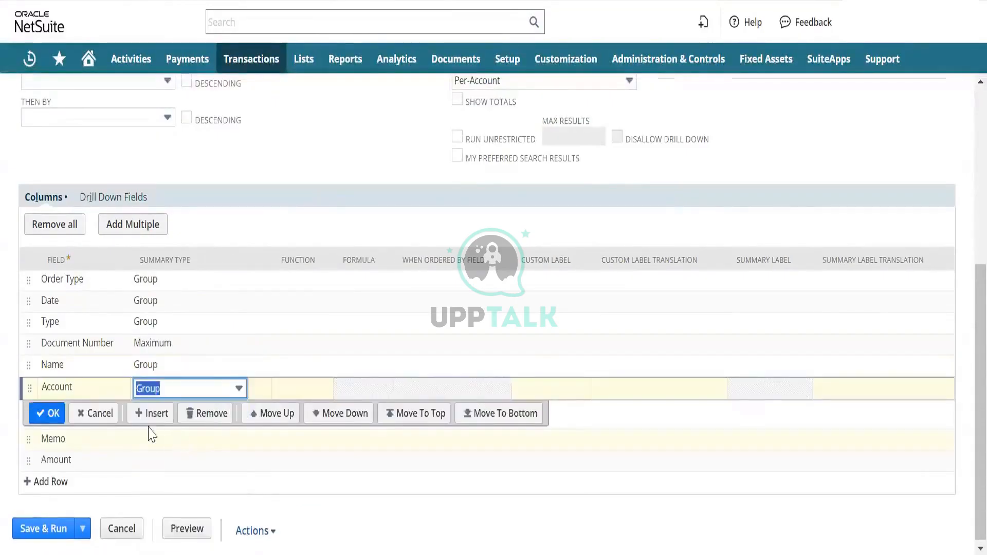
pyautogui.click(53, 420)
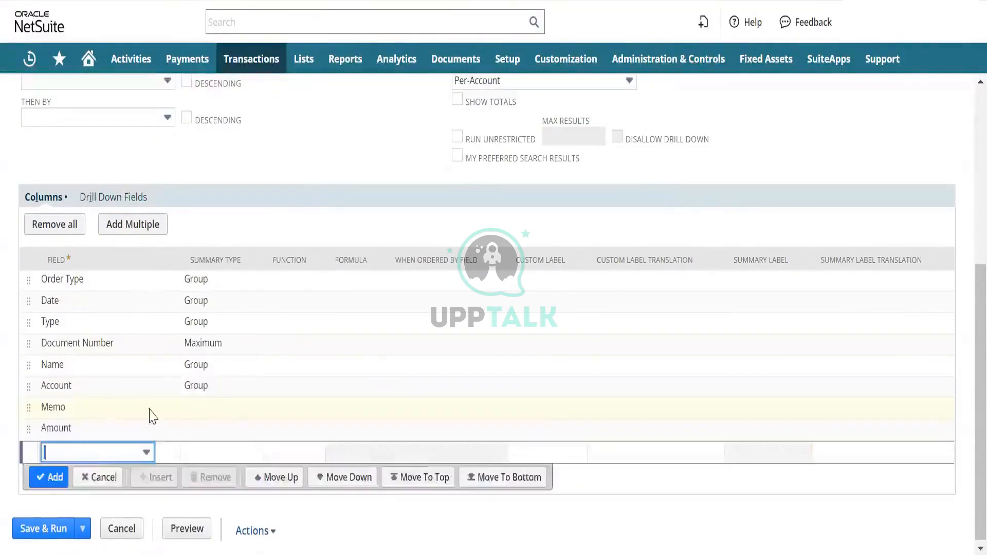
pyautogui.click(194, 410)
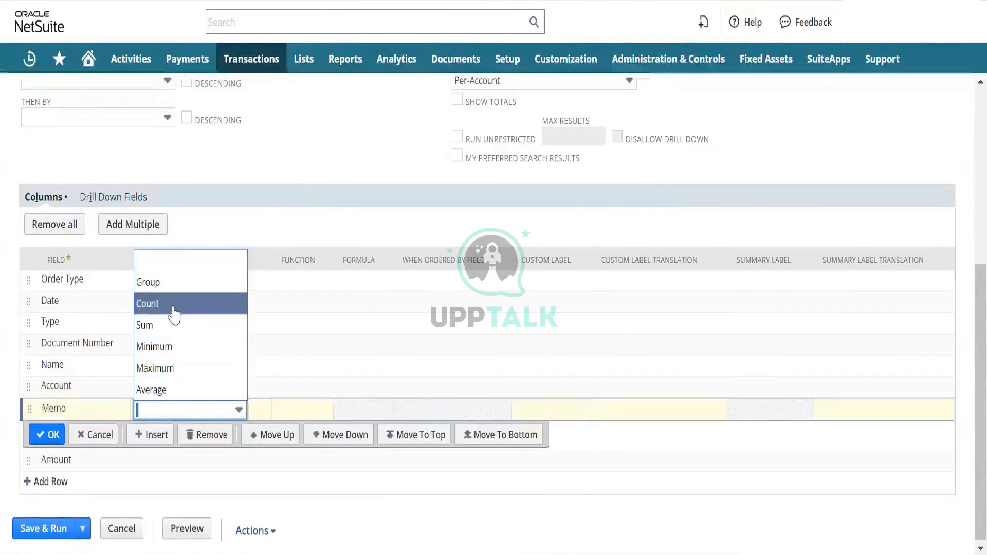
pyautogui.click(178, 284)
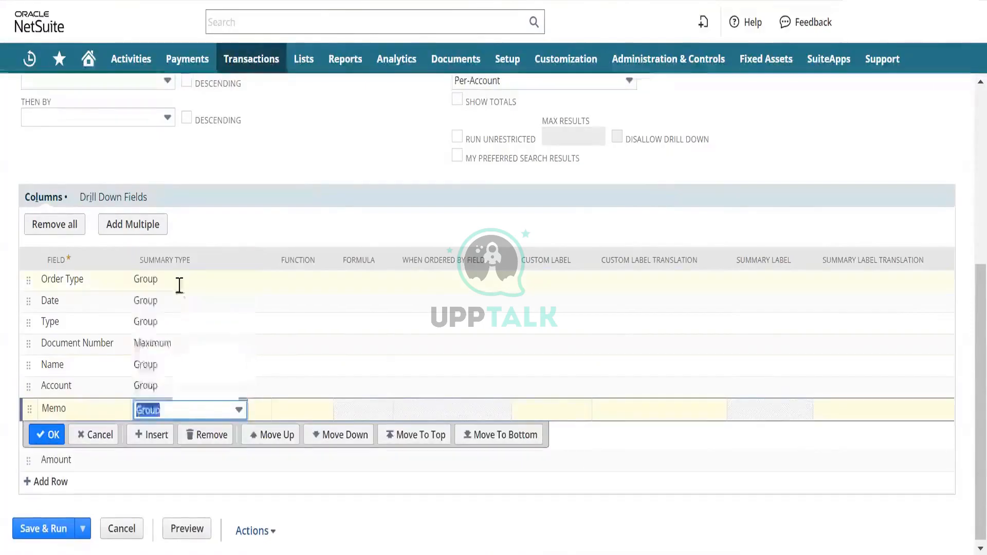
pyautogui.click(46, 435)
# Step: Set the Amount column's summary type to Sum
pyautogui.click(197, 432)
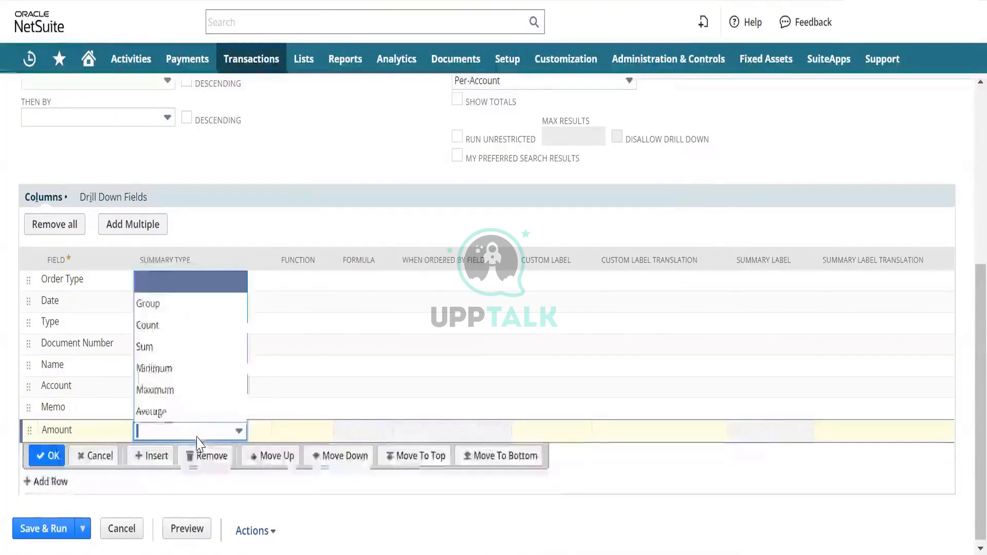
pyautogui.click(175, 347)
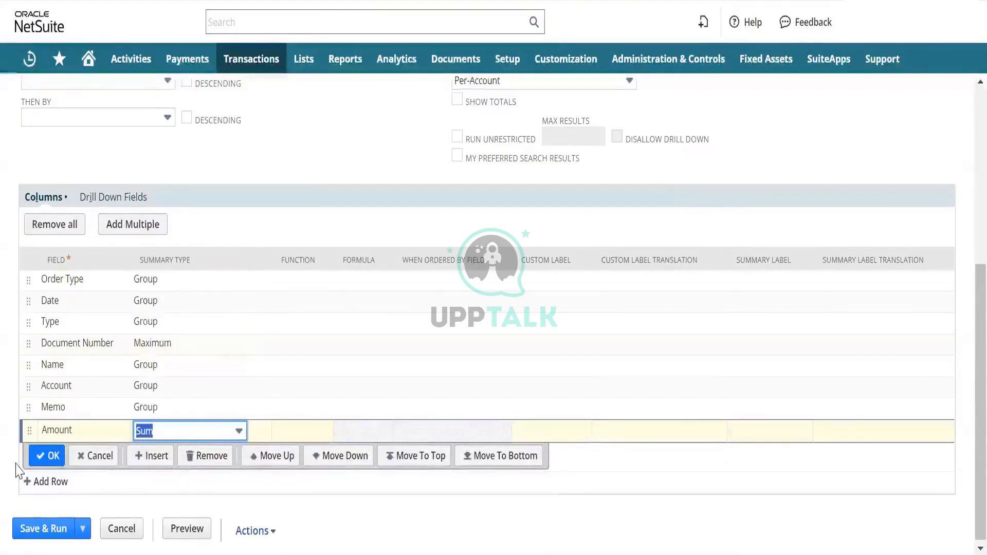
pyautogui.click(47, 456)
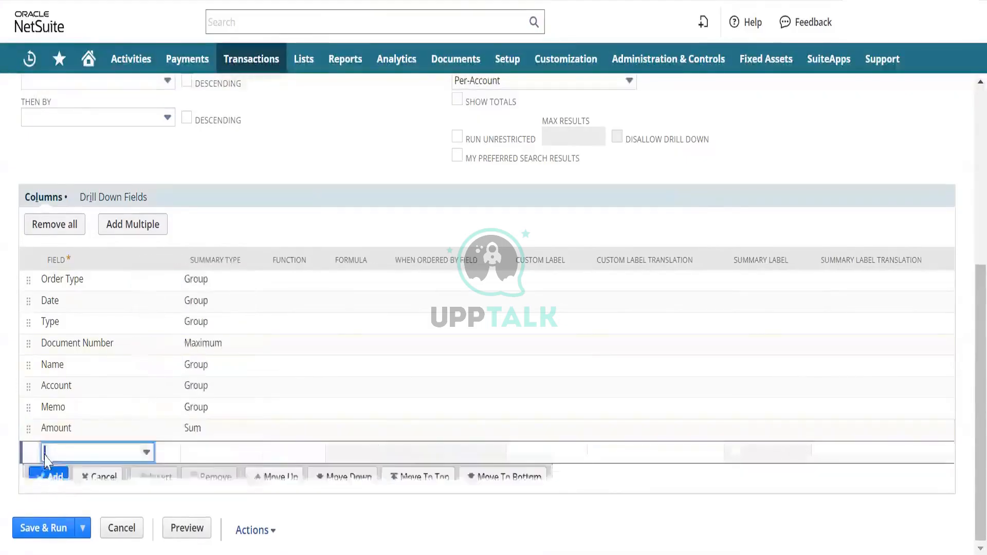
# Step: Preview the summarized saved search, dismiss the Analytics Warehouse message and look through the grouped bill lines
pyautogui.click(184, 532)
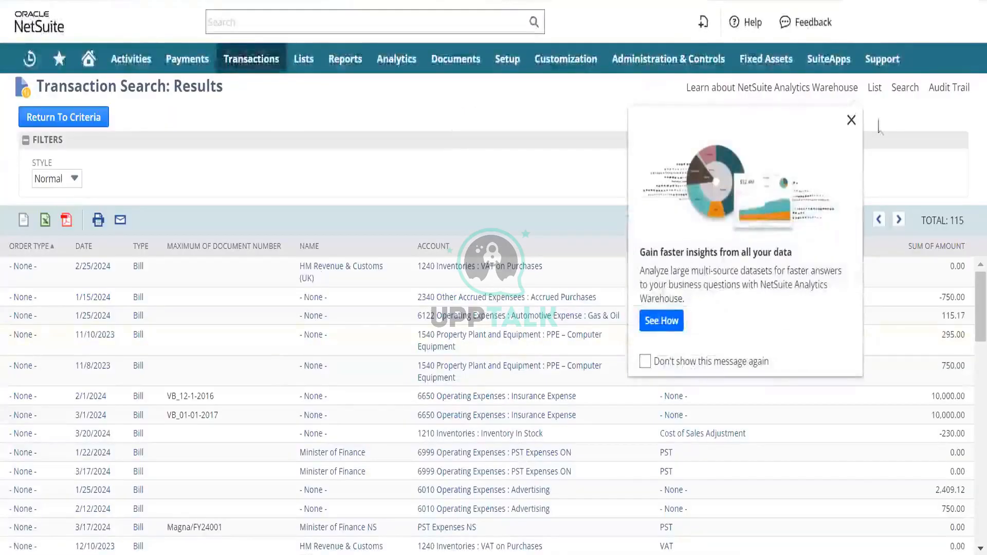
pyautogui.click(851, 120)
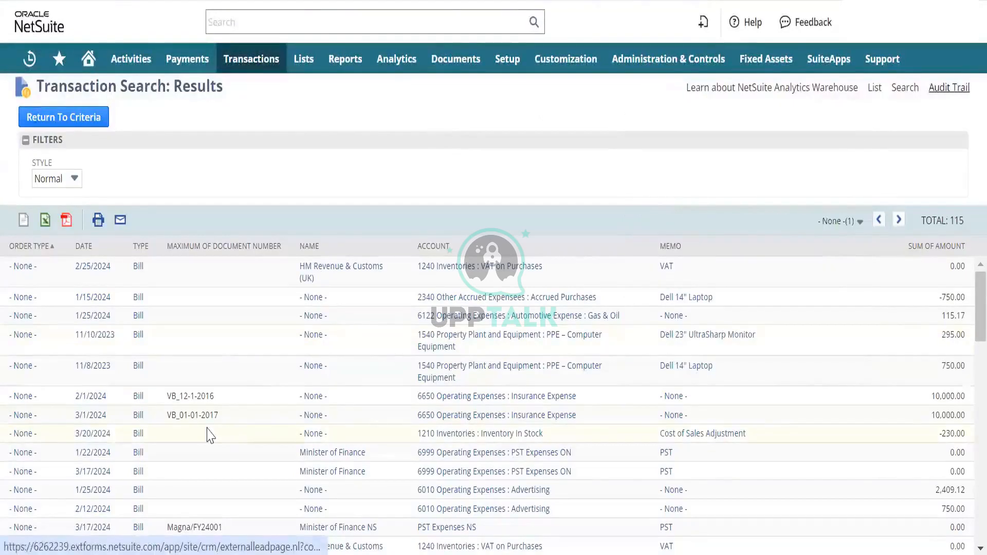
pyautogui.scroll(-5, 210, 436)
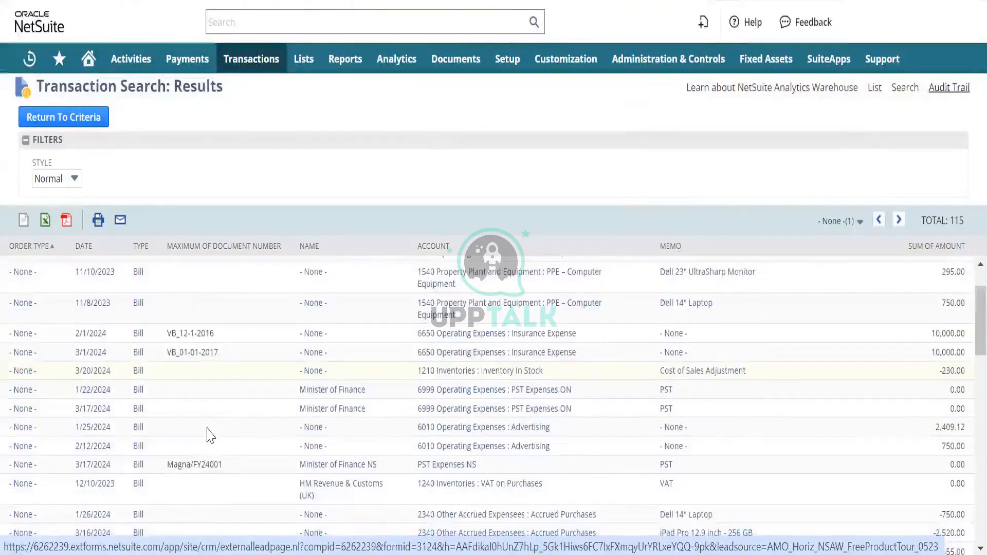
pyautogui.scroll(-5, 210, 436)
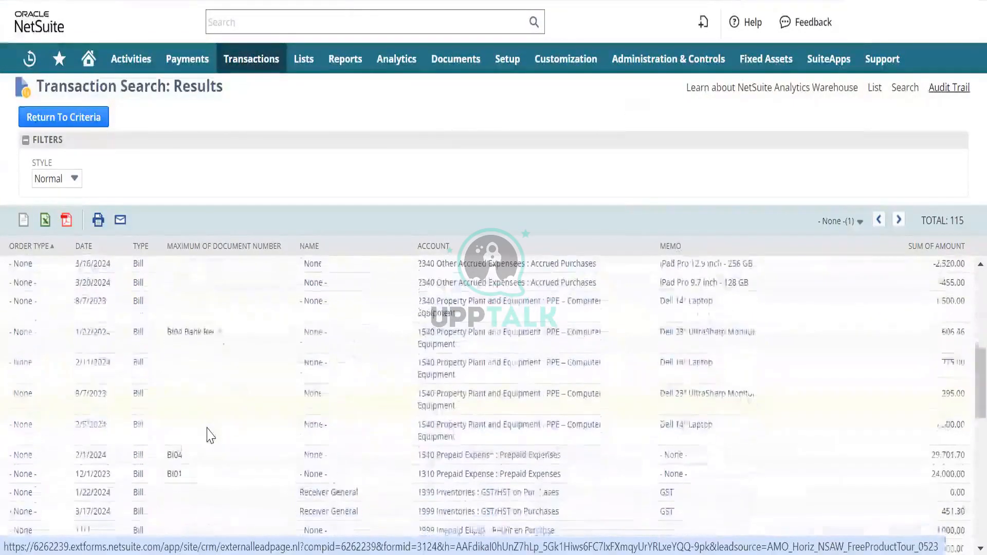
pyautogui.scroll(5, 209, 436)
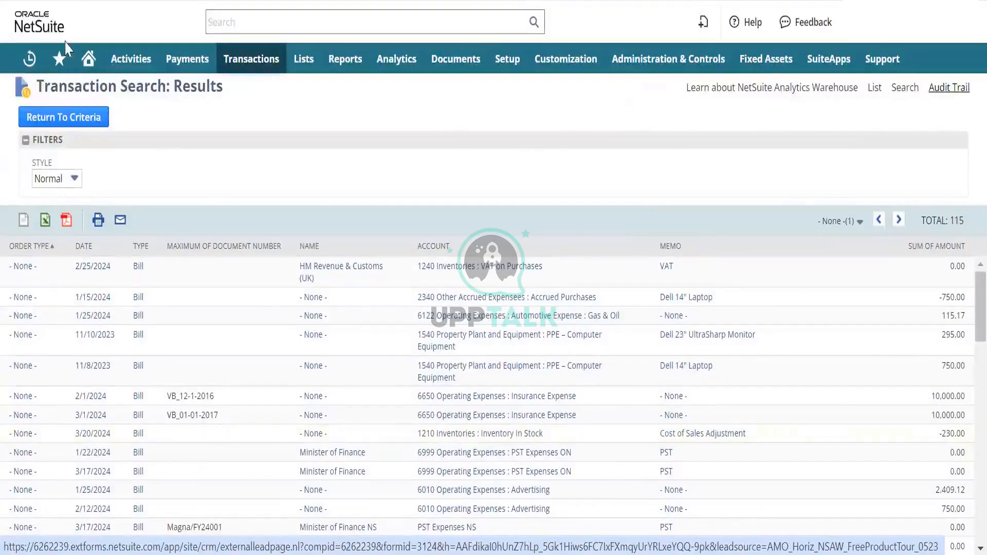
# Step: Open the Set Preferences page in a separate tab, return to the grouped search results and look through the bill lines
pyautogui.moveTo(87, 60)
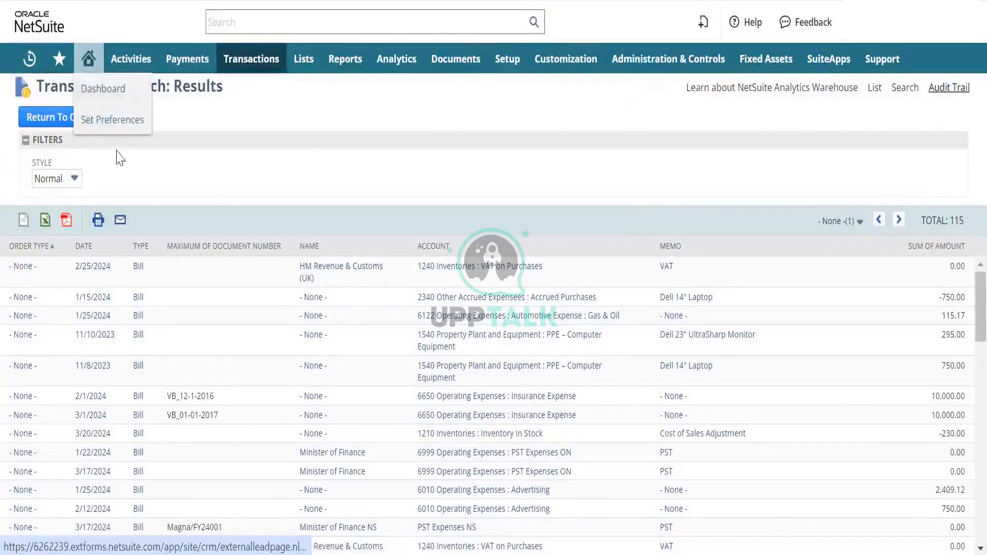
pyautogui.rightClick(111, 123)
pyautogui.click(136, 133)
pyautogui.moveTo(131, 59)
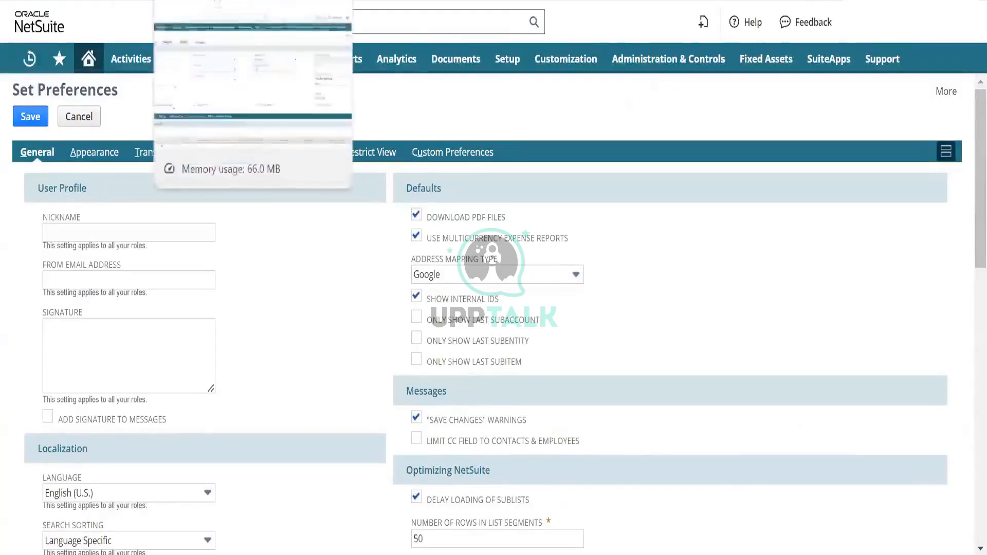
pyautogui.click(268, 1)
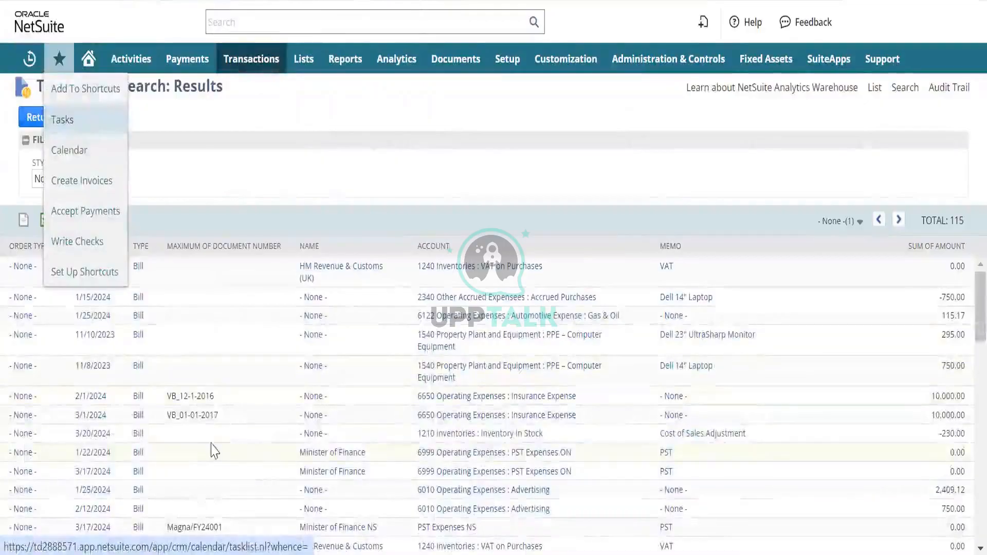
pyautogui.scroll(-2, 206, 439)
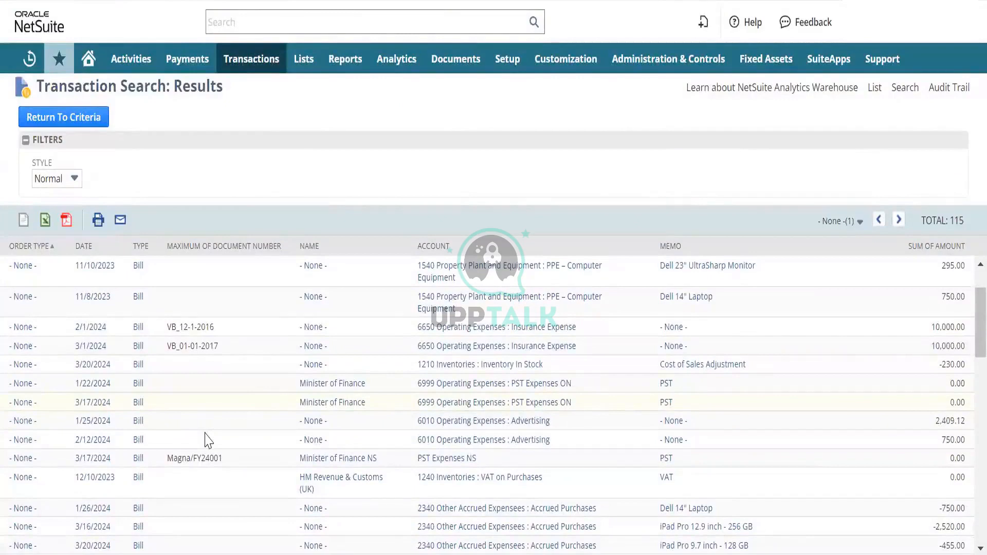
pyautogui.scroll(2, 206, 439)
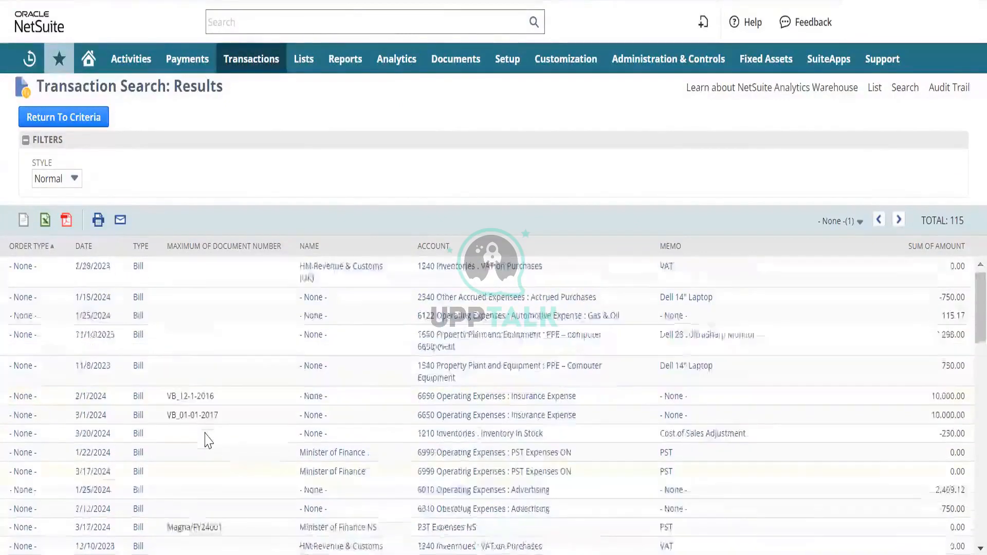
# Step: Return to the search criteria and add an Internal ID result column with the summary type Group
pyautogui.click(60, 120)
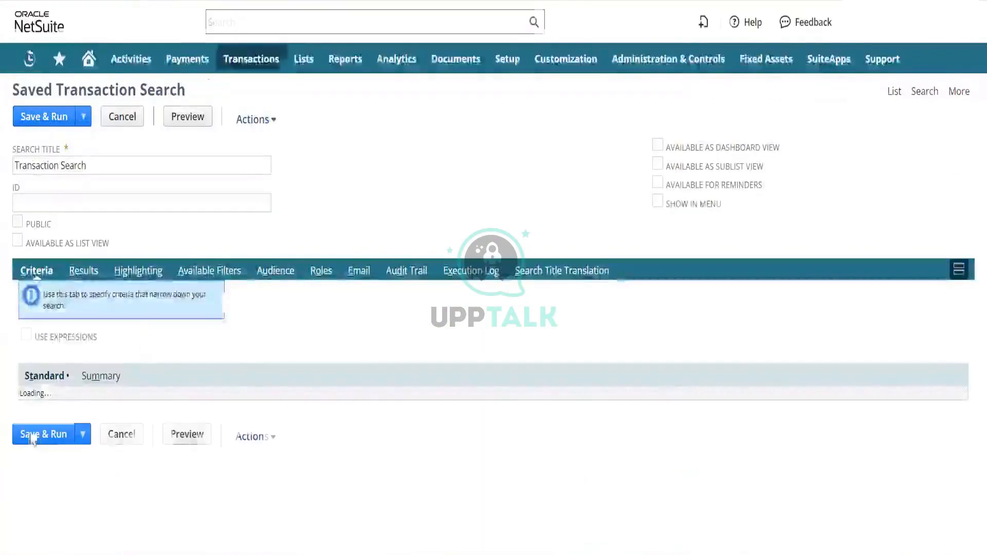
pyautogui.click(83, 271)
pyautogui.scroll(-6, 87, 308)
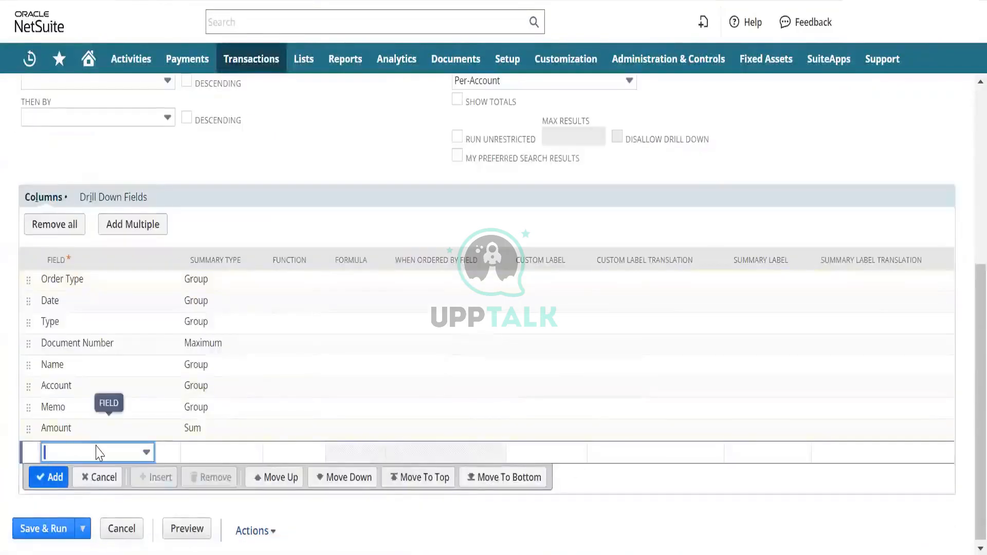
pyautogui.click(100, 453)
pyautogui.write('inter')
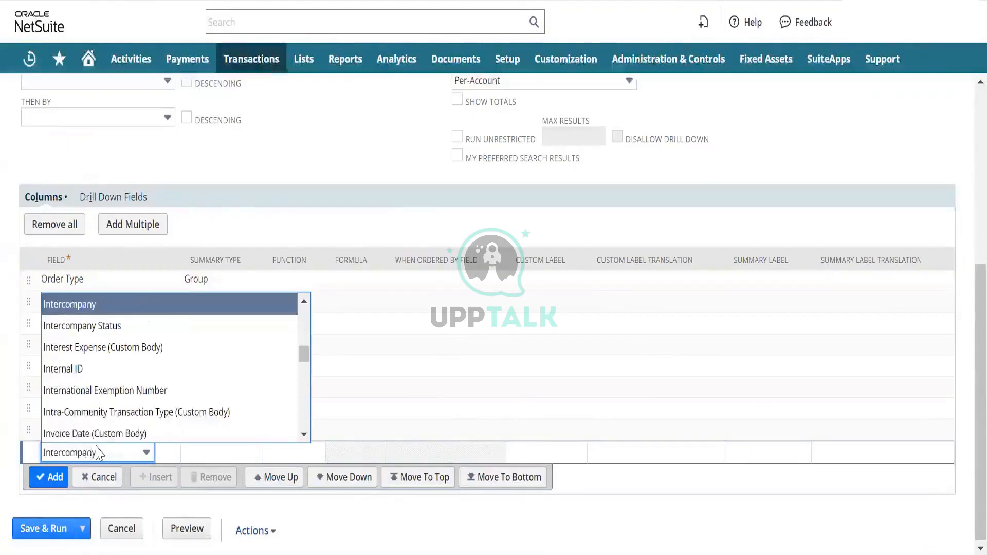
pyautogui.click(72, 369)
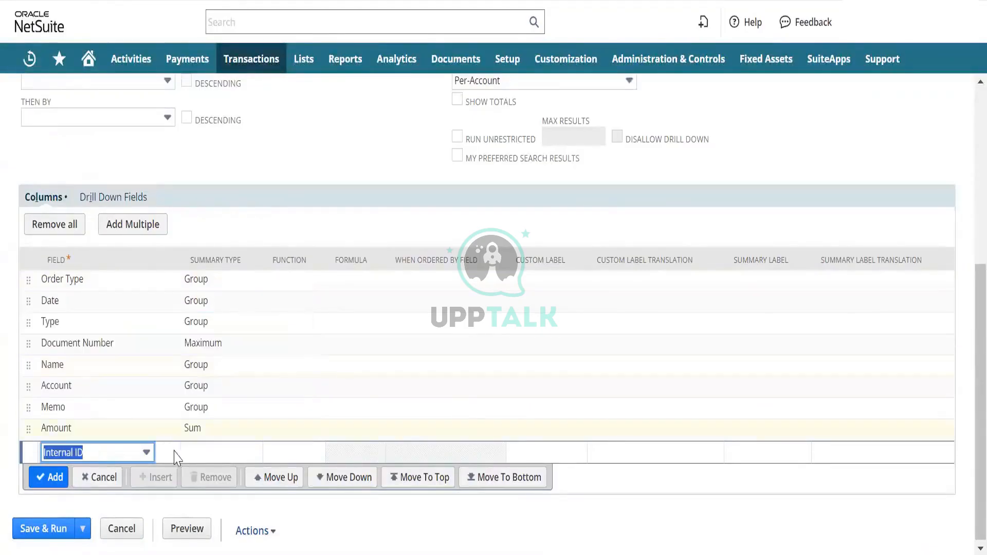
pyautogui.click(205, 449)
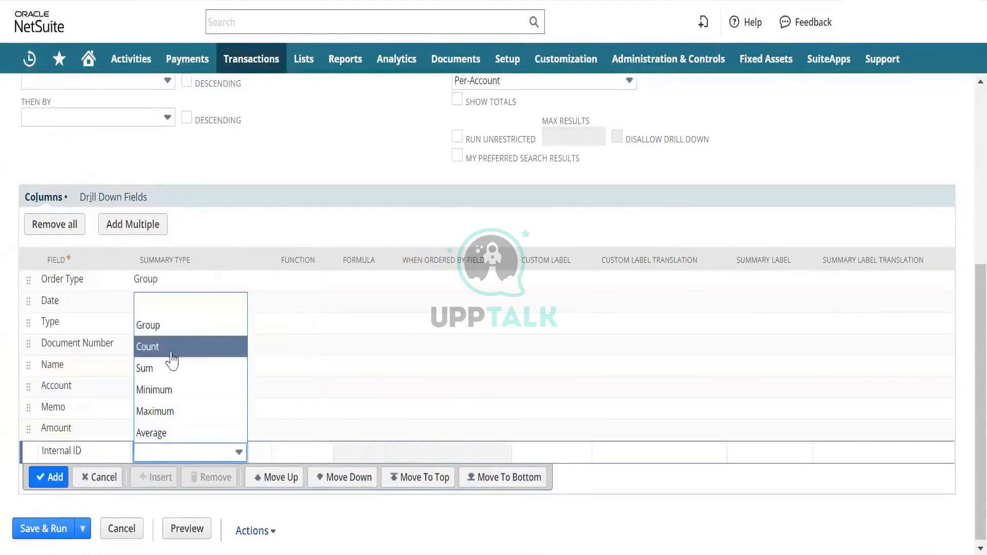
pyautogui.click(177, 328)
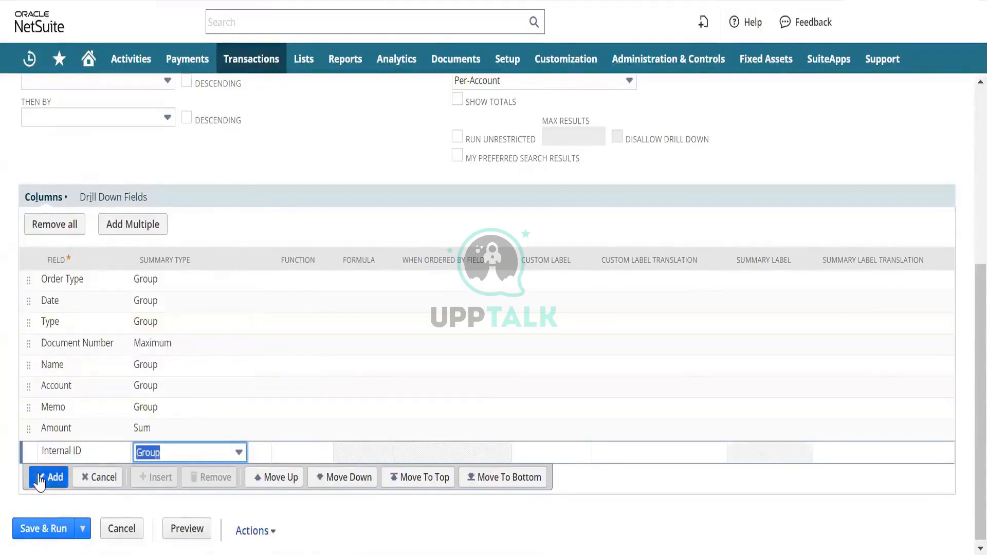
pyautogui.click(47, 479)
# Step: Compare the Frees Electronics bill record with the previewed bill lines that include the Internal ID column
pyautogui.scroll(-1, 102, 517)
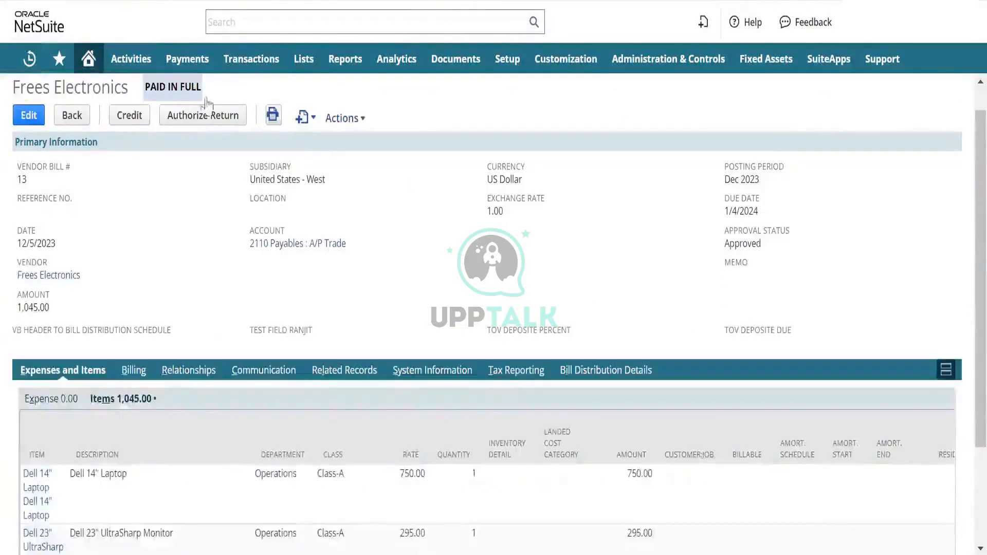
pyautogui.scroll(1, 72, 190)
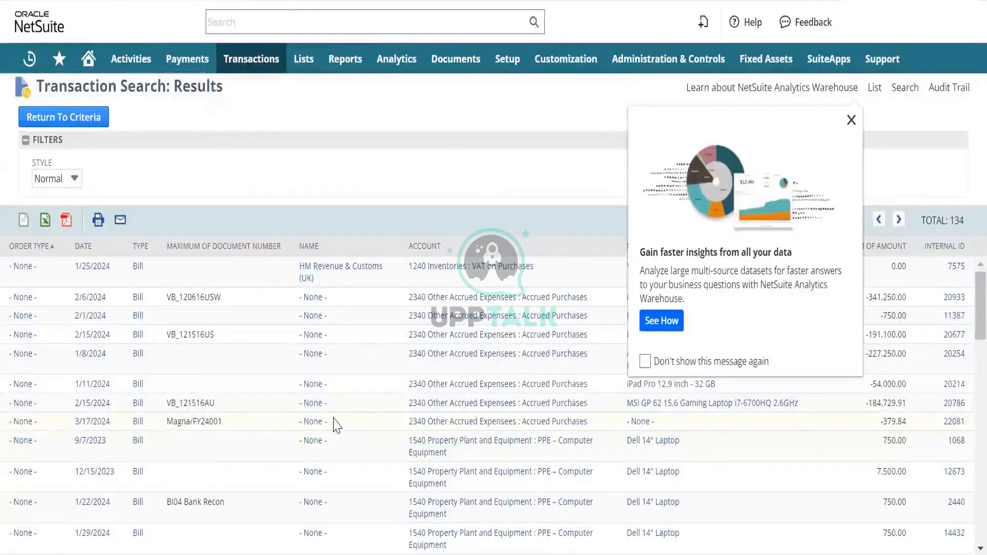
pyautogui.scroll(-1, 320, 452)
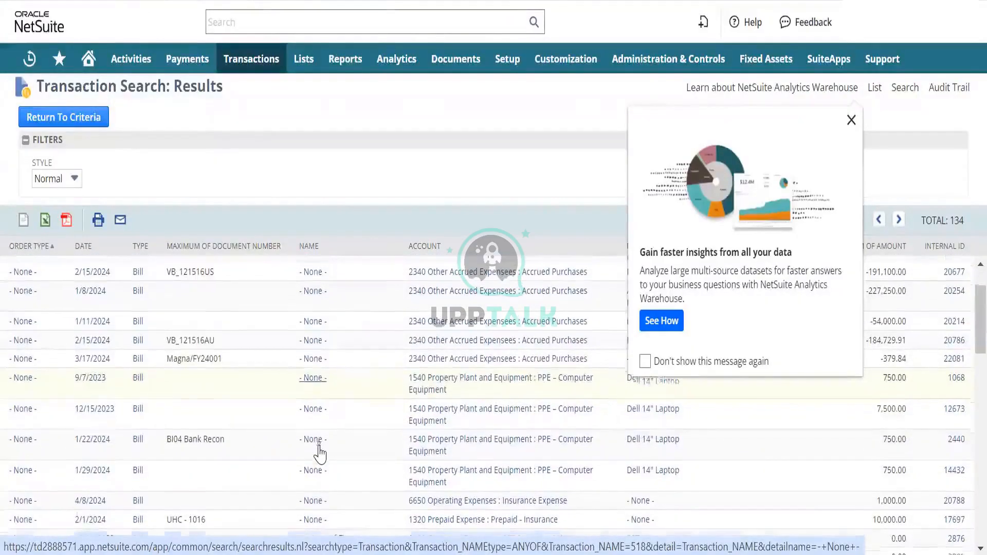
pyautogui.scroll(-1, 320, 453)
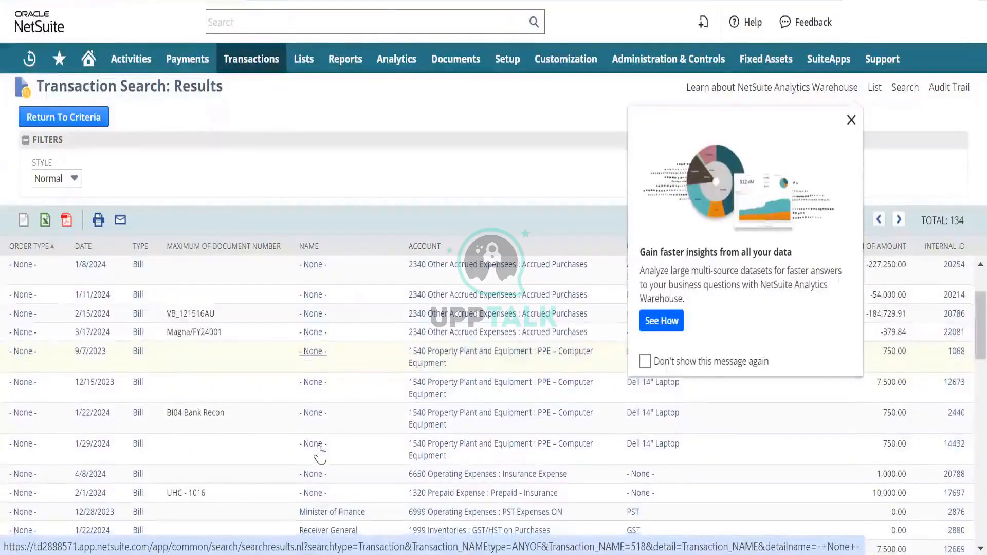
pyautogui.scroll(3, 320, 452)
pyautogui.scroll(-5, 320, 453)
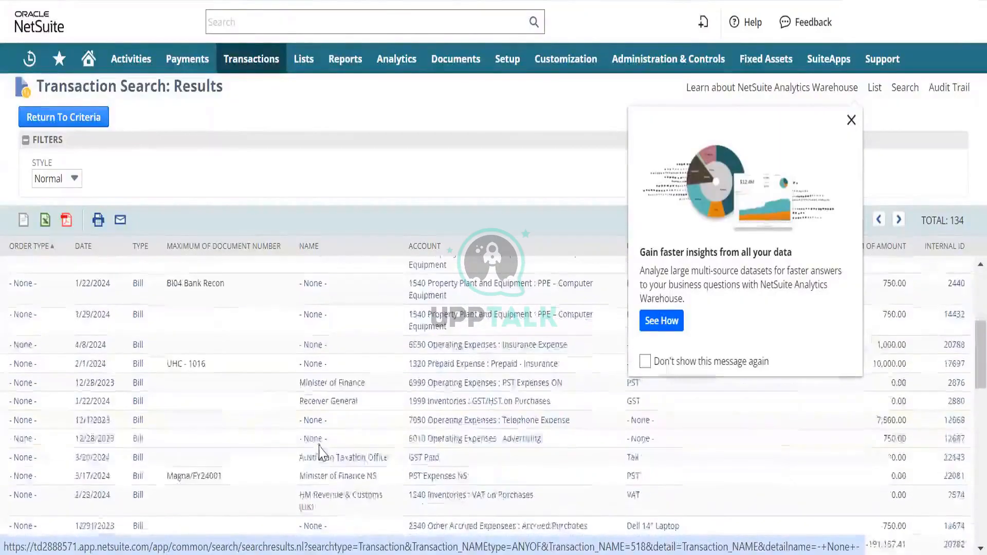
pyautogui.scroll(5, 320, 453)
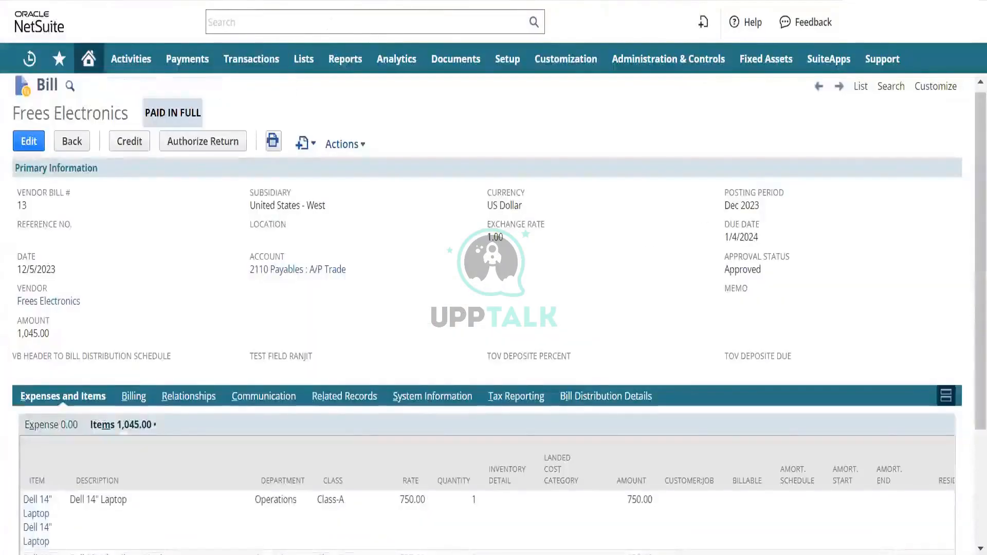
pyautogui.click(324, 1)
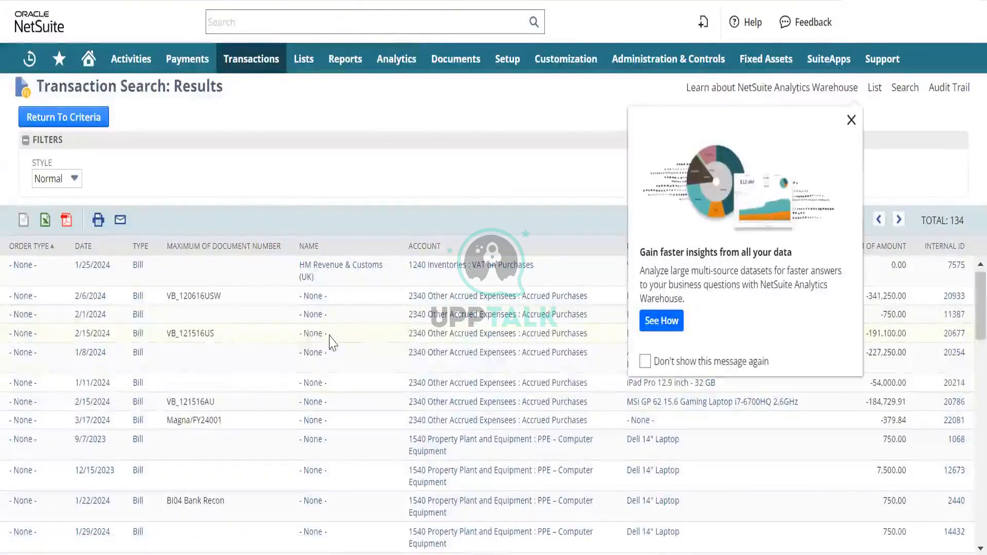
# Step: Look through the previewed results down to the overall total and dismiss the Analytics Warehouse message
pyautogui.scroll(-5, 407, 378)
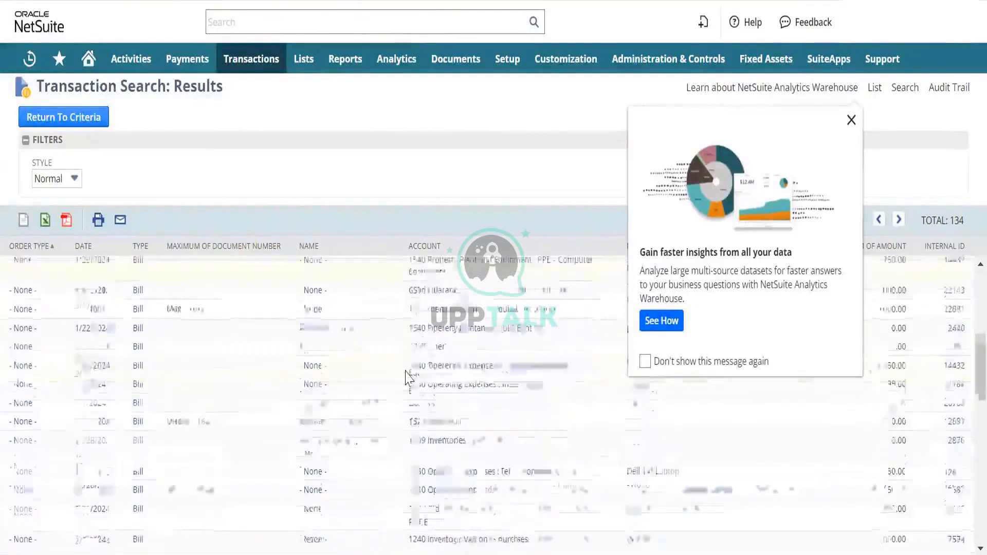
pyautogui.scroll(-5, 406, 378)
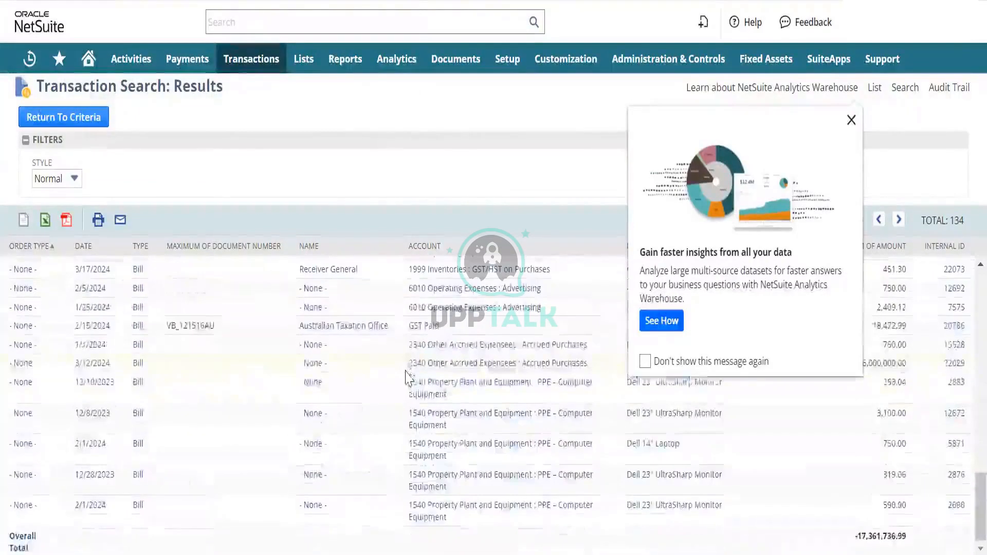
pyautogui.click(851, 120)
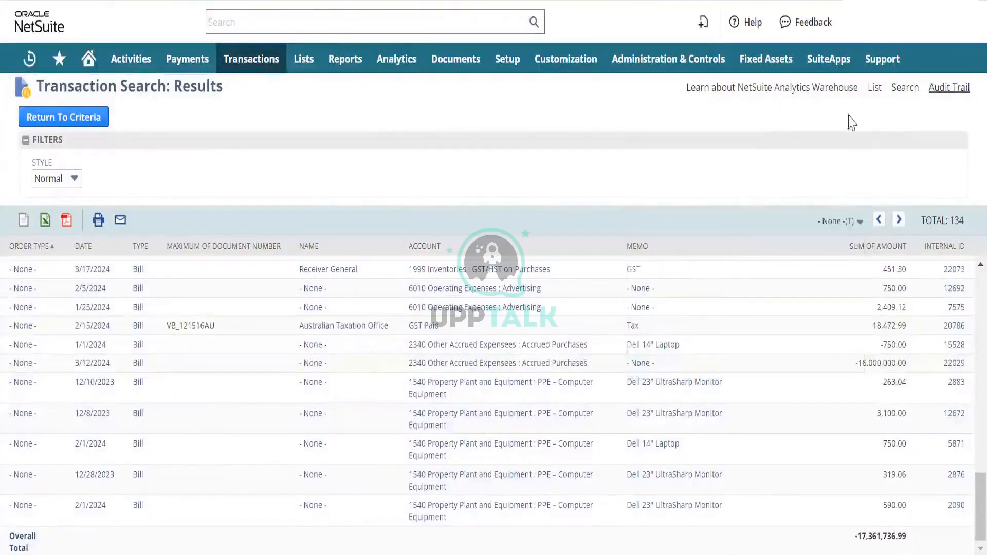
pyautogui.scroll(10, 247, 363)
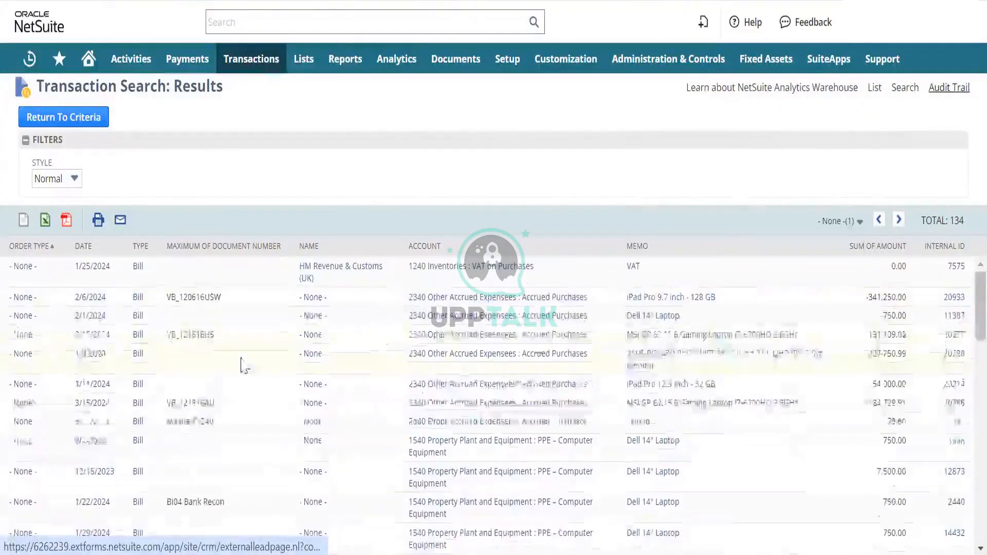
# Step: Find the internal ID 1085 on the search results page
pyautogui.hotkey('ctrl', 'f')
pyautogui.write('108')
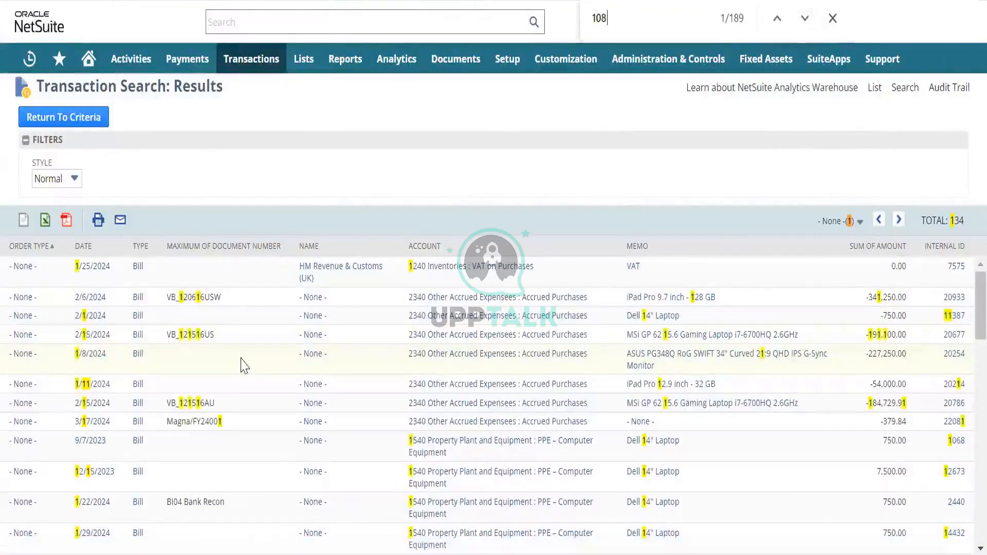
pyautogui.write('5')
pyautogui.press('Return')
pyautogui.press('Return')
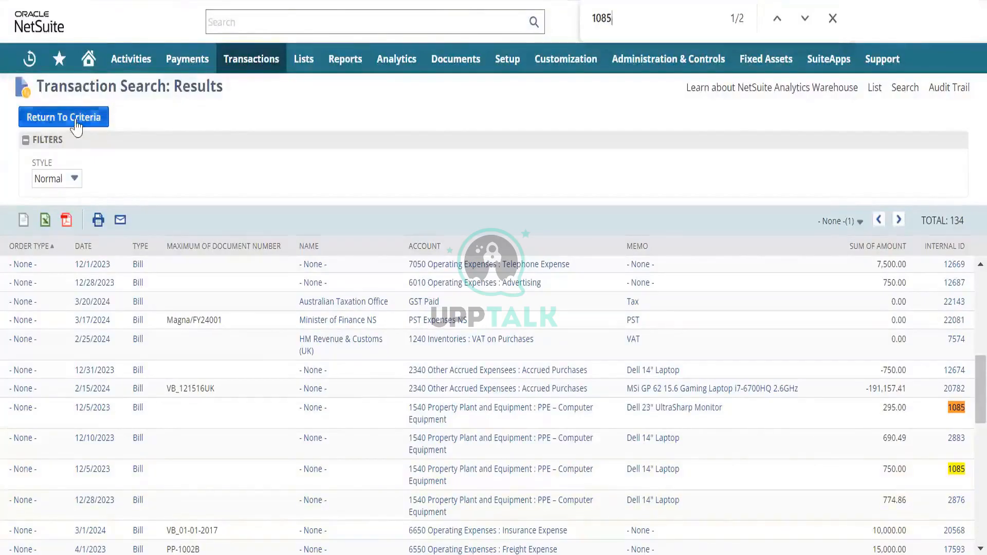
# Step: Close the page find, return to the search criteria and show the result columns with their summary types
pyautogui.press('Escape')
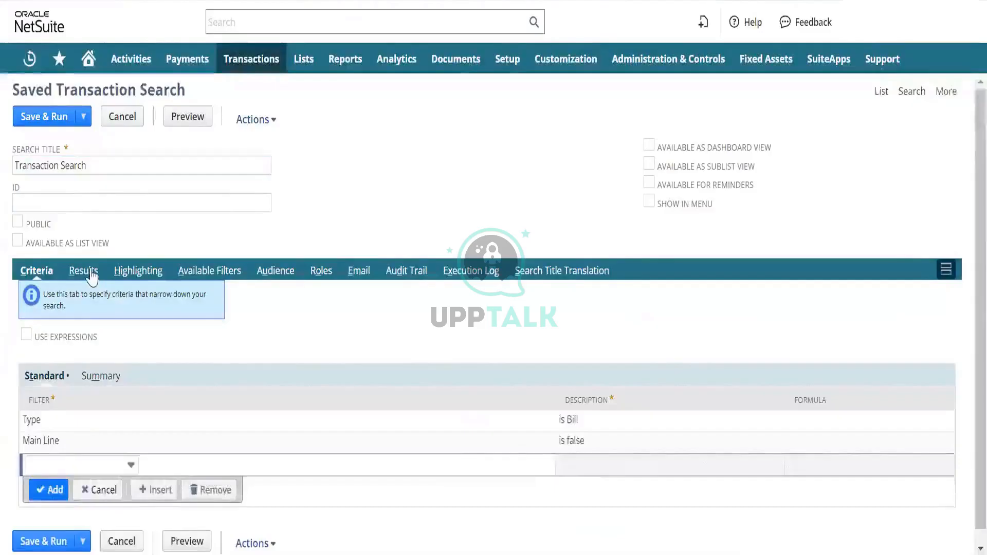
pyautogui.click(83, 271)
pyautogui.scroll(-5, 276, 350)
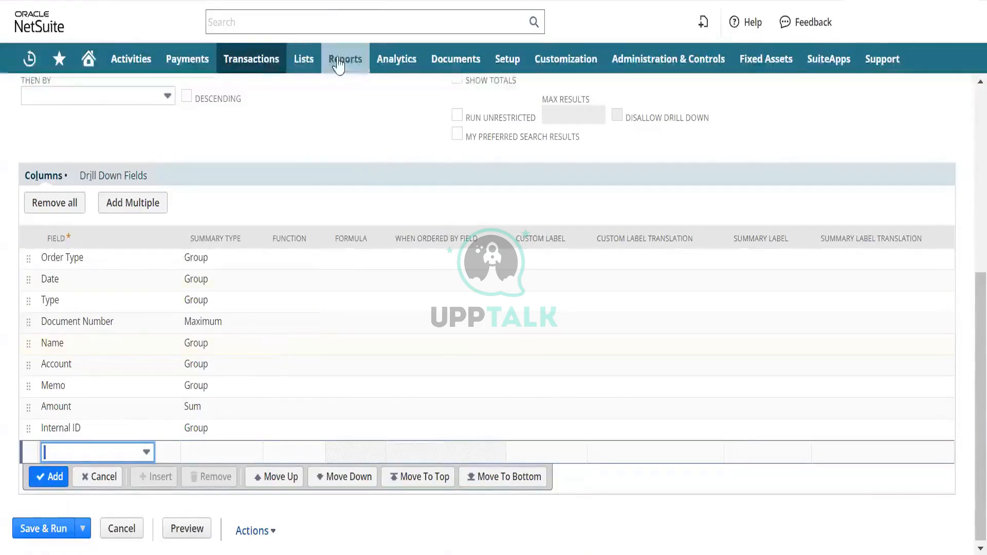
# Step: Open the Trial Balance financial report and refresh it with the view set to Total
pyautogui.moveTo(344, 65)
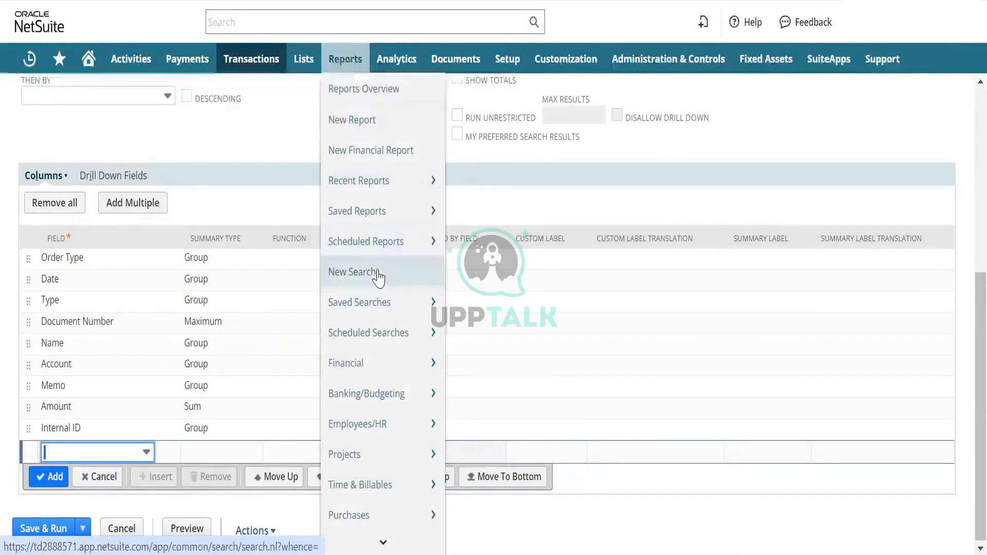
pyautogui.moveTo(383, 391)
pyautogui.moveTo(383, 363)
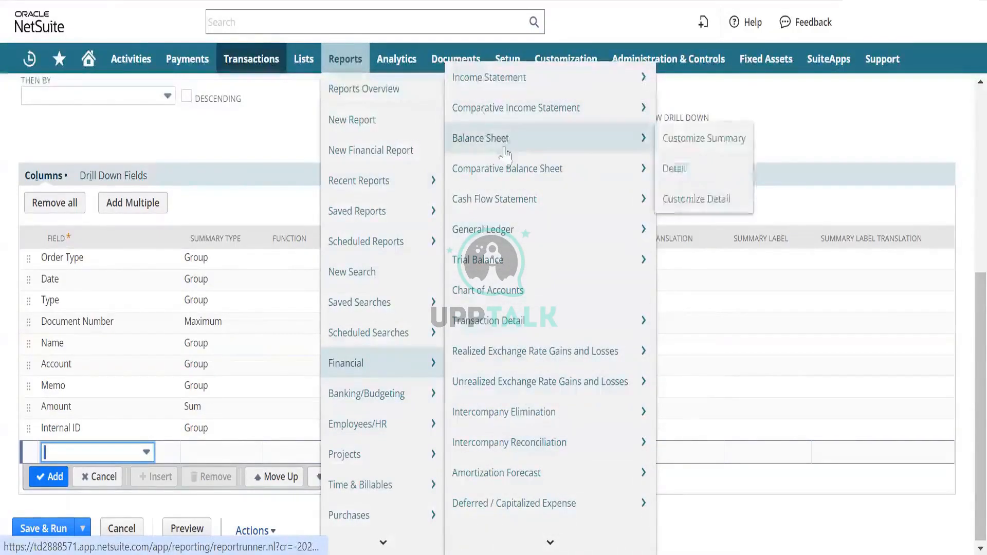
pyautogui.click(527, 263)
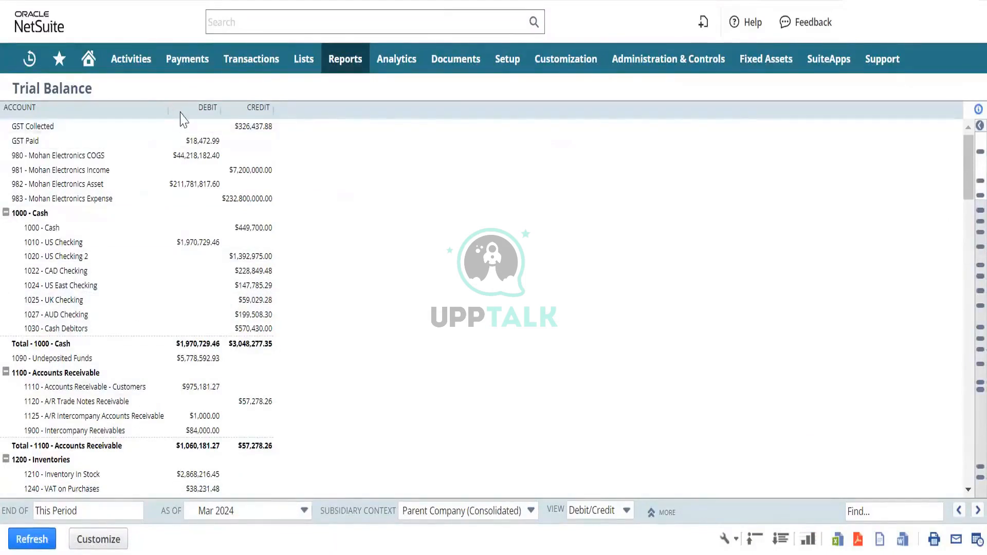
pyautogui.click(625, 510)
pyautogui.rightClick(603, 493)
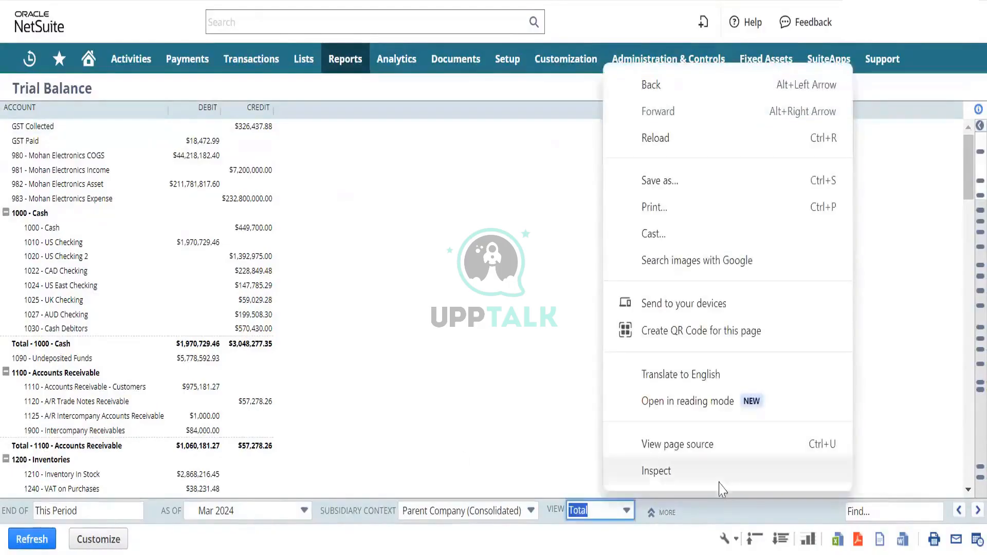
pyautogui.click(32, 540)
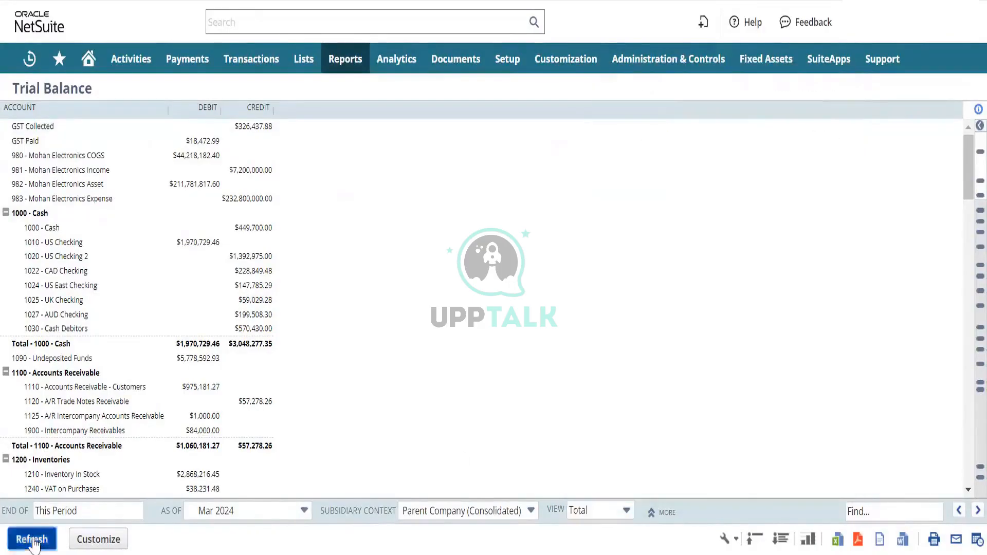
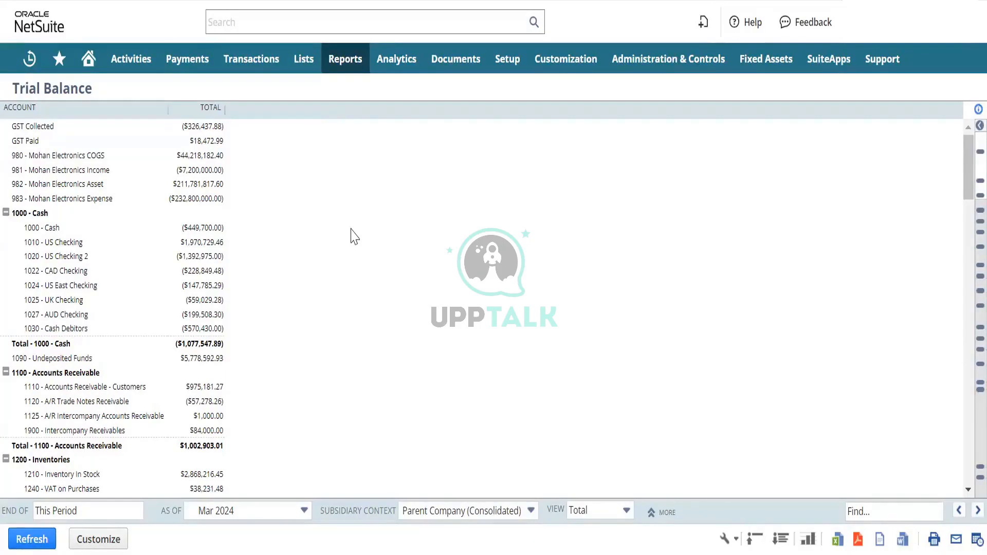
# Step: Open a saved transaction search filtered to bills and show its result columns
pyautogui.click(340, 66)
pyautogui.moveTo(341, 59)
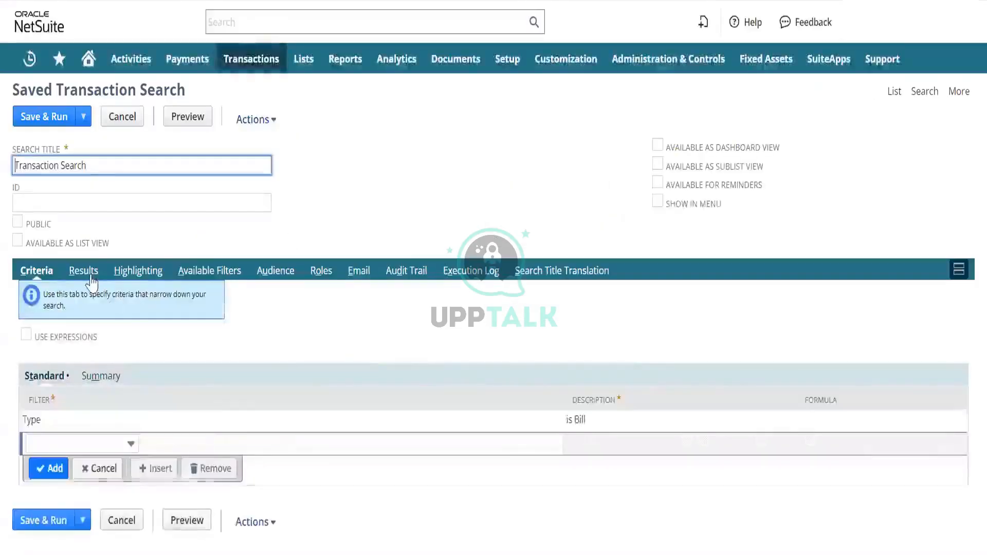
pyautogui.click(83, 271)
pyautogui.scroll(-8, 194, 346)
pyautogui.scroll(1, 216, 327)
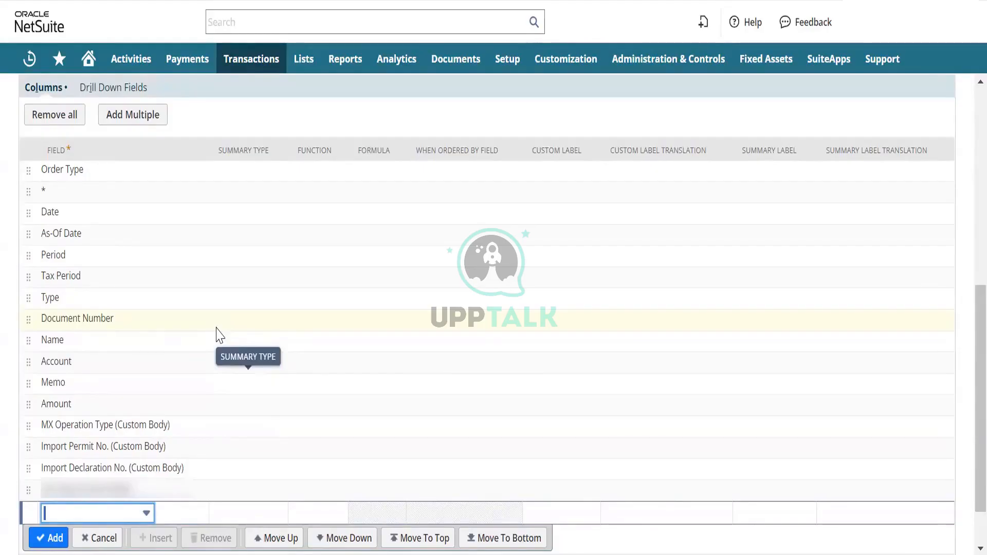
pyautogui.click(114, 513)
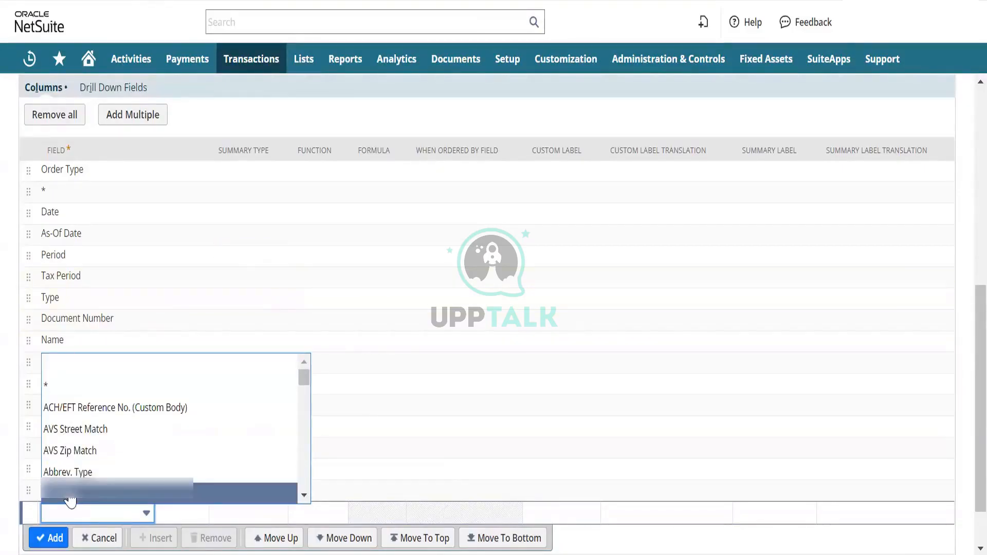
pyautogui.press('f')
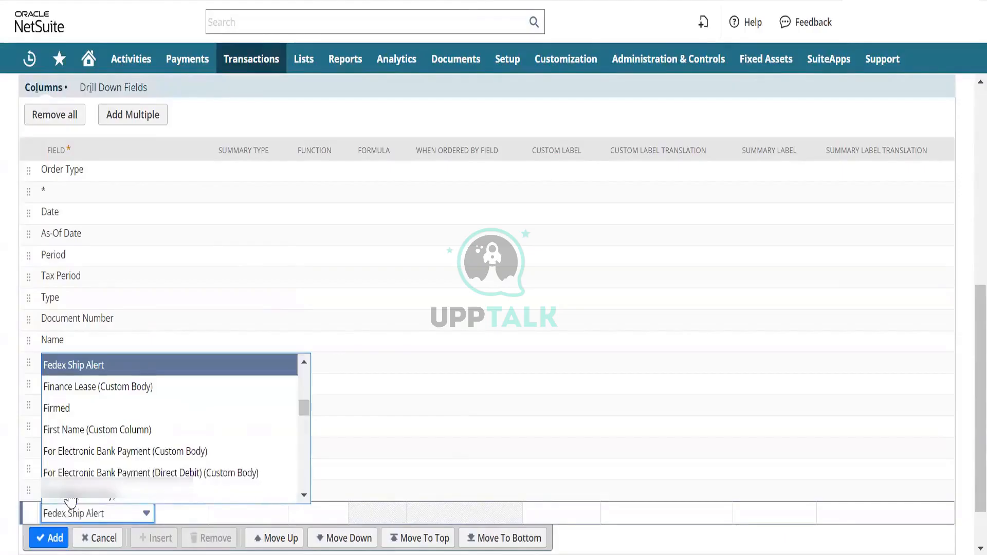
pyautogui.click(103, 536)
pyautogui.scroll(4, 160, 398)
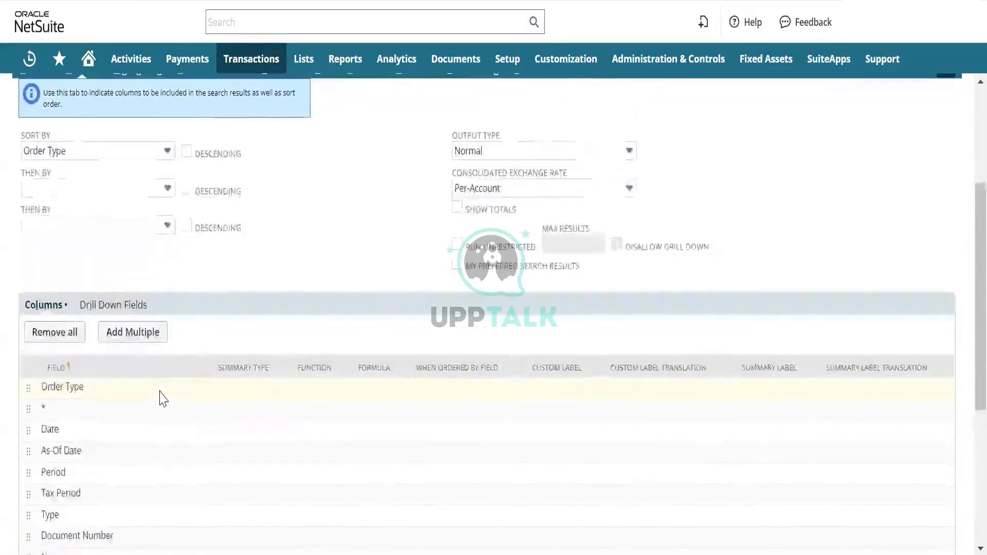
pyautogui.scroll(-5, 160, 394)
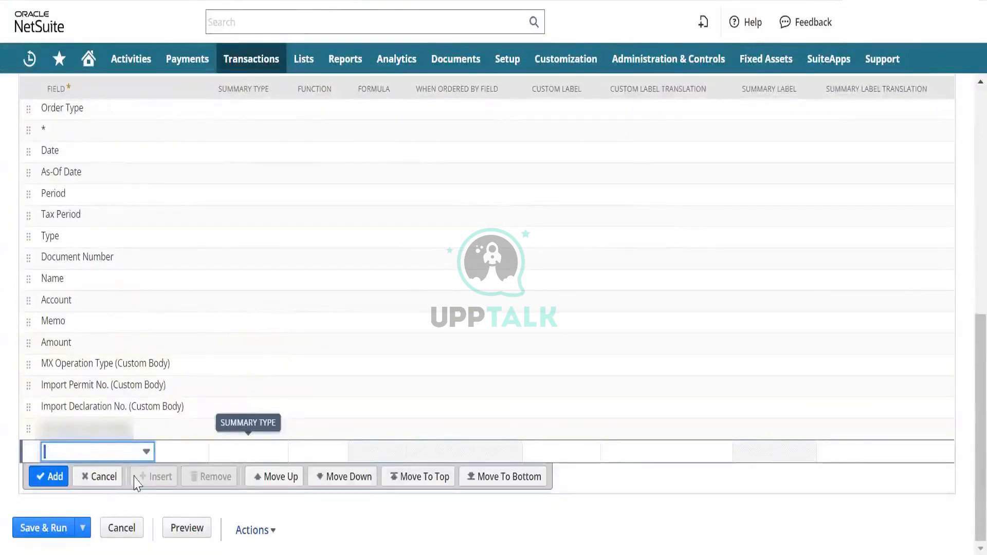
pyautogui.click(319, 456)
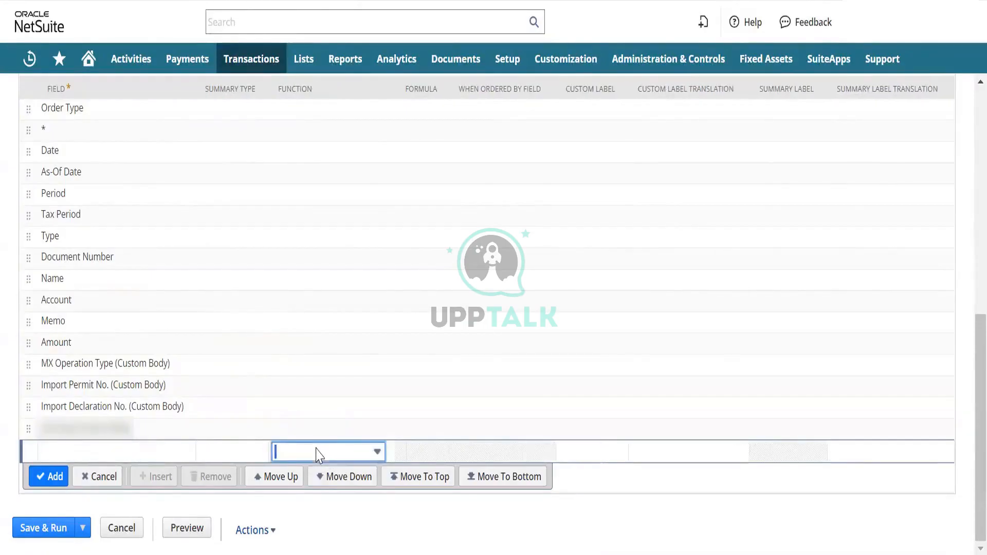
pyautogui.click(315, 453)
pyautogui.click(316, 452)
pyautogui.click(137, 451)
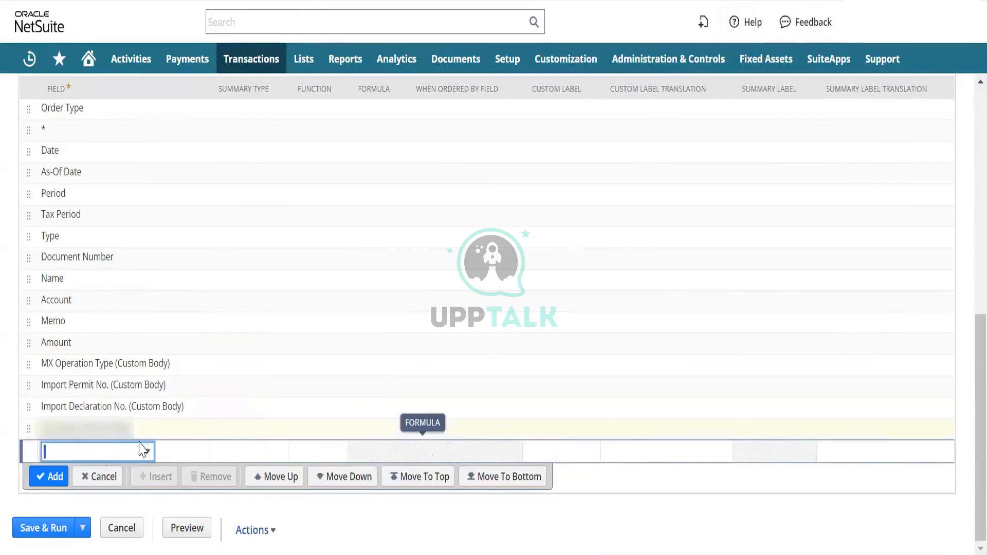
# Step: Find "formula" among the available column fields and choose Formula (Text) for the new result column
pyautogui.click(108, 455)
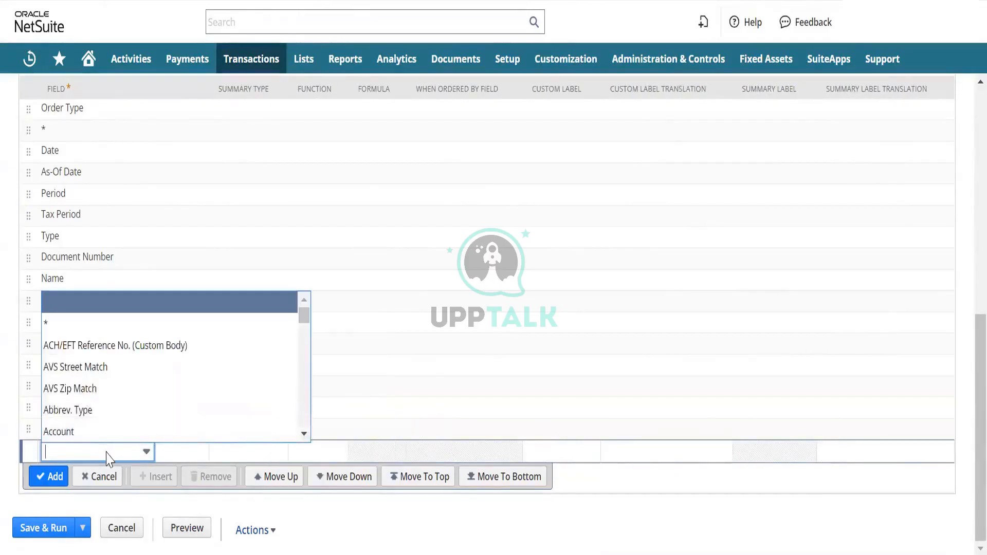
pyautogui.hotkey('ctrl', 'f')
pyautogui.write('fo')
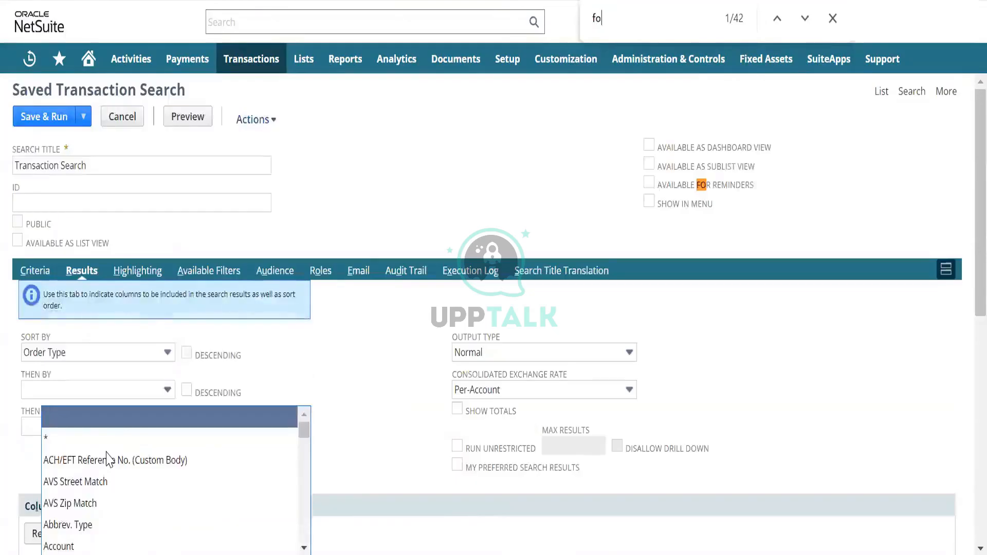
pyautogui.write('rmh')
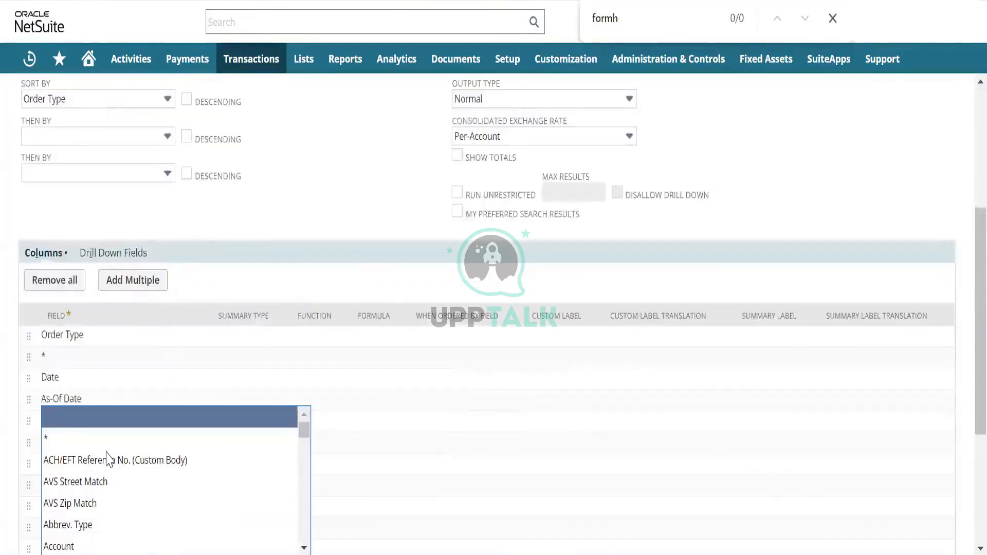
pyautogui.press('BackSpace')
pyautogui.write('ula')
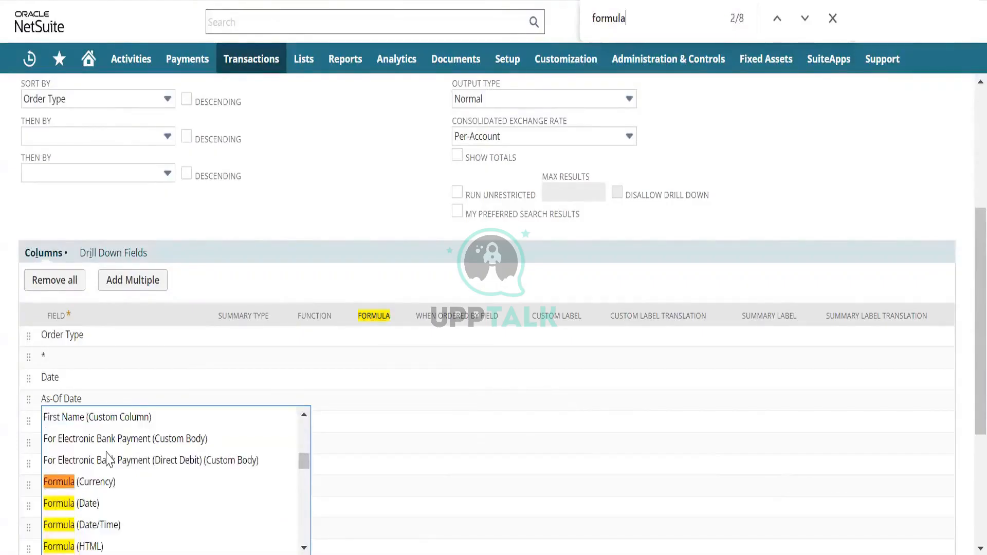
pyautogui.scroll(-3, 83, 489)
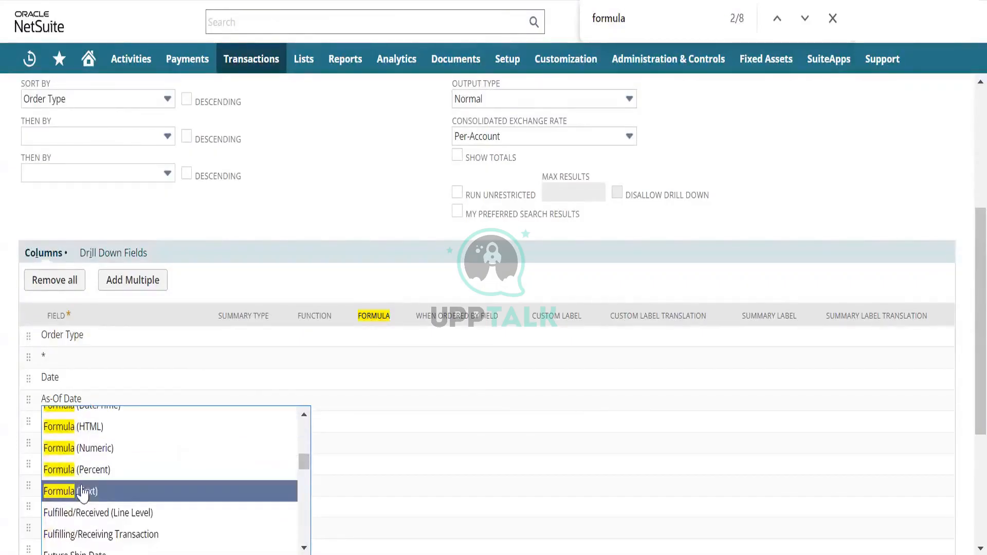
pyautogui.click(82, 491)
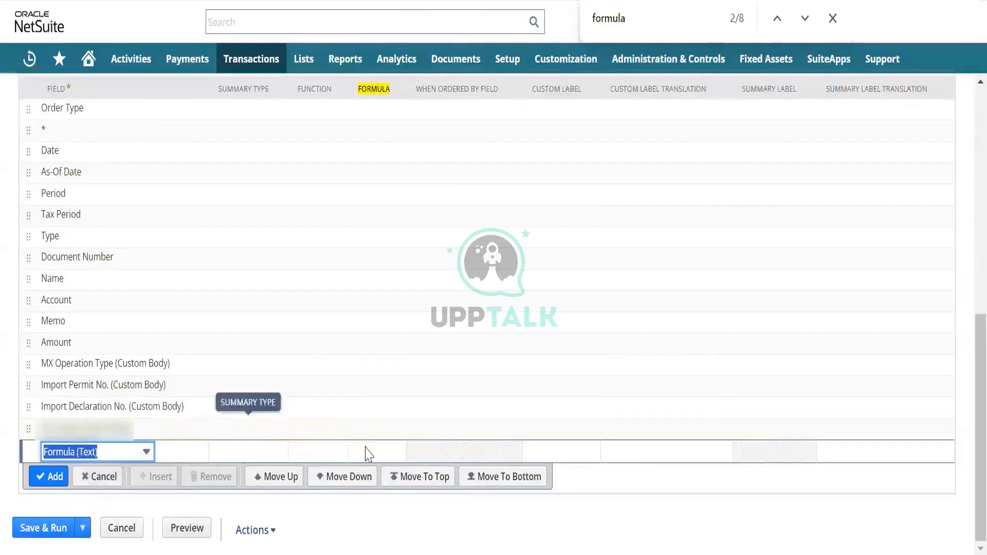
# Step: Open the formula editor for the Formula (Text) column, look through the available functions, and close it without setting a formula
pyautogui.click(366, 448)
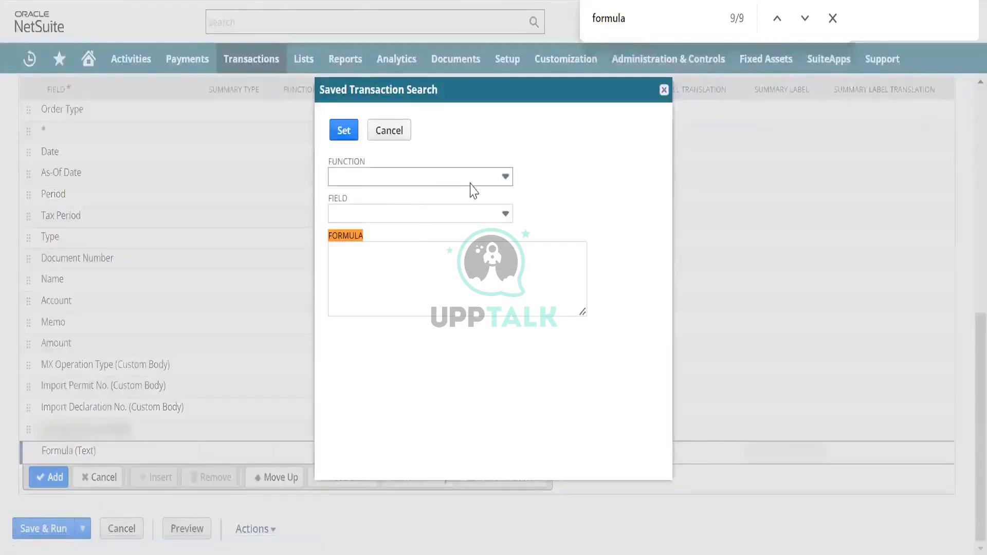
pyautogui.click(474, 177)
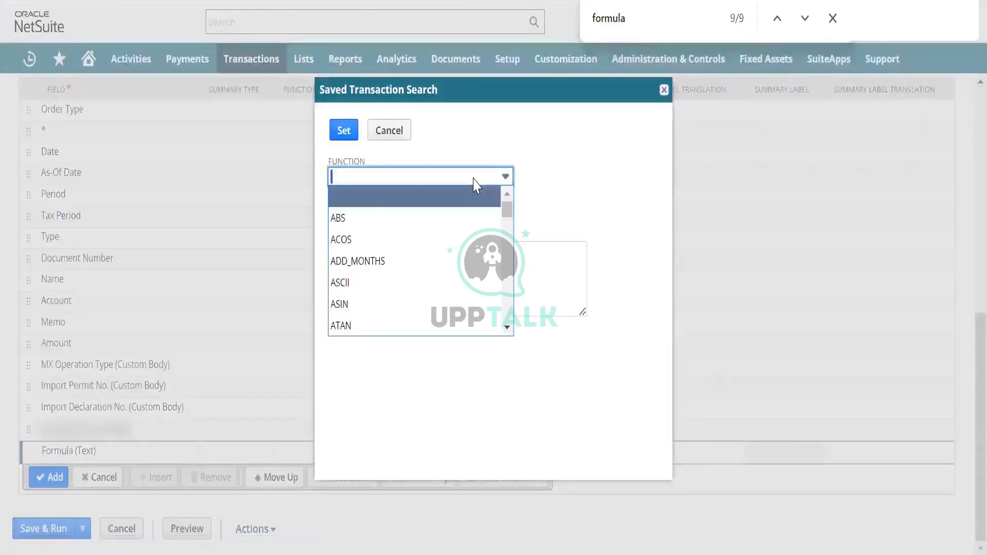
pyautogui.scroll(-3, 419, 282)
pyautogui.scroll(3, 419, 283)
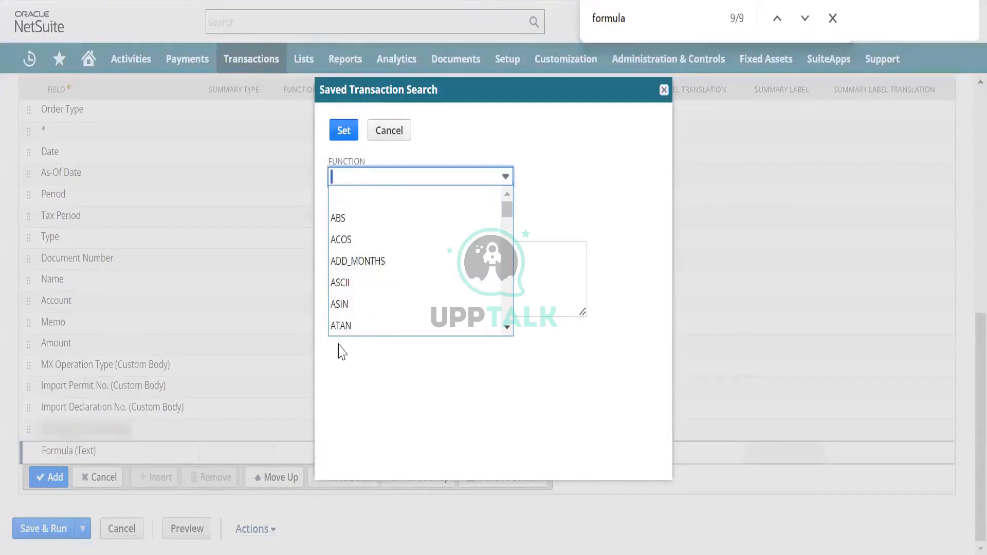
pyautogui.scroll(-10, 393, 268)
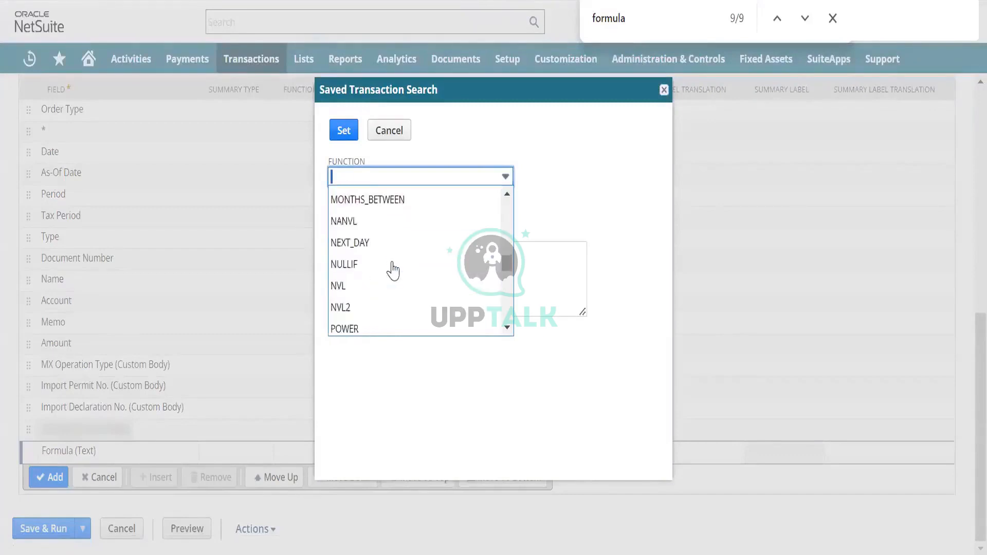
pyautogui.scroll(-8, 393, 269)
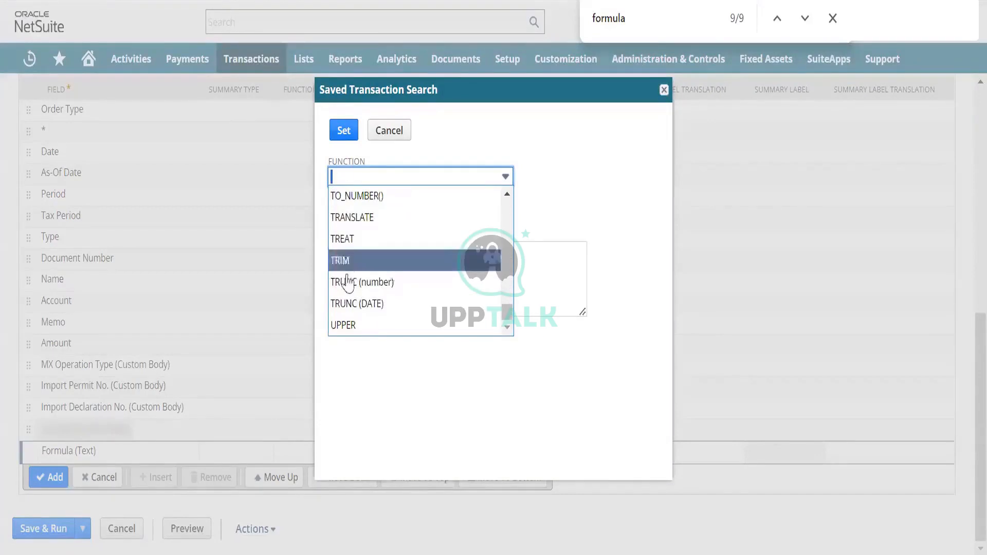
pyautogui.scroll(3, 368, 282)
pyautogui.scroll(10, 368, 281)
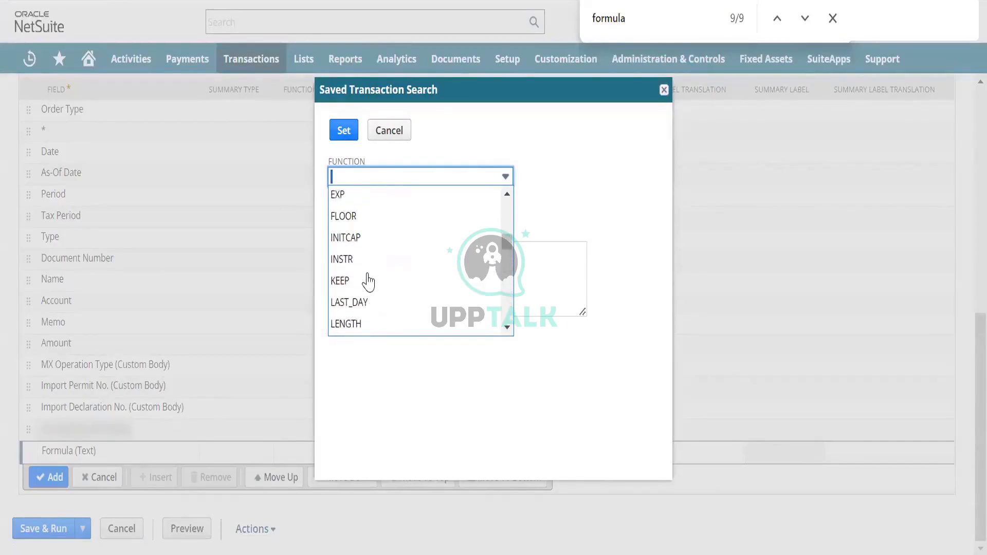
pyautogui.scroll(4, 368, 281)
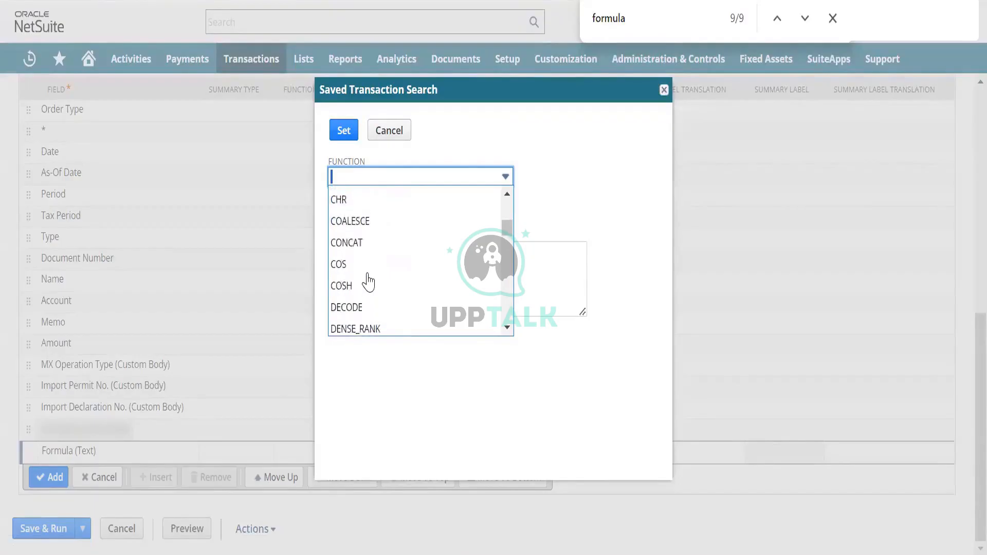
pyautogui.scroll(3, 368, 282)
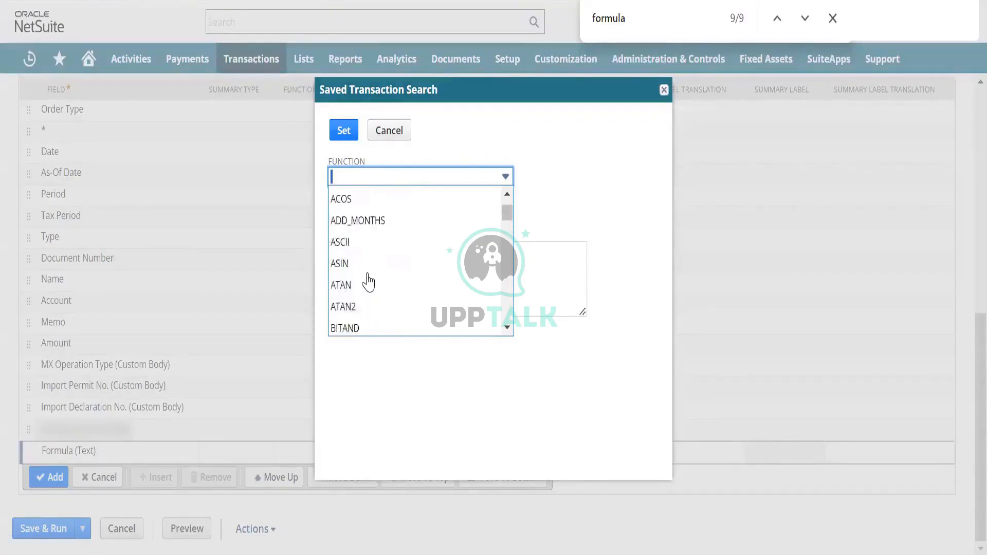
pyautogui.scroll(1, 368, 282)
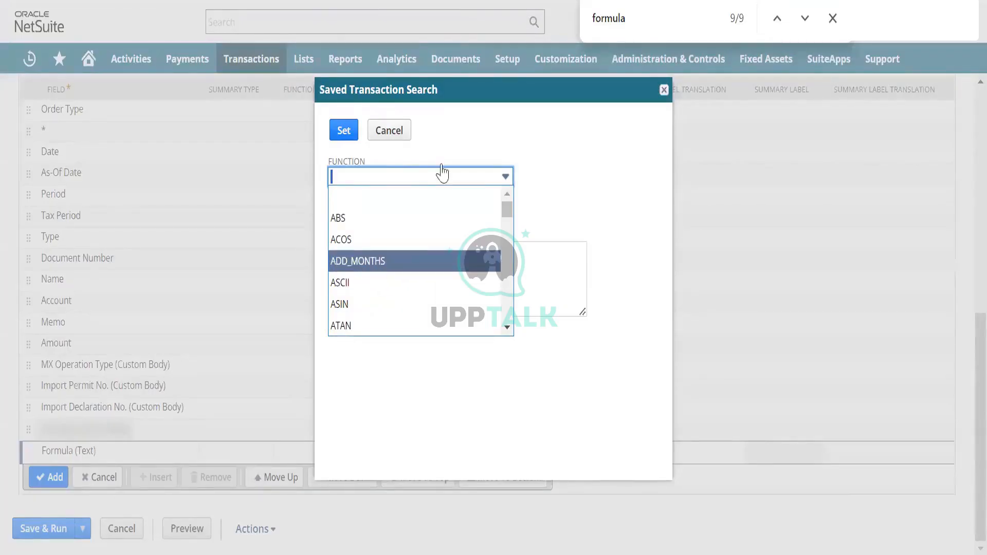
pyautogui.click(664, 90)
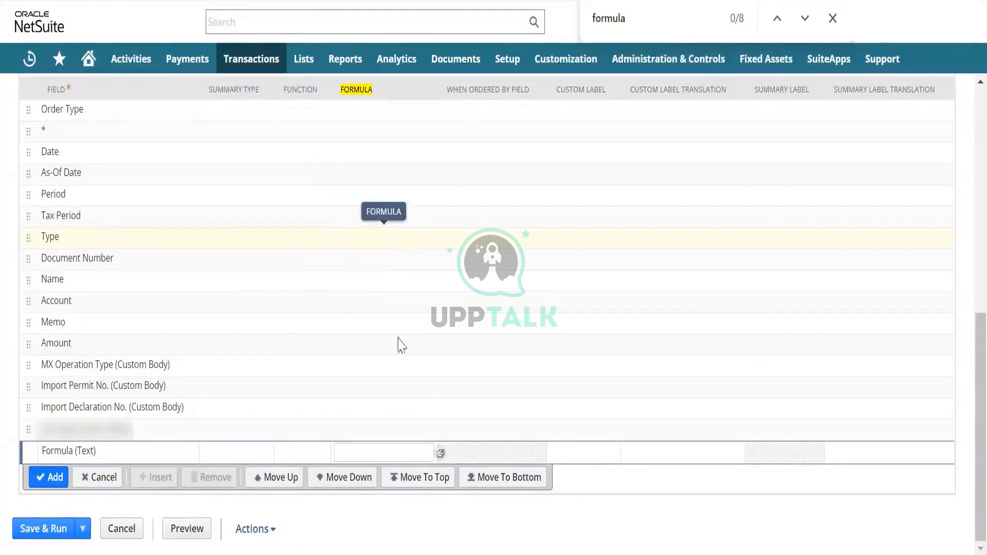
pyautogui.scroll(3, 98, 355)
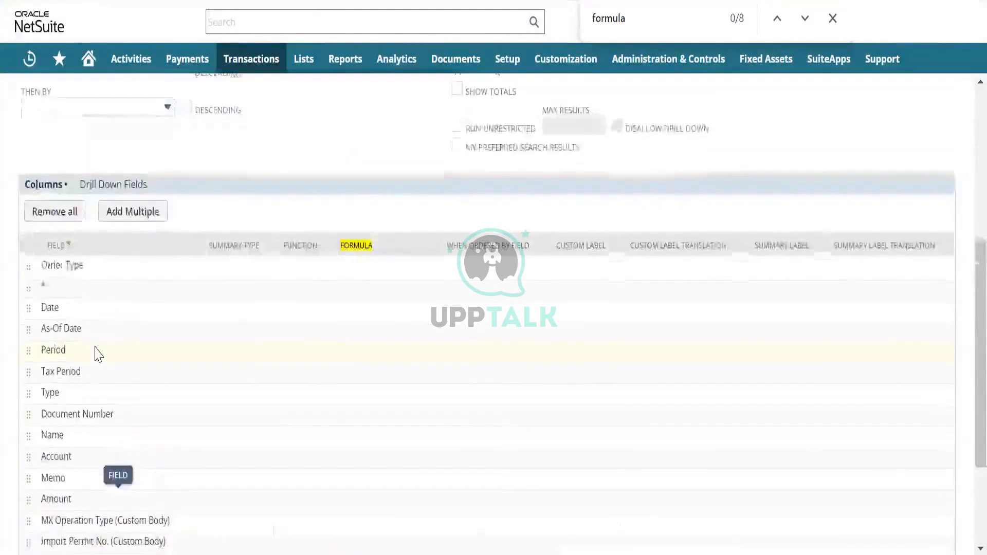
pyautogui.scroll(-3, 98, 354)
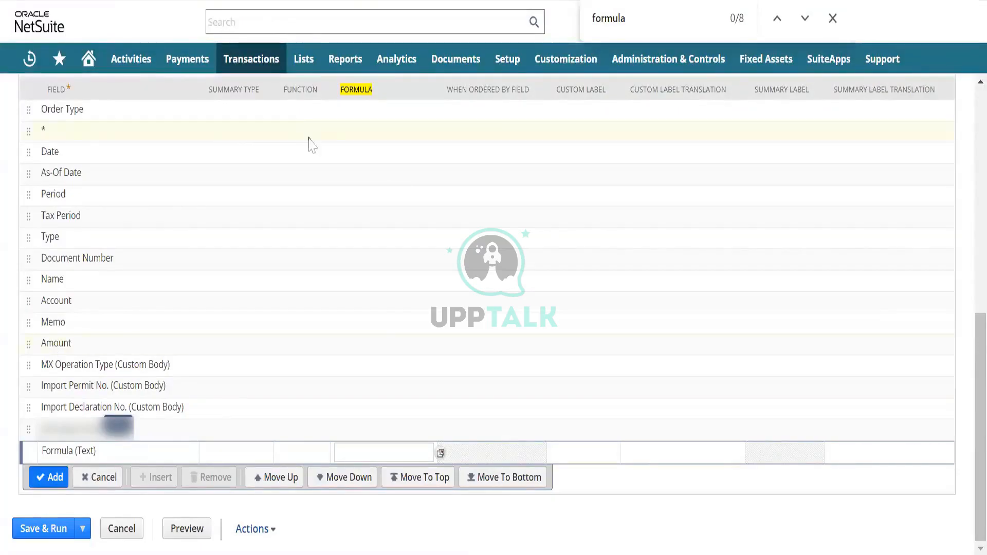
# Step: Open the accounting items list and view the $25 Off Purchase Discount item
pyautogui.moveTo(304, 64)
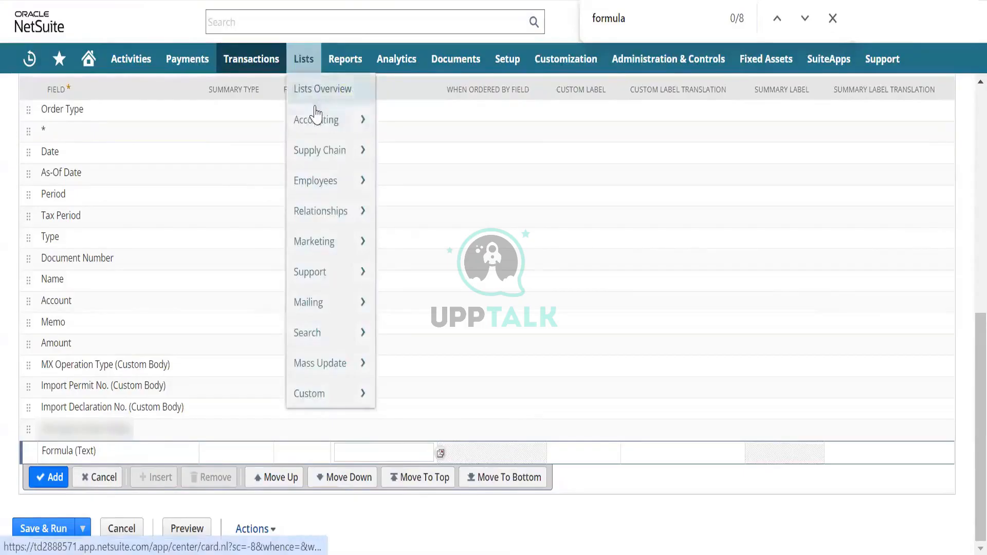
pyautogui.moveTo(317, 118)
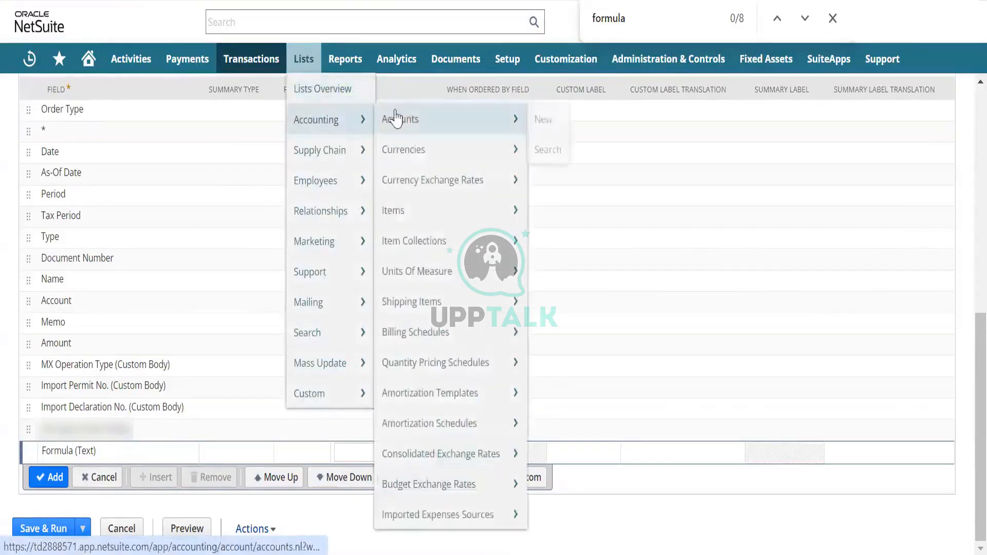
pyautogui.click(441, 222)
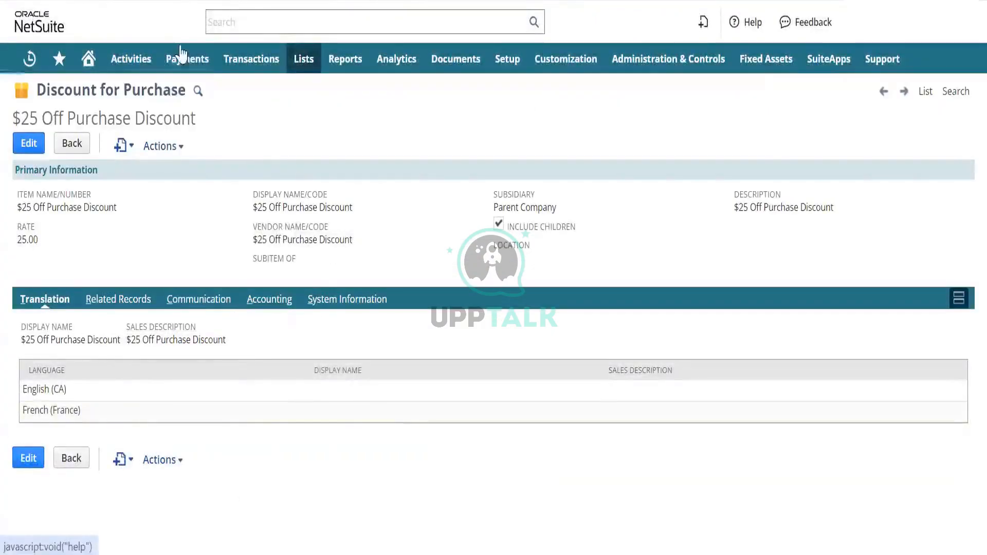
# Step: Return to the accounting items list and look through the listed items
pyautogui.moveTo(304, 59)
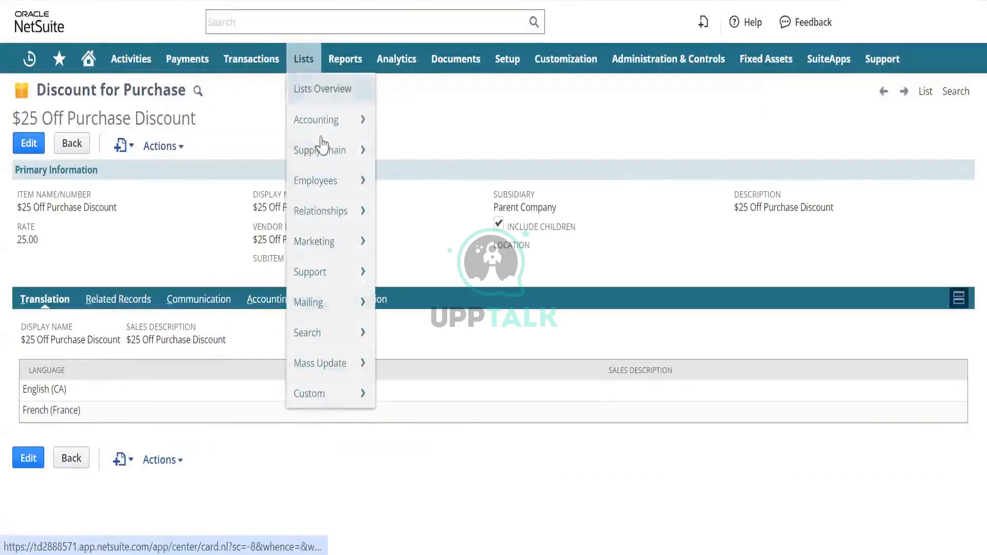
pyautogui.moveTo(334, 119)
pyautogui.moveTo(420, 210)
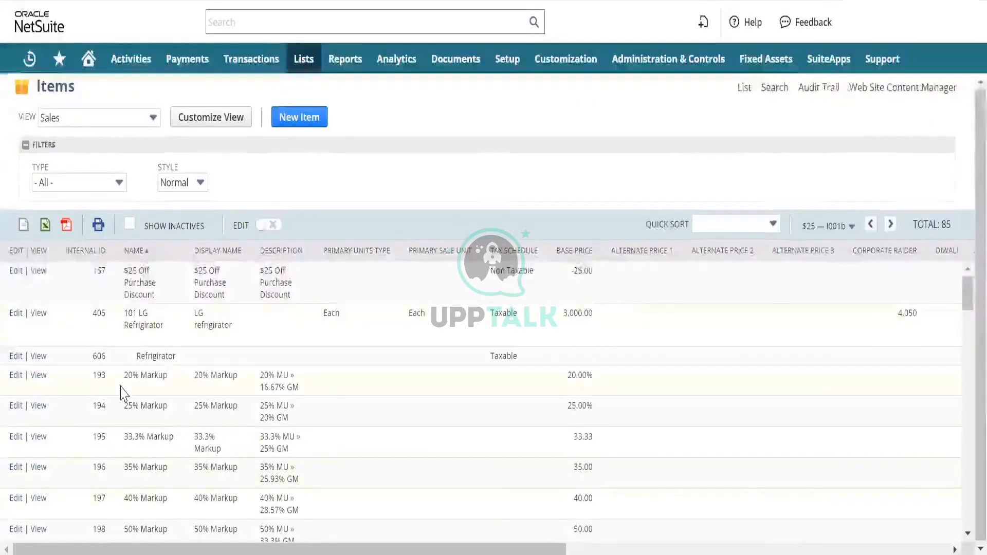
pyautogui.scroll(-3, 124, 393)
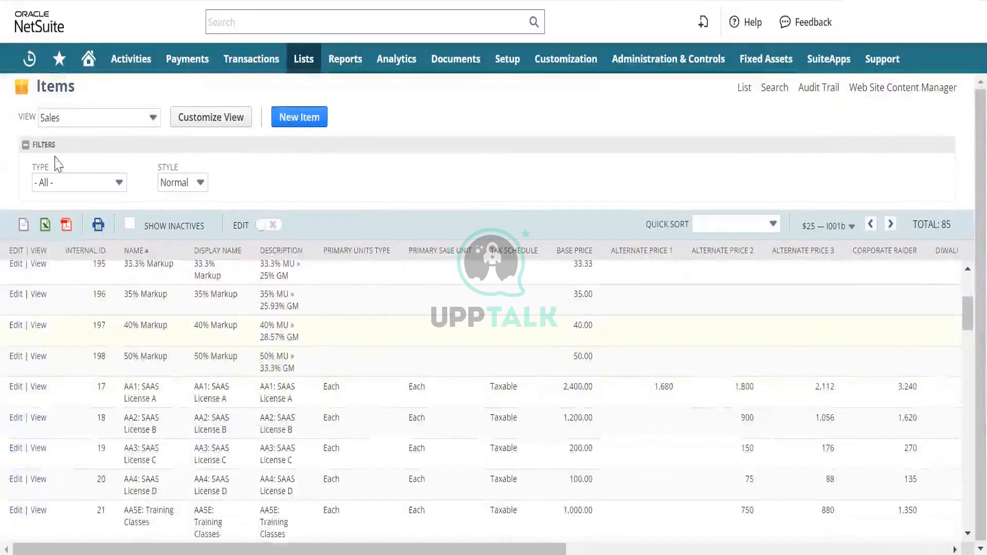
# Step: Filter the items list by type, open the AA5E: Training Classes service item and examine its pricing levels
pyautogui.click(105, 184)
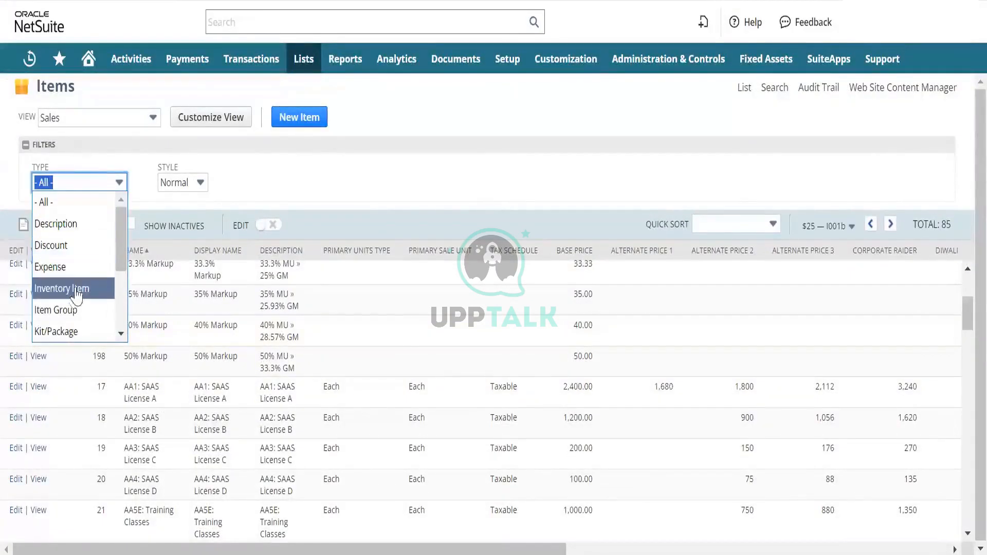
pyautogui.scroll(-3, 66, 301)
pyautogui.click(72, 312)
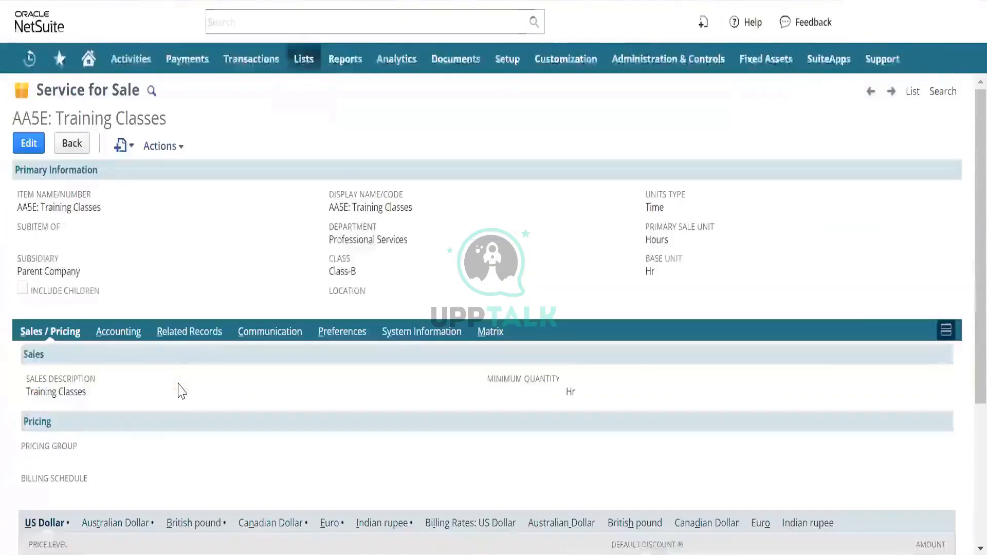
pyautogui.scroll(-4, 179, 390)
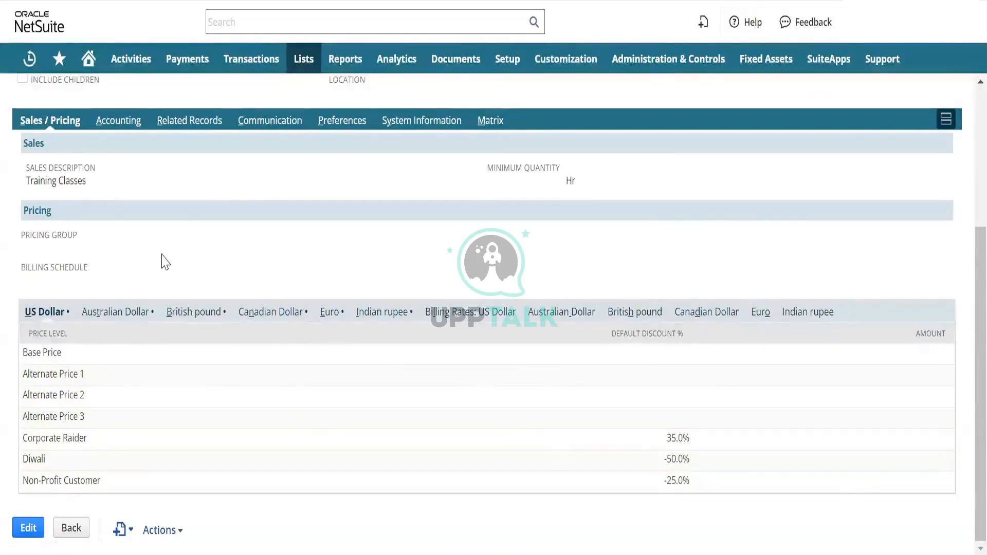
# Step: Open the AA5E: Training Classes item for editing and go to its US Dollar price levels
pyautogui.scroll(2, 163, 261)
pyautogui.scroll(3, 163, 261)
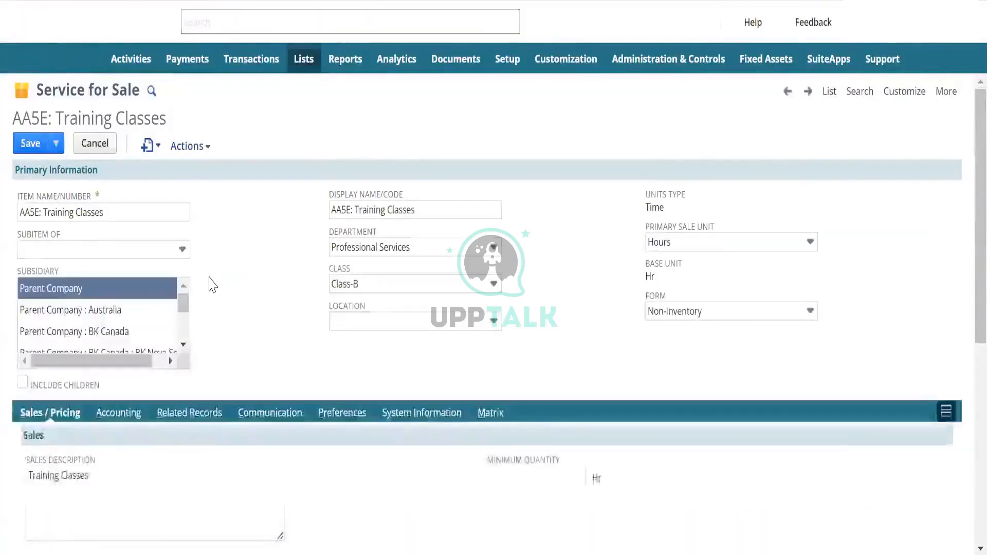
pyautogui.scroll(-7, 211, 283)
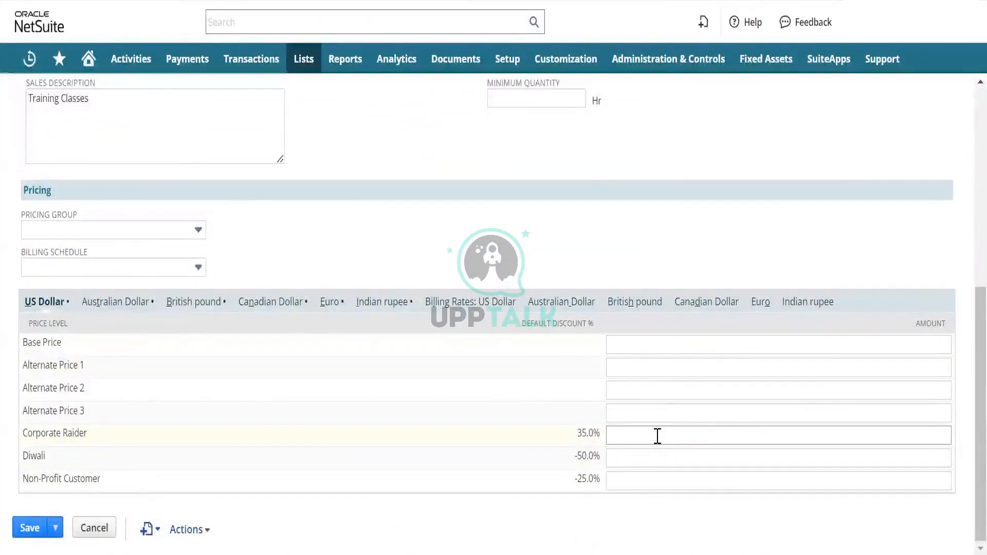
# Step: Enter US Dollar amounts of 100 for Alternate Price 1, 200 for Alternate Price 2 and 300 for Alternate Price 3
pyautogui.click(797, 371)
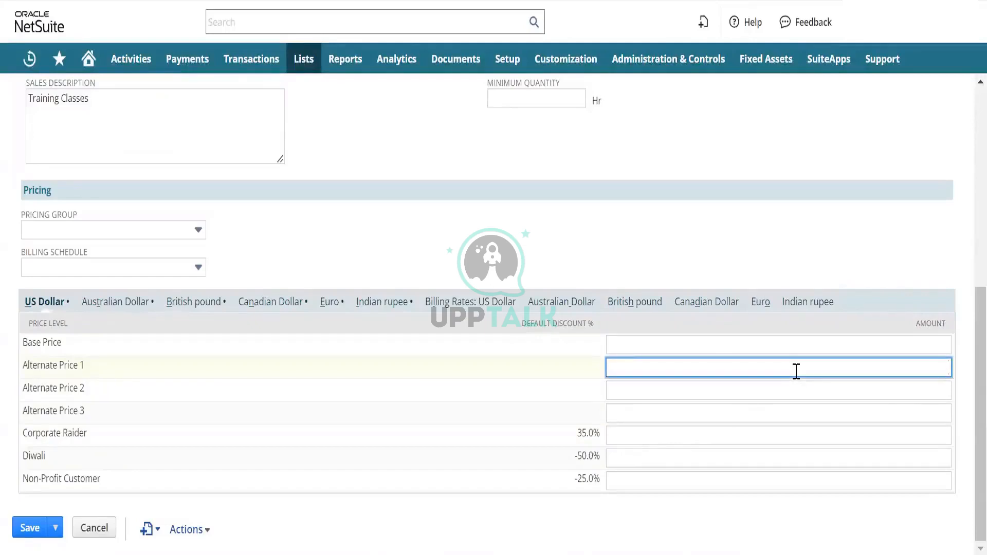
pyautogui.write('100')
pyautogui.press('Tab')
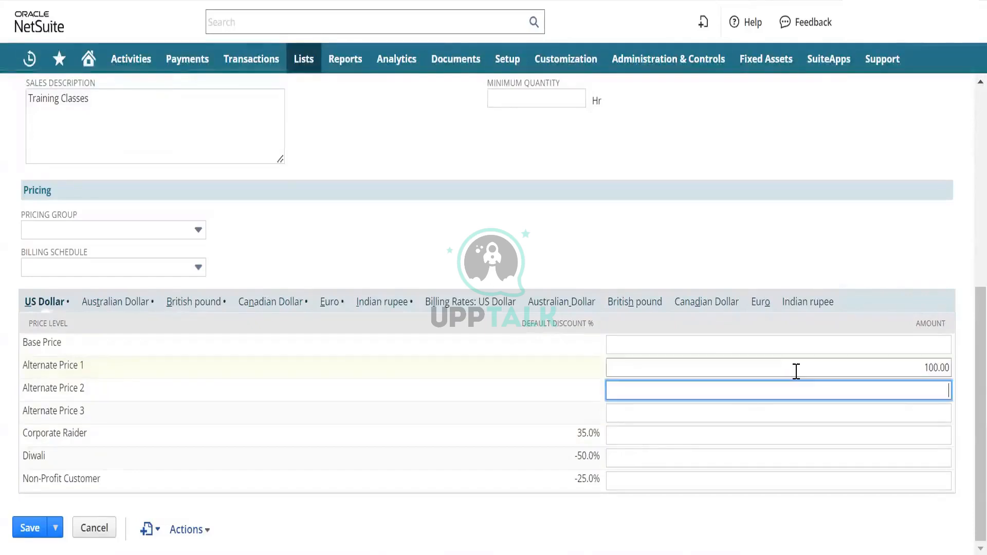
pyautogui.write('200')
pyautogui.press('Tab')
pyautogui.write('3')
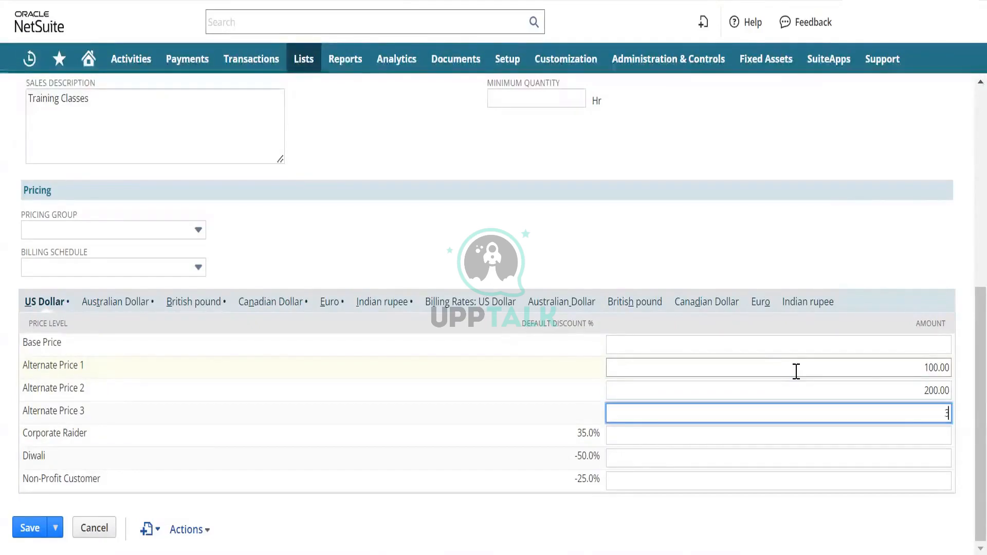
pyautogui.write('00')
pyautogui.press('Tab')
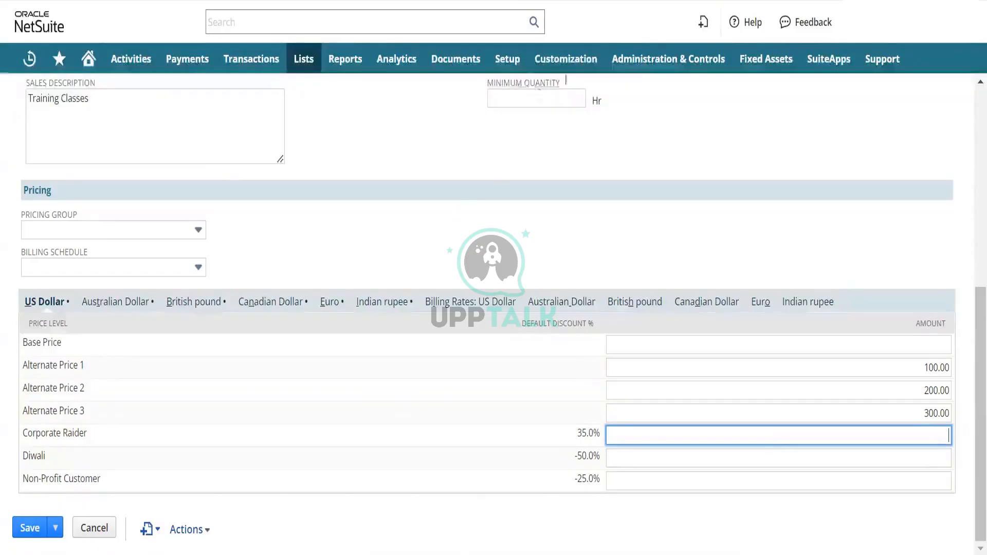
# Step: Open the Accounting Lists setup page in a separate browser tab
pyautogui.moveTo(309, 64)
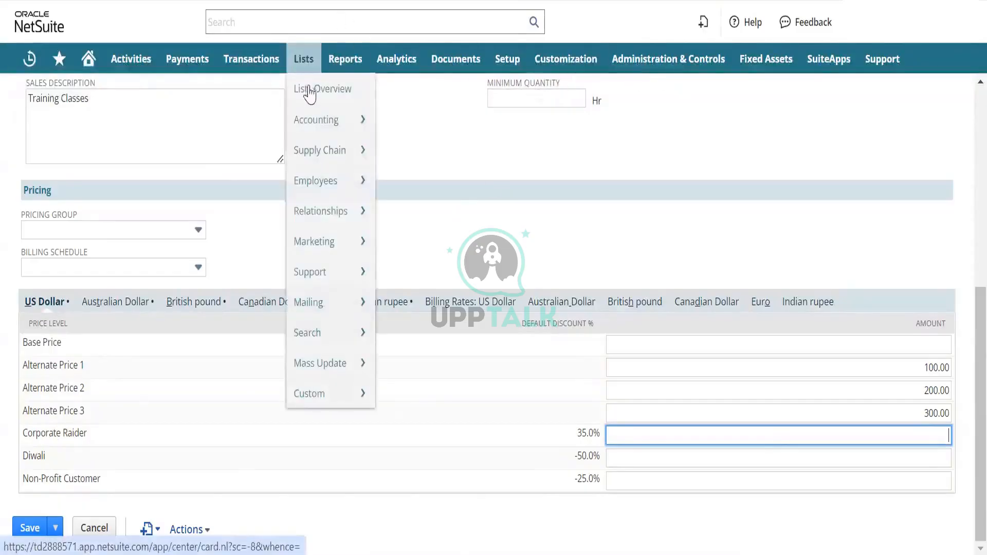
pyautogui.moveTo(329, 121)
pyautogui.moveTo(441, 192)
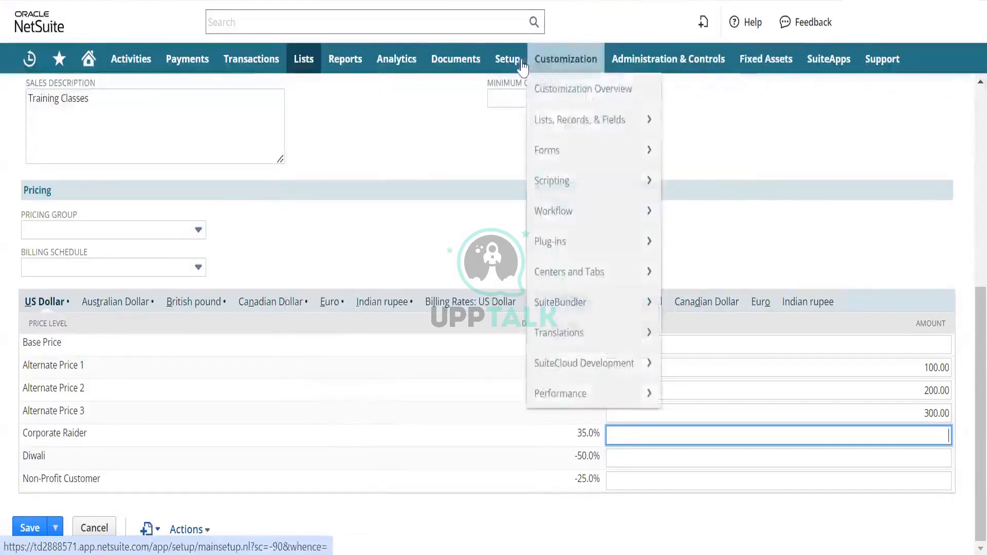
pyautogui.moveTo(508, 61)
pyautogui.moveTo(537, 149)
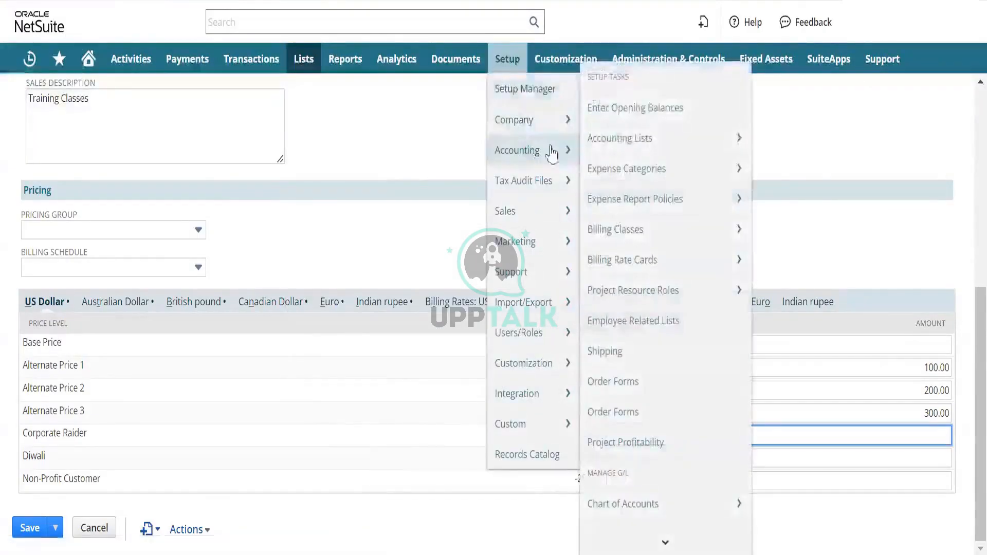
pyautogui.rightClick(626, 138)
pyautogui.click(667, 157)
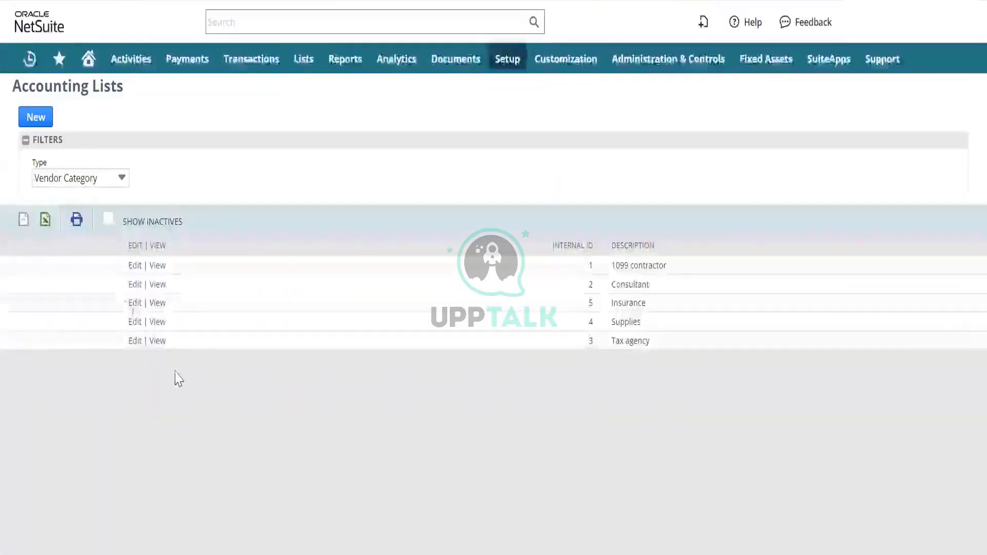
# Step: Search the accounting list types for "pr", and open and cancel a new vendor category form
pyautogui.click(79, 181)
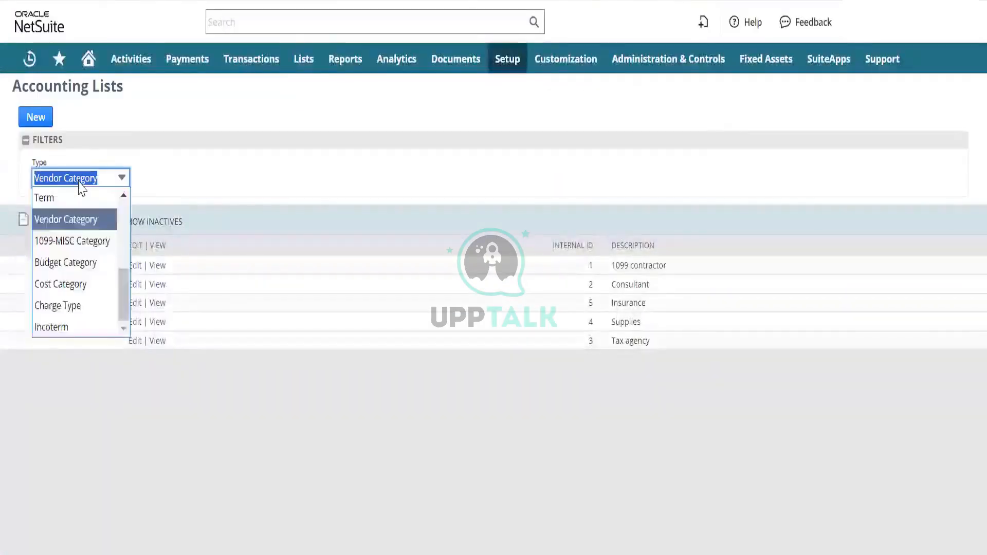
pyautogui.hotkey('ctrl', 'f')
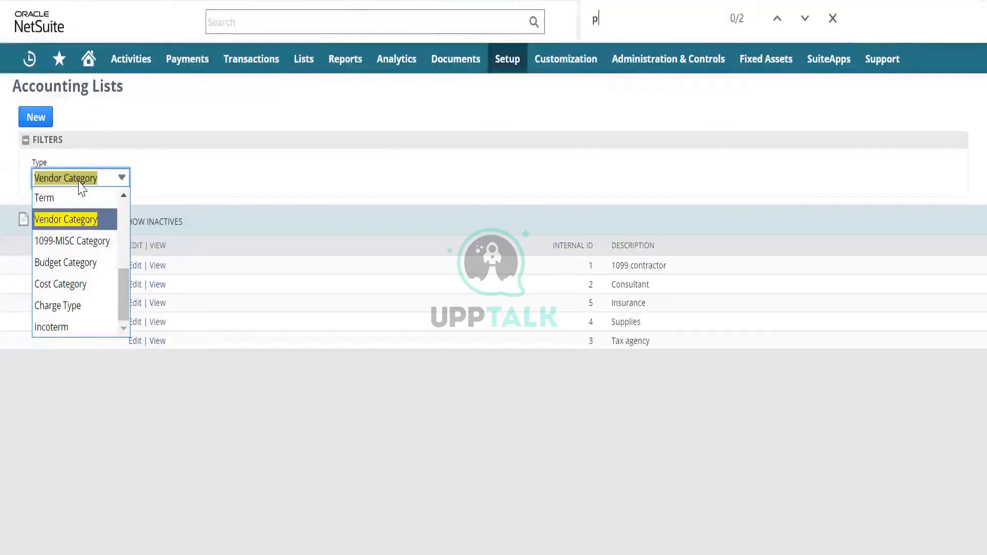
pyautogui.write('pr')
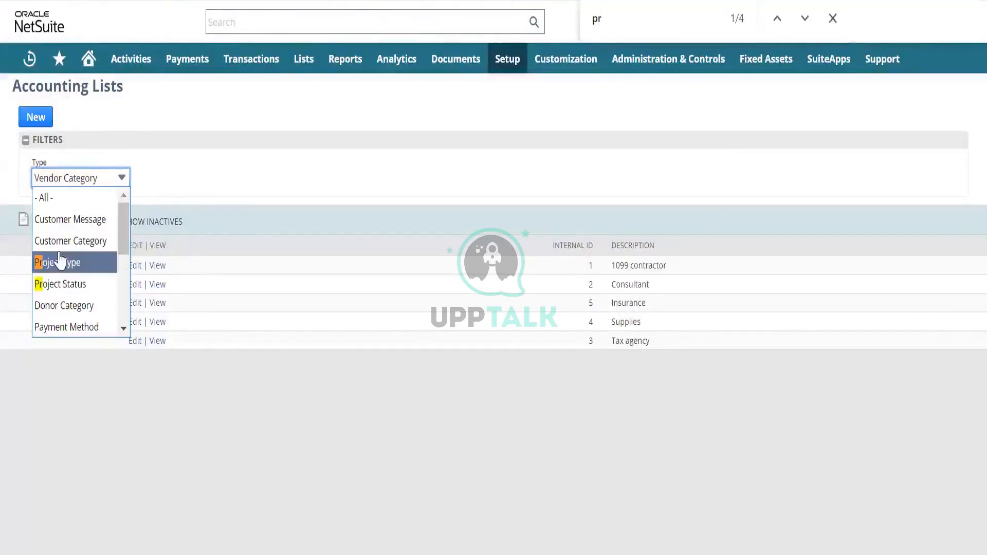
pyautogui.scroll(-3, 59, 260)
pyautogui.scroll(5, 59, 260)
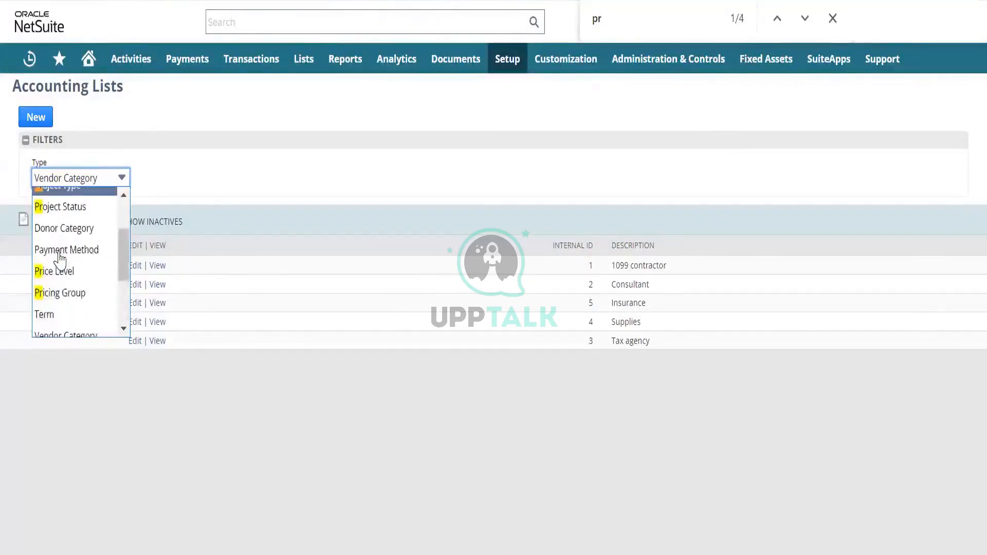
pyautogui.click(35, 118)
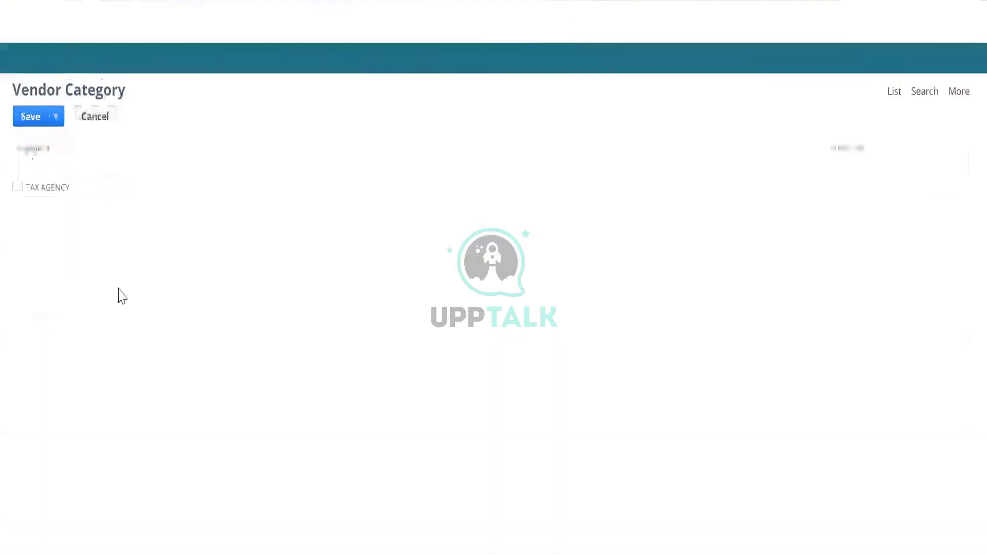
pyautogui.click(93, 122)
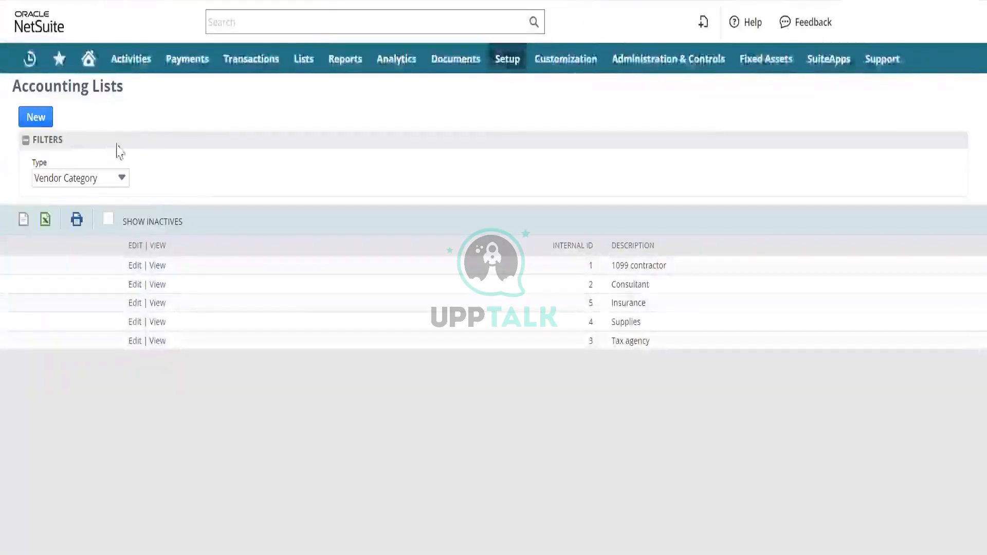
# Step: Filter the accounting lists to all types and create a new price level named Overhead
pyautogui.click(99, 188)
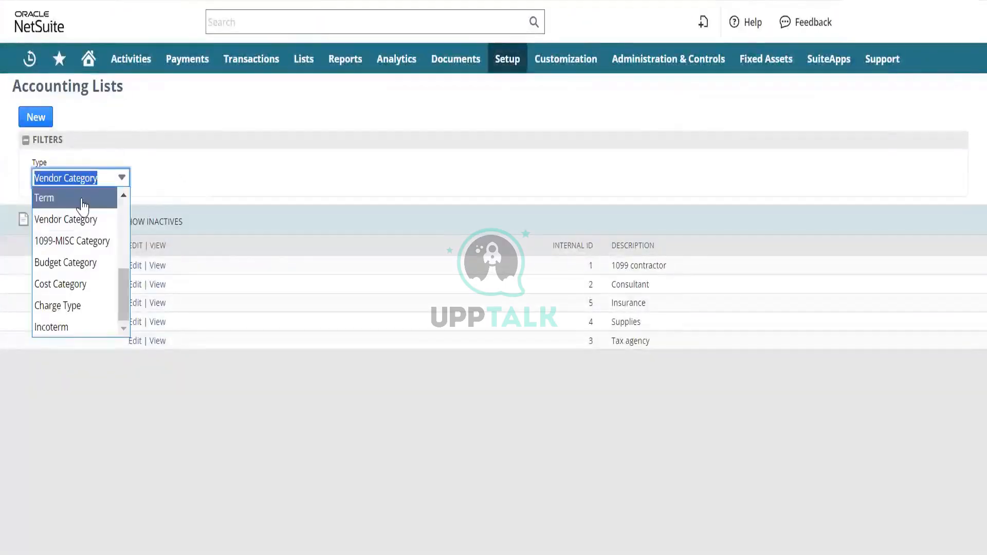
pyautogui.scroll(5, 82, 203)
pyautogui.click(82, 200)
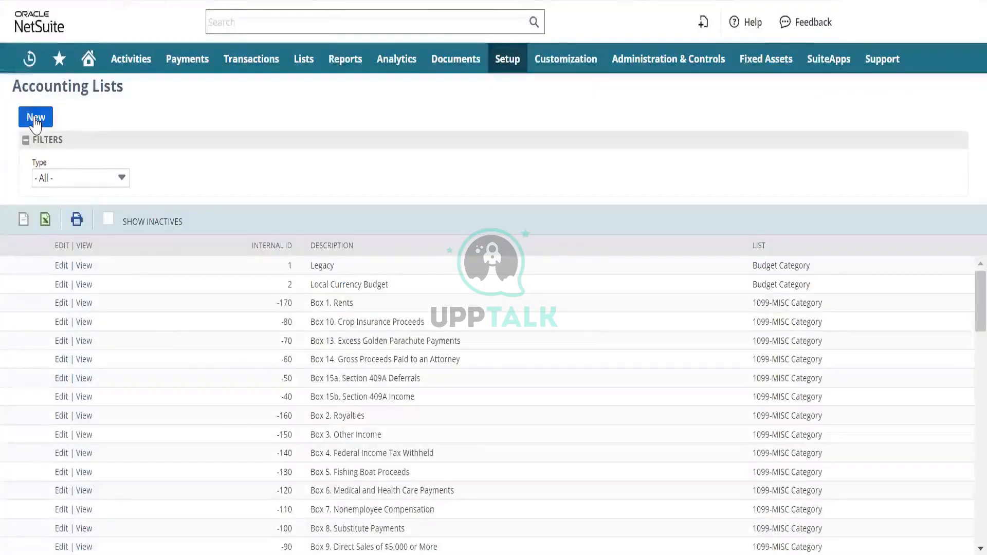
pyautogui.click(35, 118)
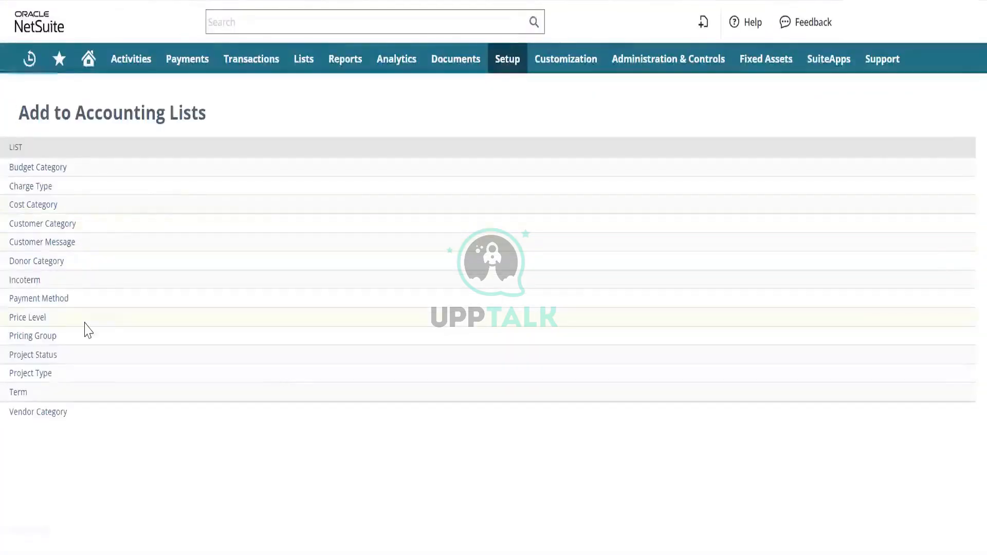
pyautogui.click(21, 317)
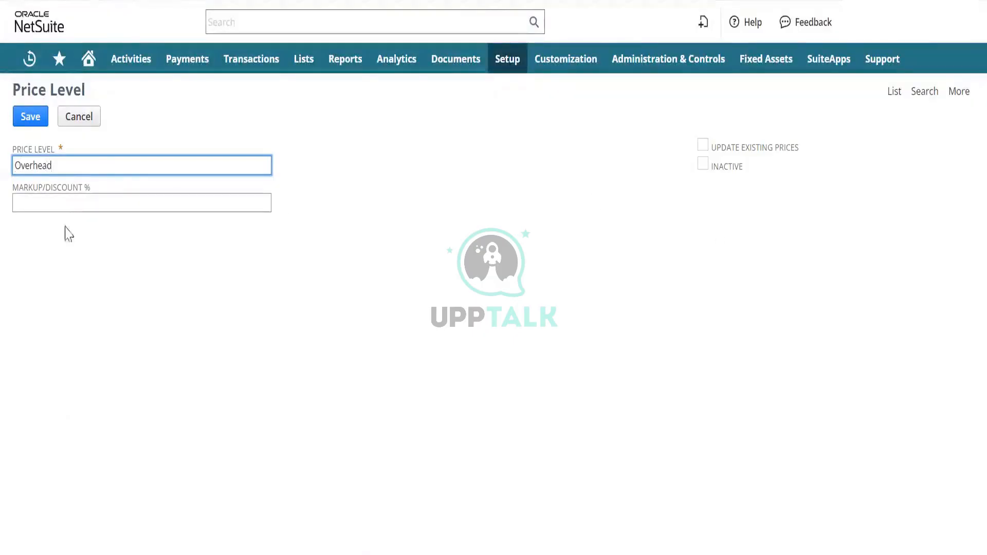
pyautogui.click(30, 122)
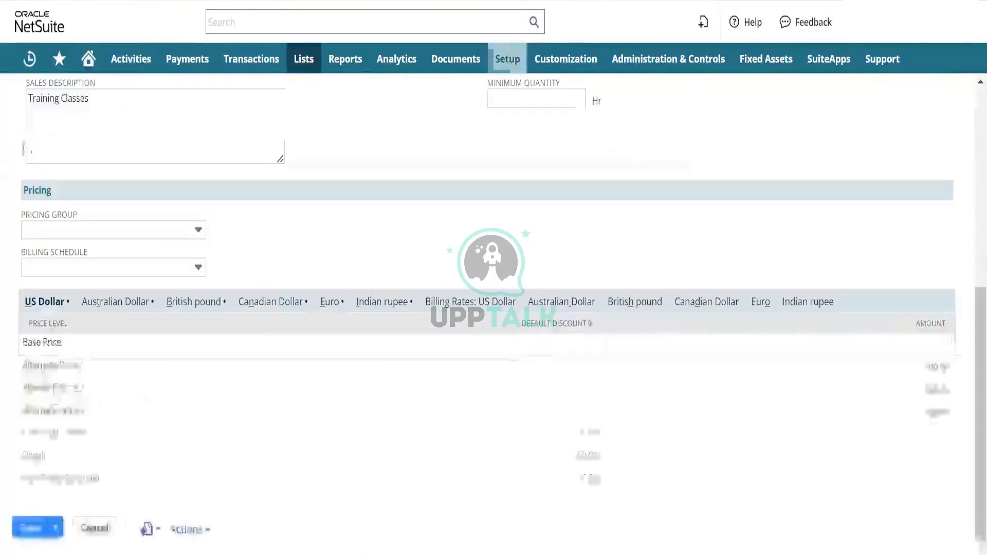
# Step: Return to the AA5E: Training Classes item and reload it, discarding its unsaved price changes
pyautogui.scroll(6, 147, 132)
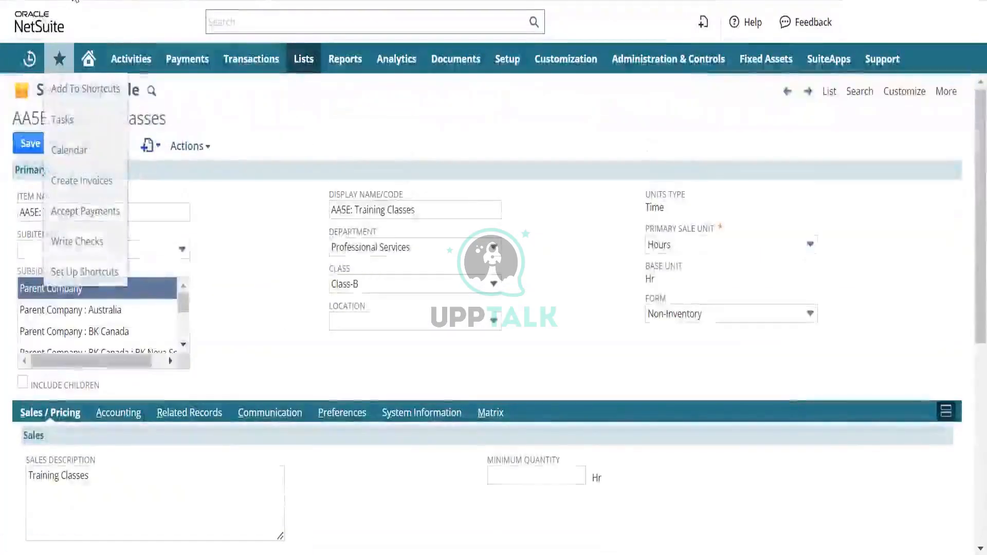
pyautogui.press('F5')
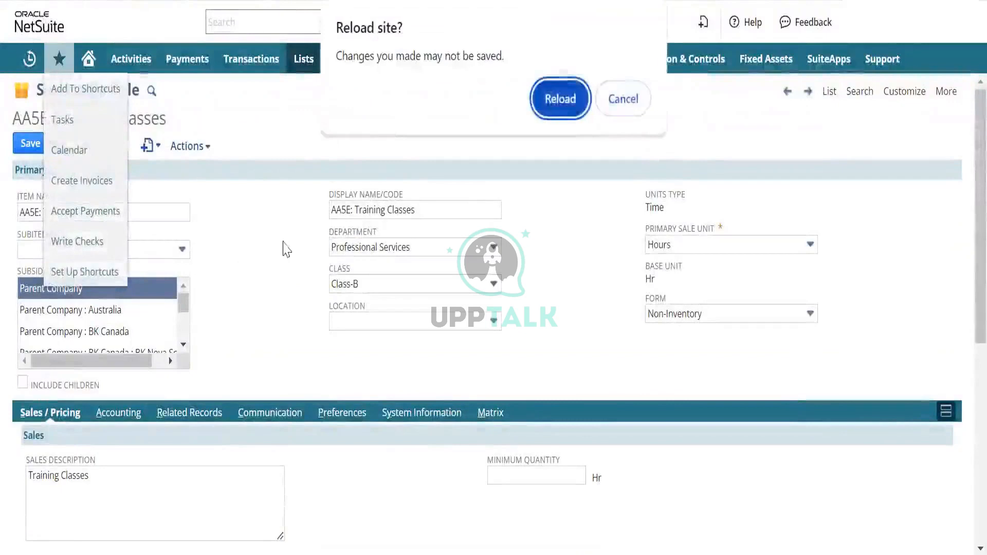
pyautogui.click(545, 97)
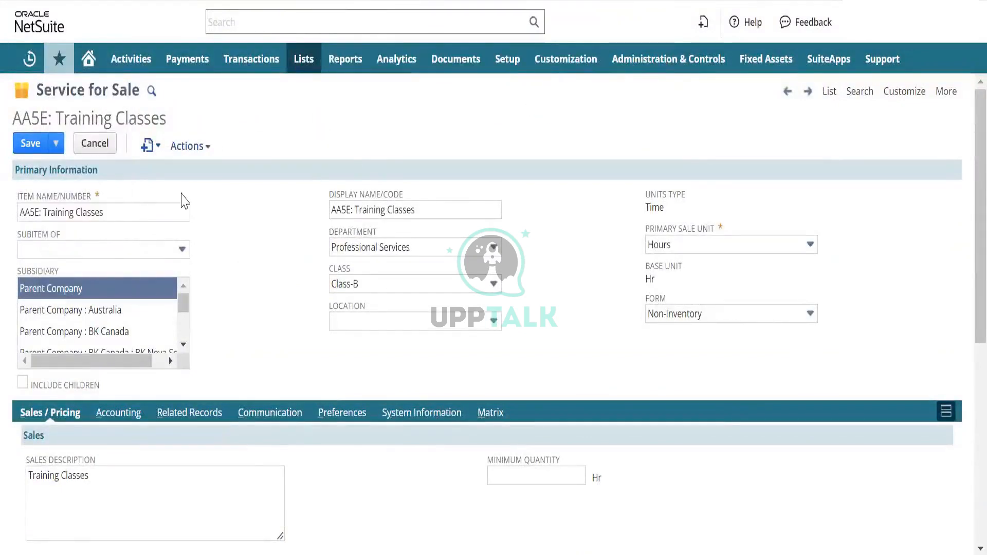
# Step: Set the item's US Dollar amounts to 200 for the Overhead price level and 100 for the Base Price
pyautogui.scroll(-6, 185, 200)
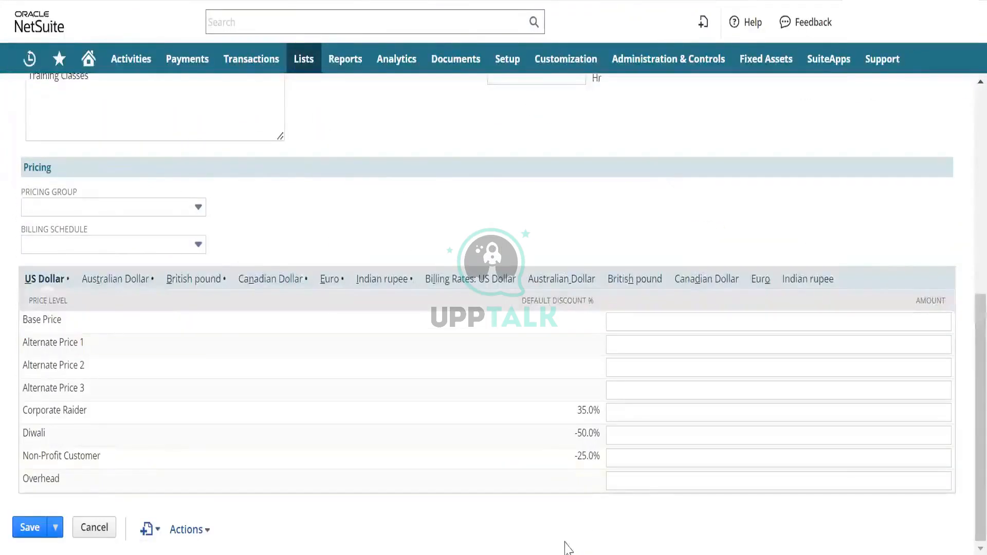
pyautogui.click(869, 477)
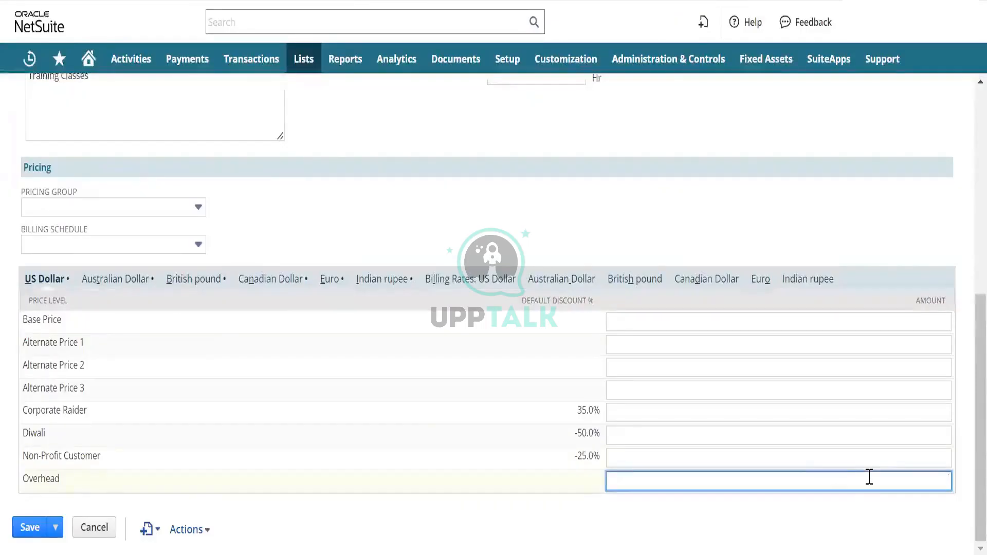
pyautogui.write('1')
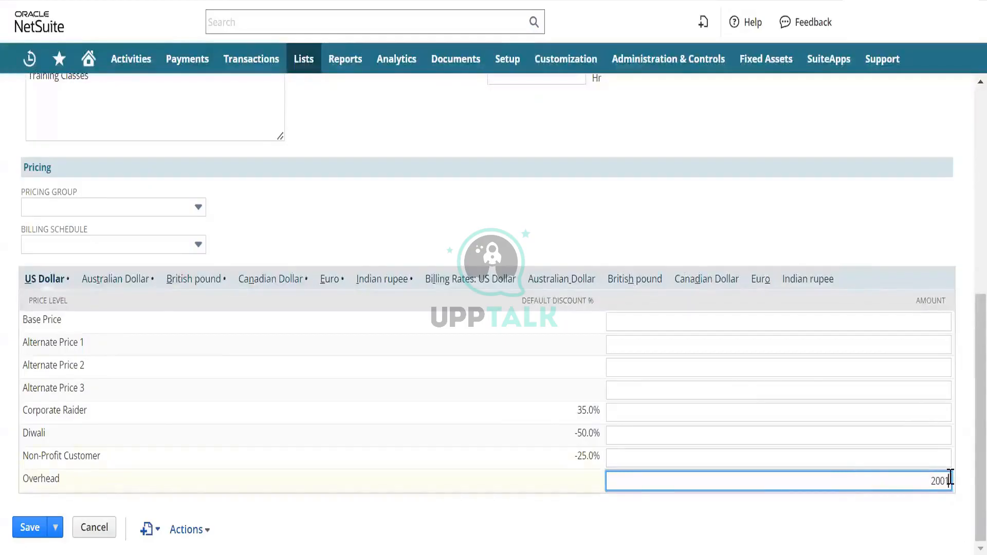
pyautogui.press('Tab')
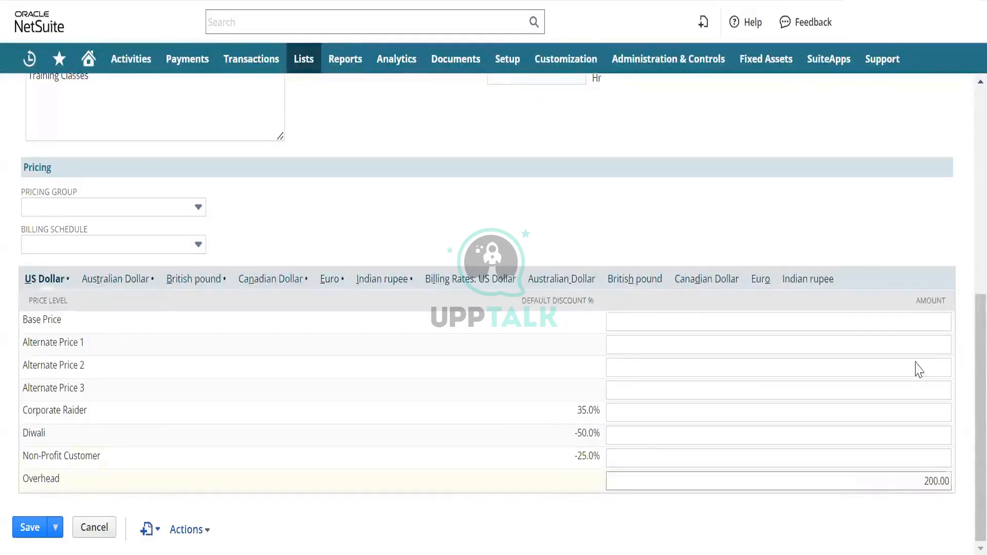
pyautogui.click(921, 321)
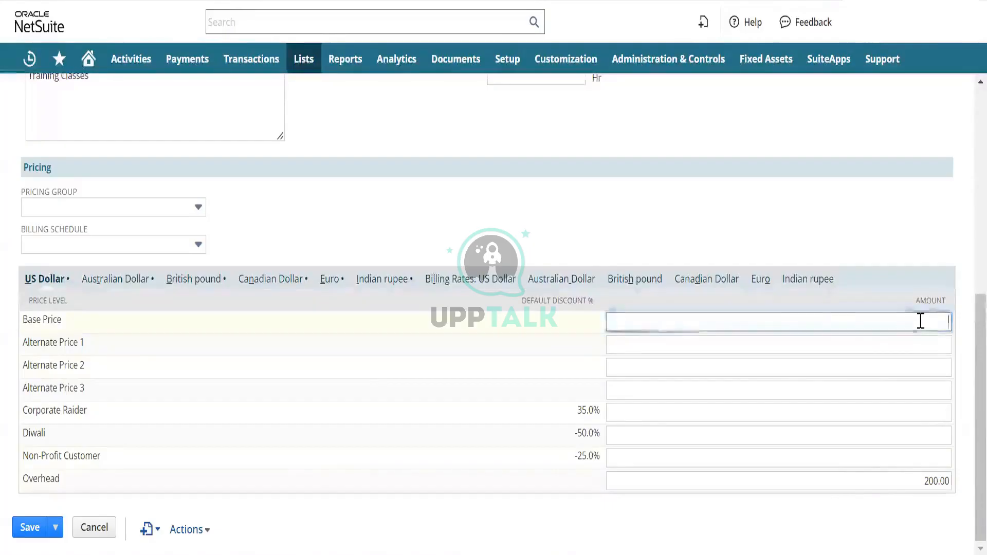
pyautogui.press('Tab')
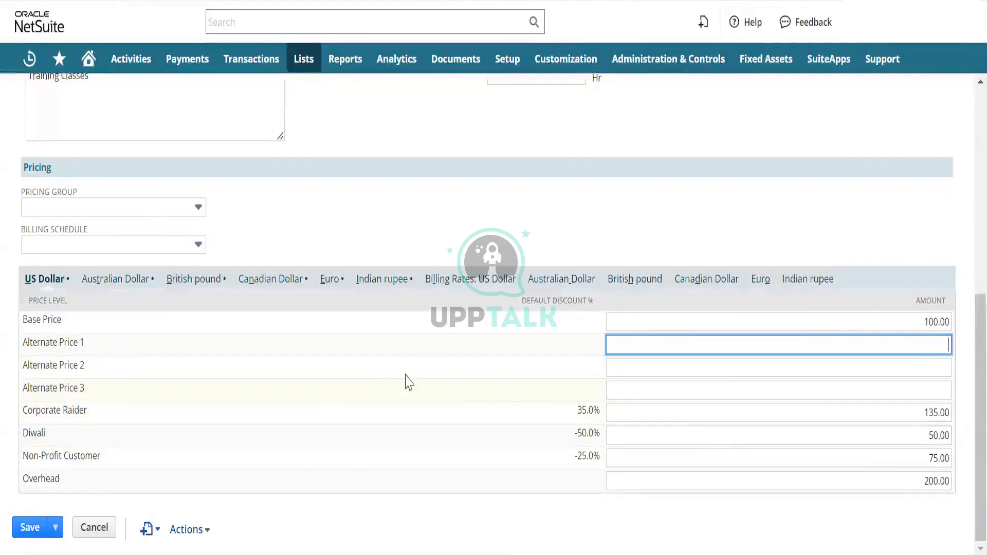
pyautogui.click(590, 404)
# Step: Review the item's details and pricing, and save the AA5E: Training Classes item
pyautogui.scroll(4, 133, 253)
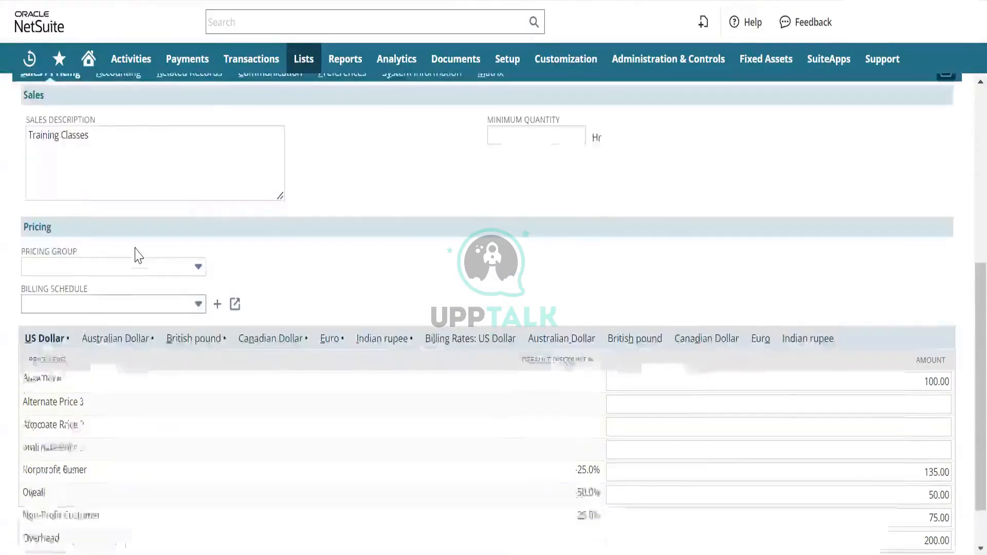
pyautogui.scroll(3, 133, 254)
pyautogui.scroll(-5, 132, 256)
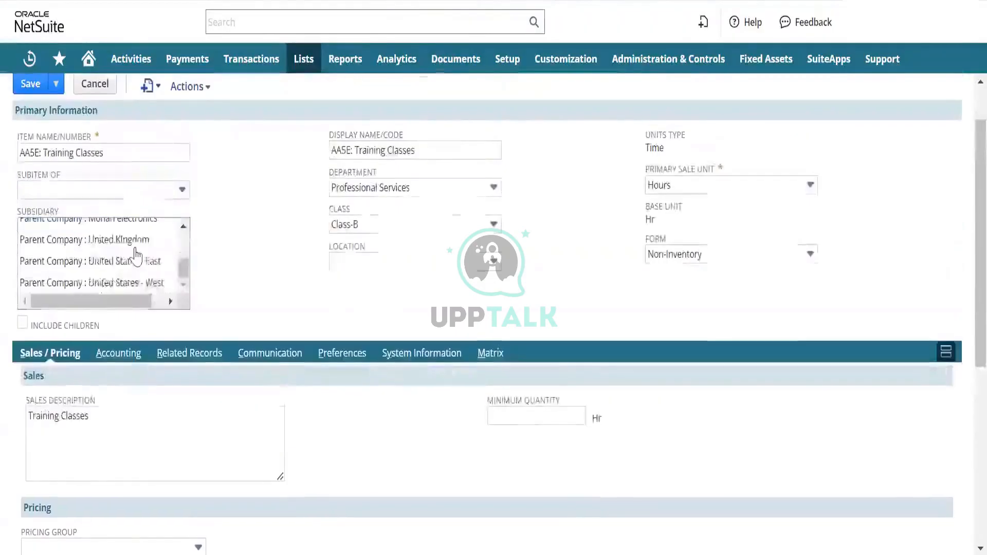
pyautogui.scroll(-5, 290, 337)
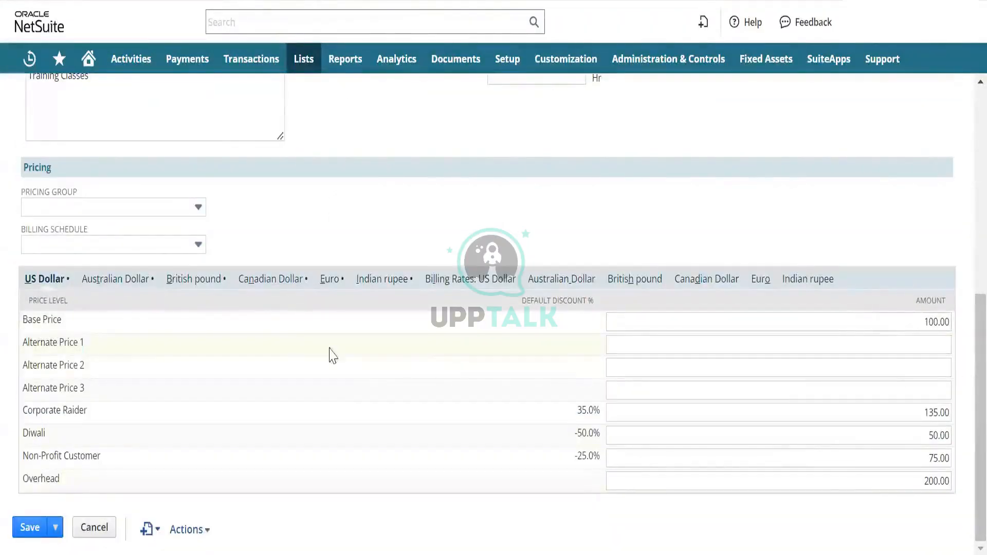
pyautogui.scroll(8, 330, 353)
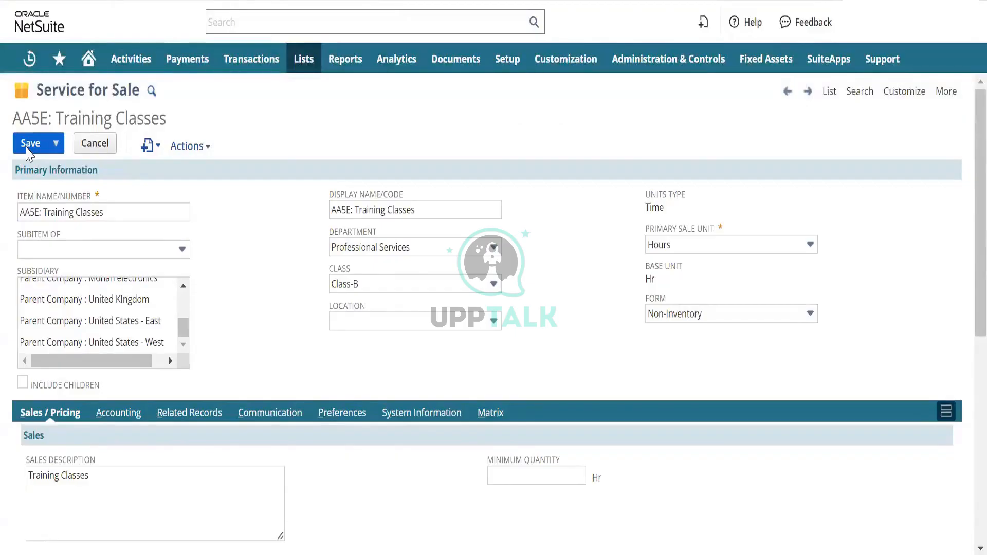
pyautogui.click(30, 144)
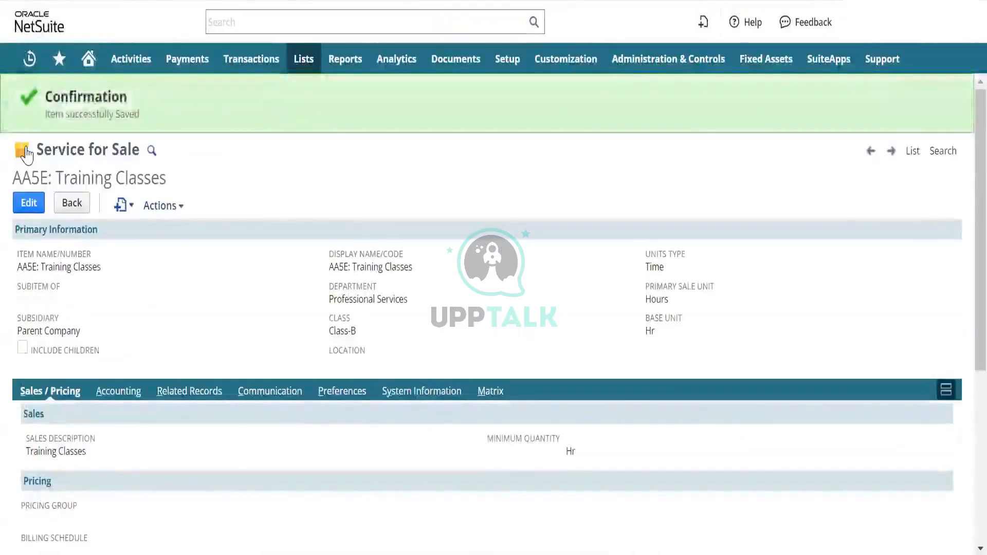
# Step: Turn on Include Children for the AA5E: Training Classes service item's Parent Company subsidiary and save the item
pyautogui.click(29, 203)
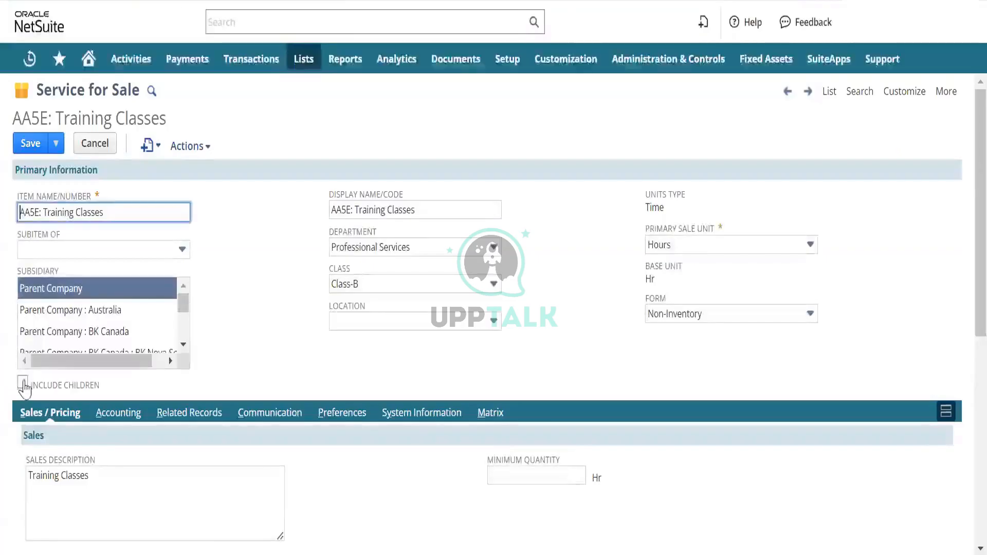
pyautogui.click(22, 382)
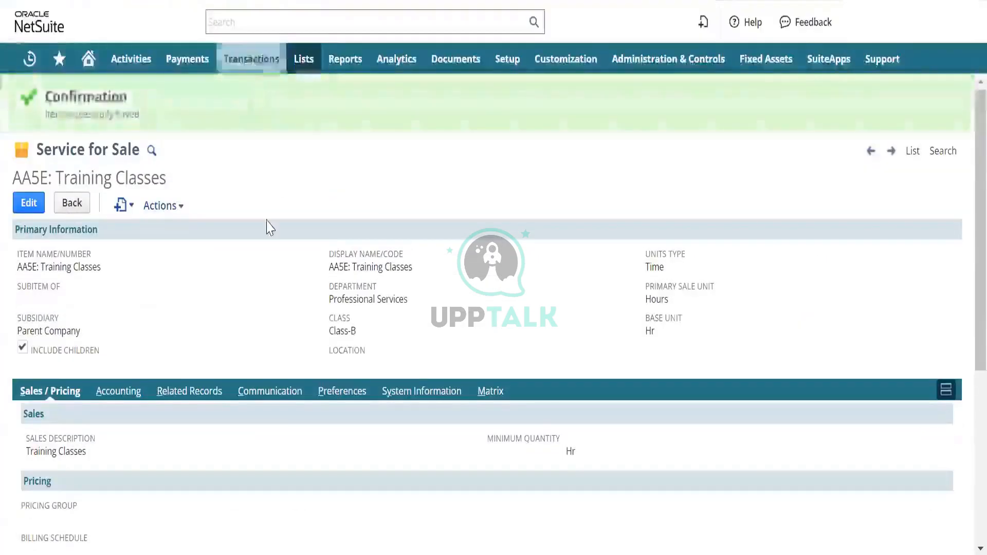
# Step: Start a new sales invoice and go to its item lines
pyautogui.moveTo(243, 58)
pyautogui.moveTo(259, 213)
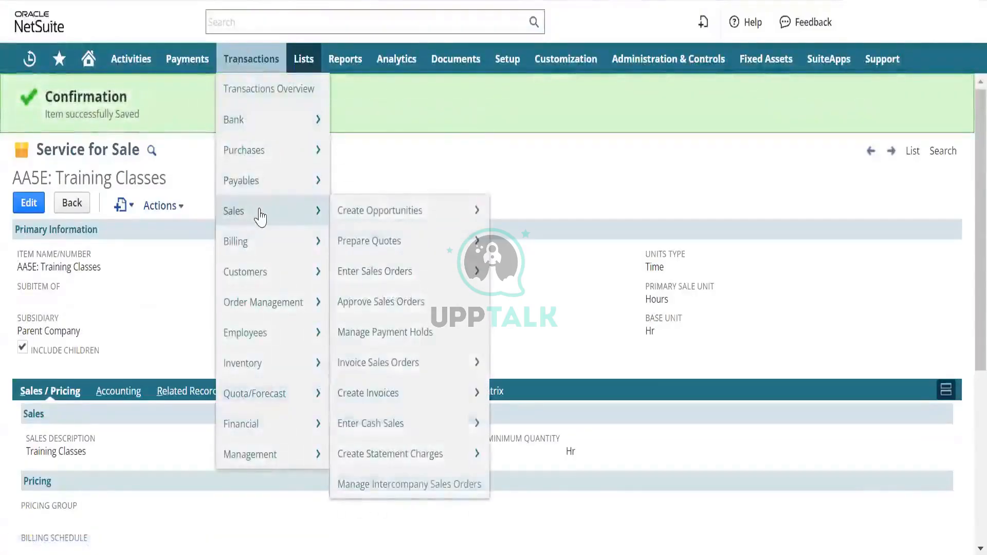
pyautogui.moveTo(348, 225)
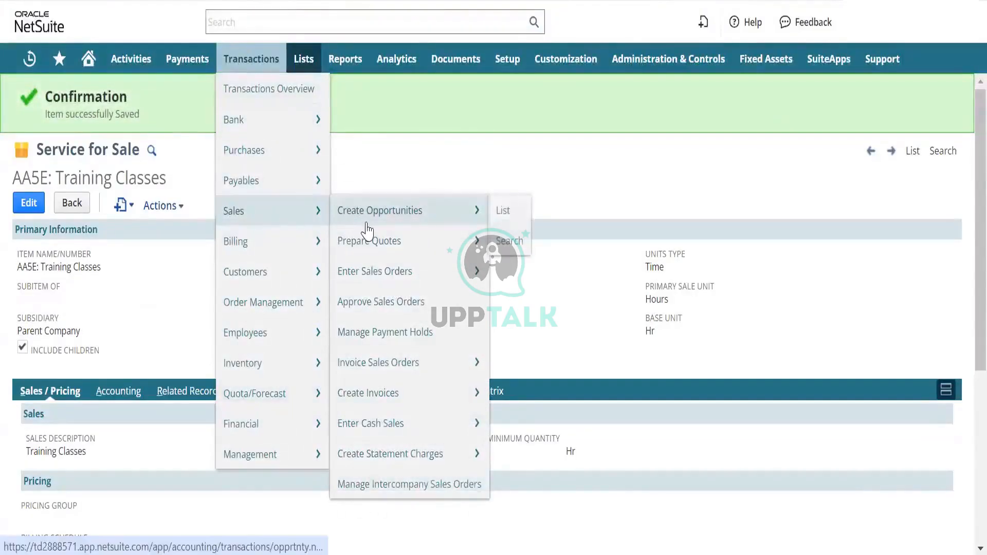
pyautogui.moveTo(405, 396)
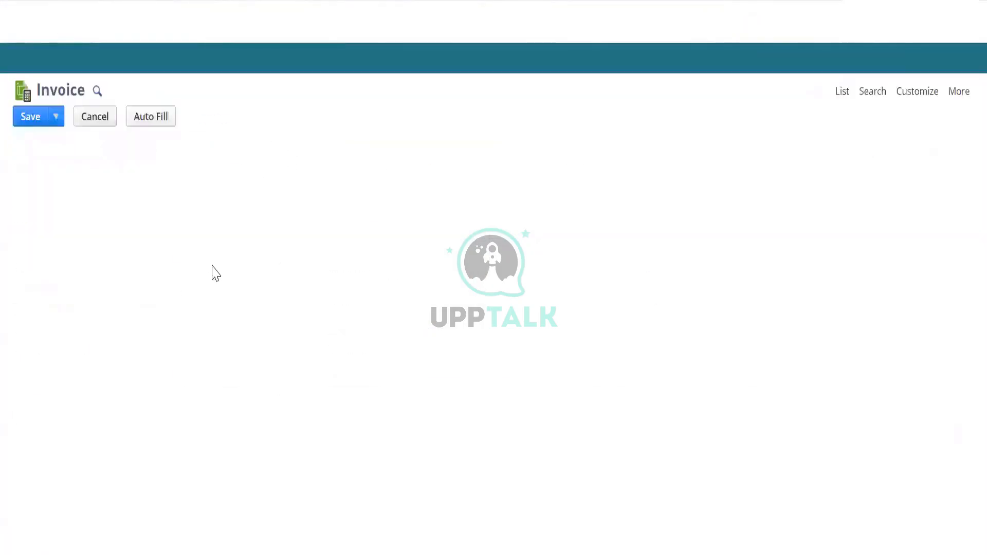
pyautogui.scroll(-3, 62, 385)
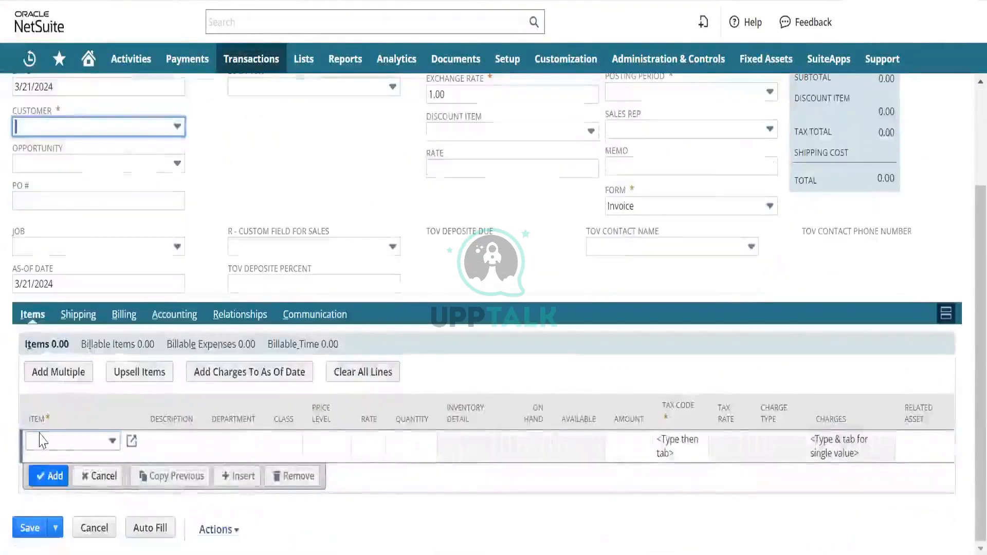
# Step: Set the invoice's customer to Zenith Systems
pyautogui.click(41, 441)
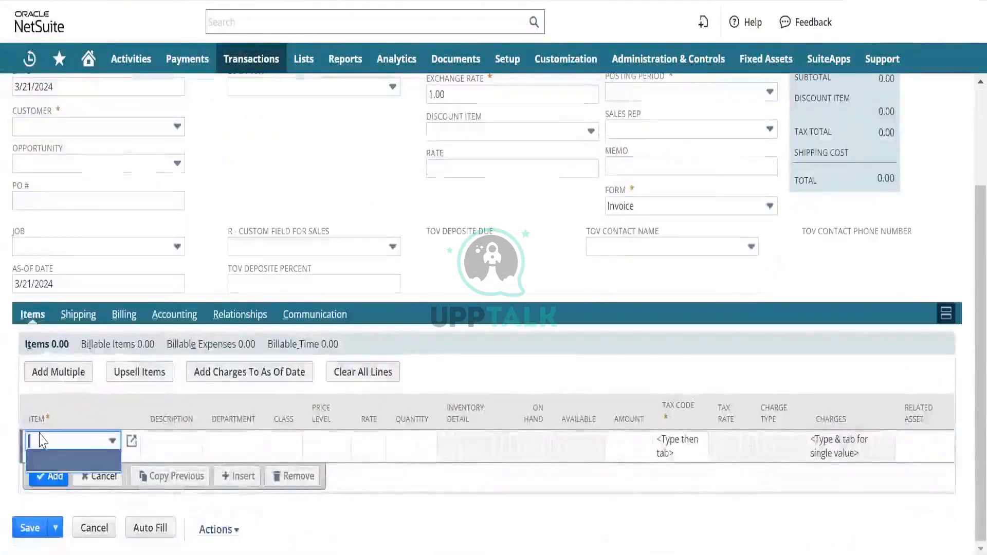
pyautogui.click(58, 440)
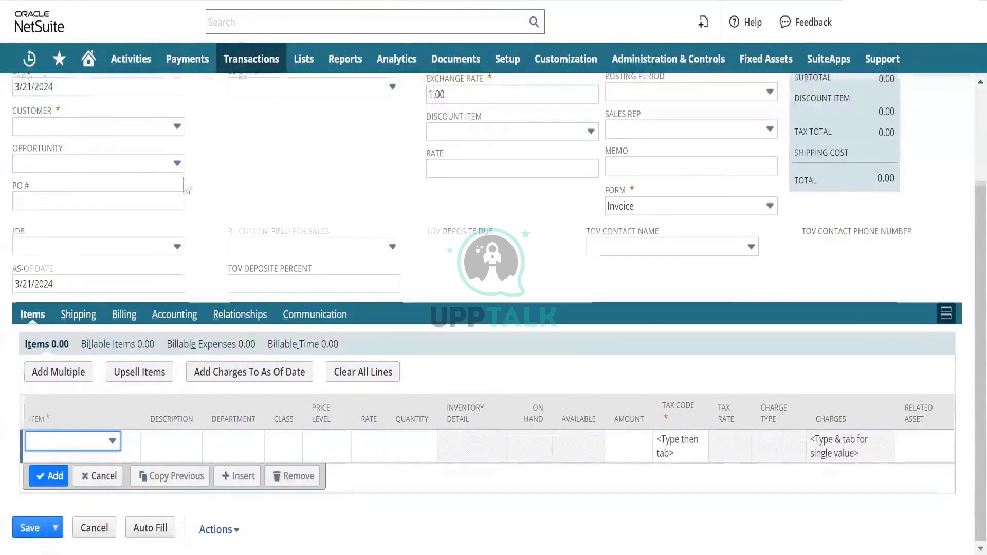
pyautogui.scroll(3, 183, 186)
pyautogui.click(151, 259)
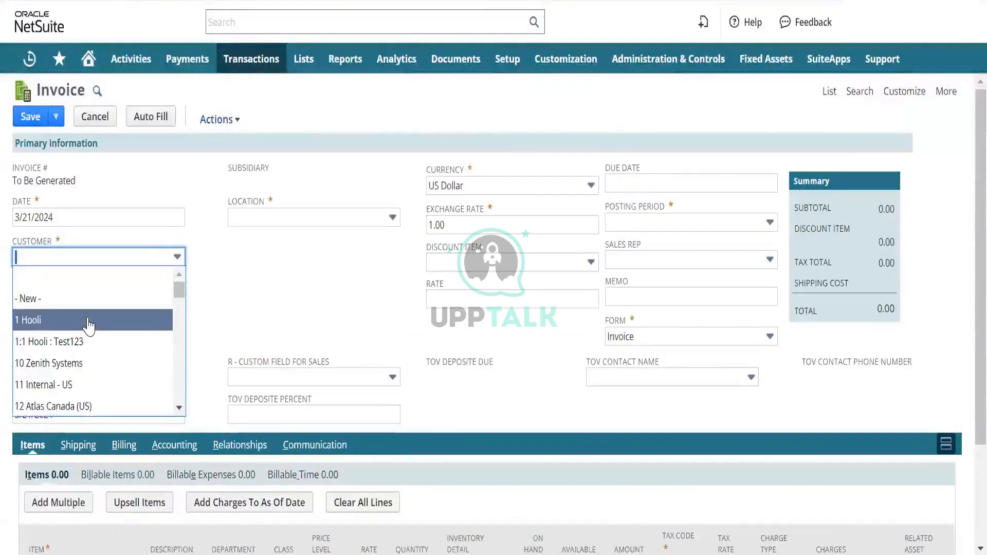
pyautogui.scroll(-2, 89, 323)
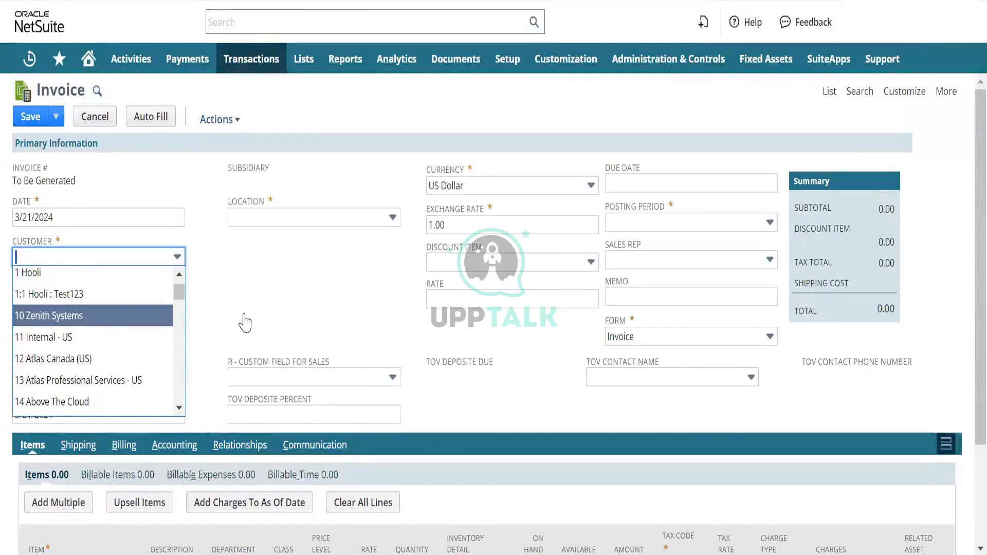
pyautogui.click(57, 315)
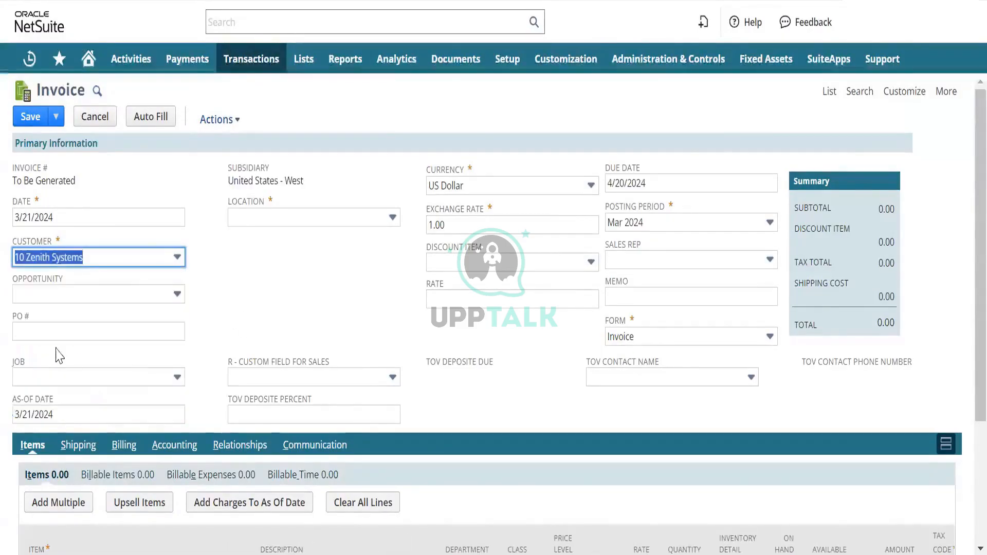
# Step: Enter AA5E: Training Classes as the item on the invoice's first line
pyautogui.scroll(-3, 60, 355)
pyautogui.click(69, 406)
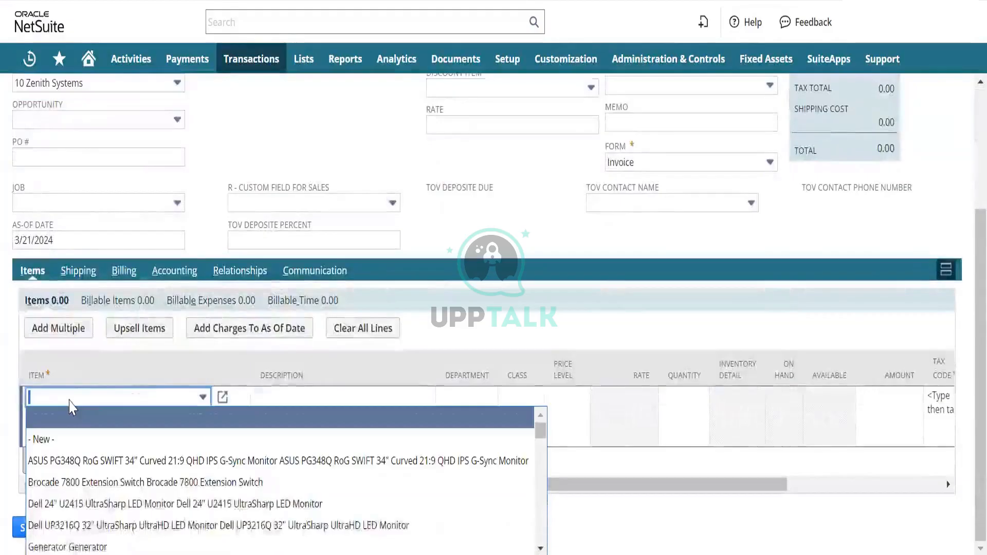
pyautogui.write('aa5')
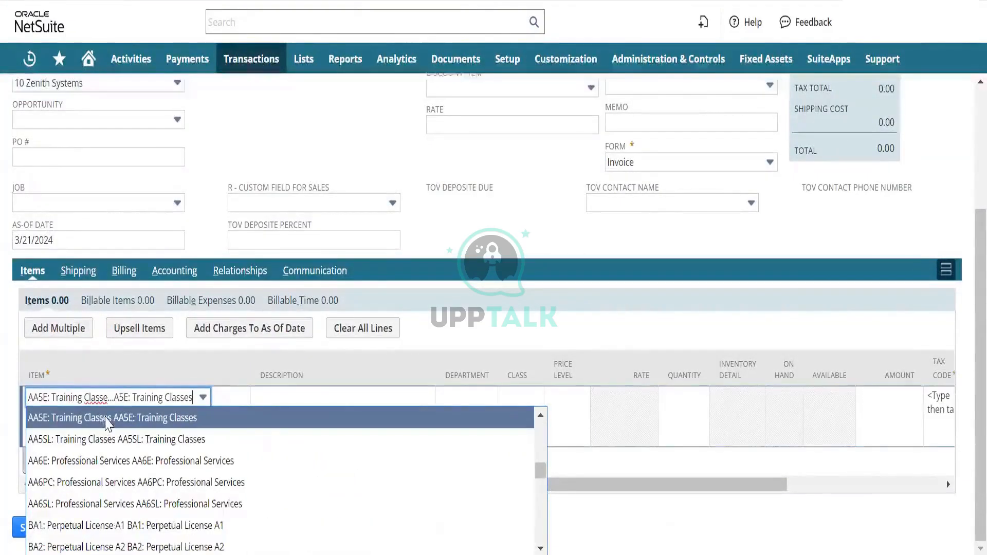
pyautogui.click(107, 418)
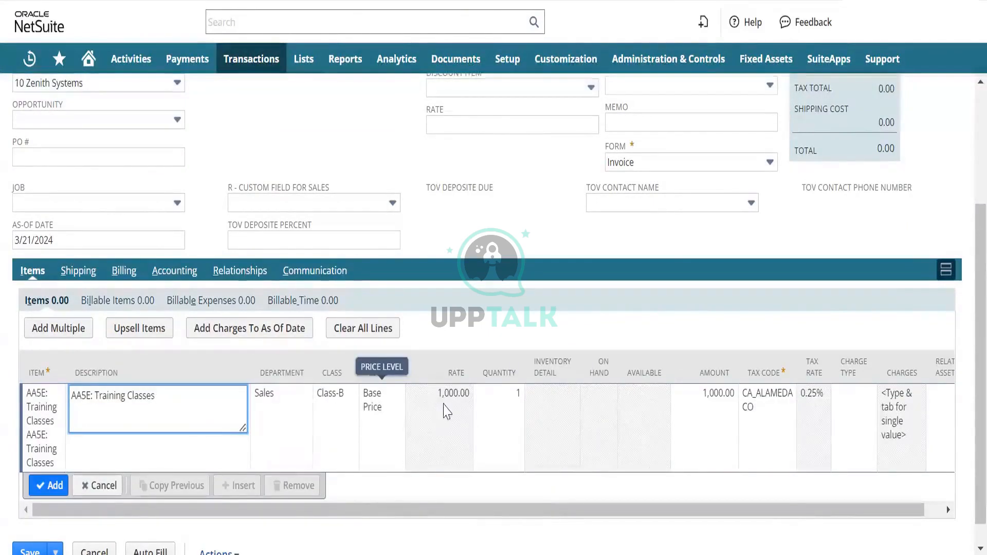
# Step: Examine the price levels offered for the AA5E: Training Classes invoice line
pyautogui.click(385, 410)
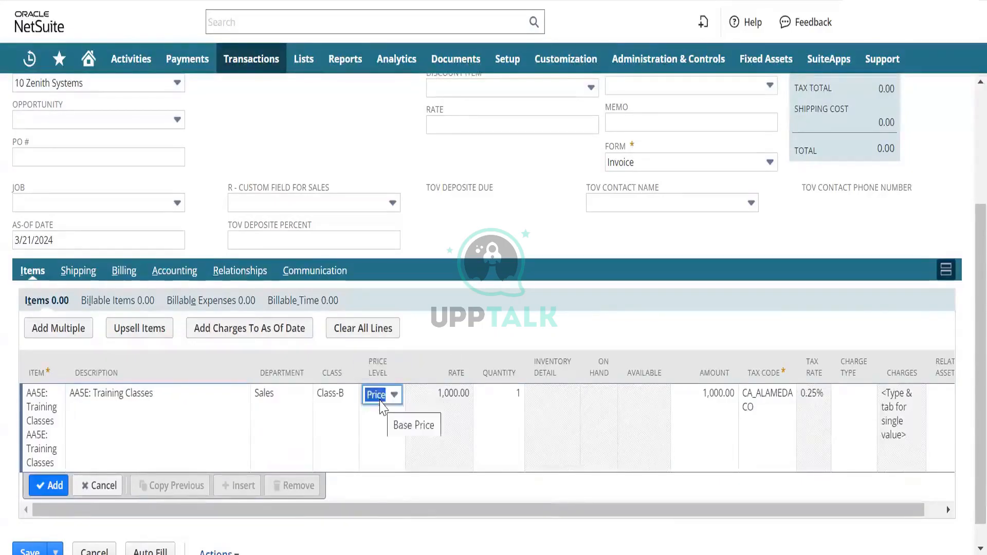
pyautogui.click(388, 396)
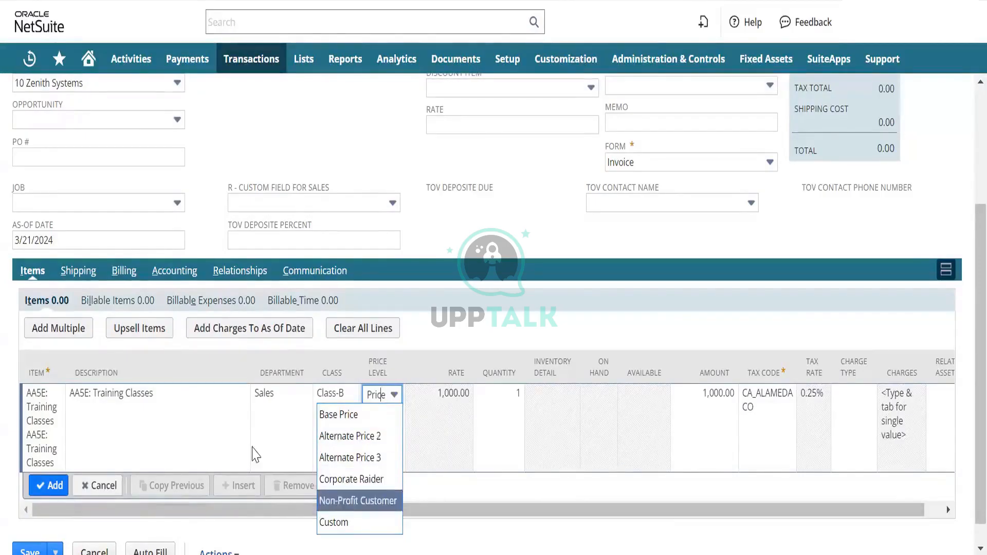
pyautogui.click(254, 450)
pyautogui.click(374, 406)
pyautogui.click(375, 405)
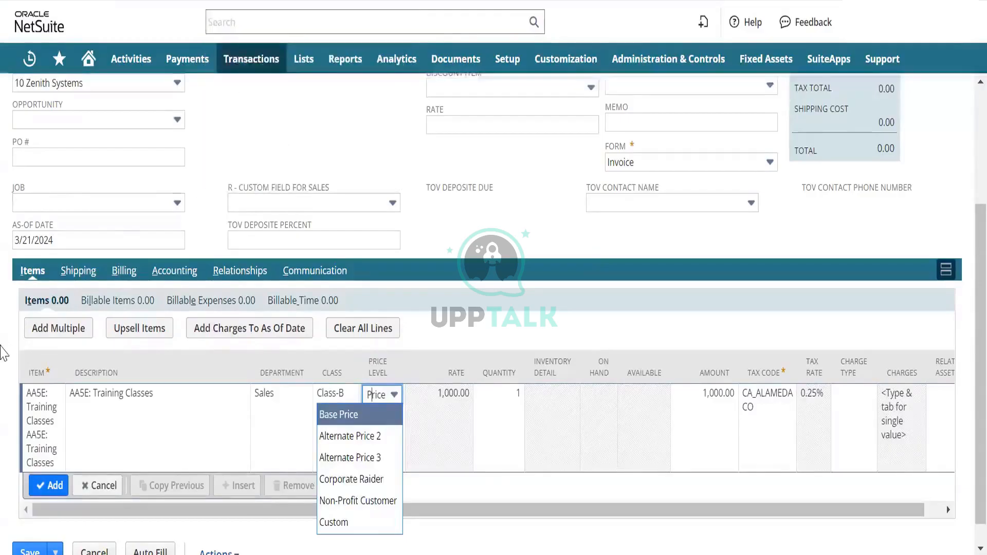
pyautogui.click(50, 455)
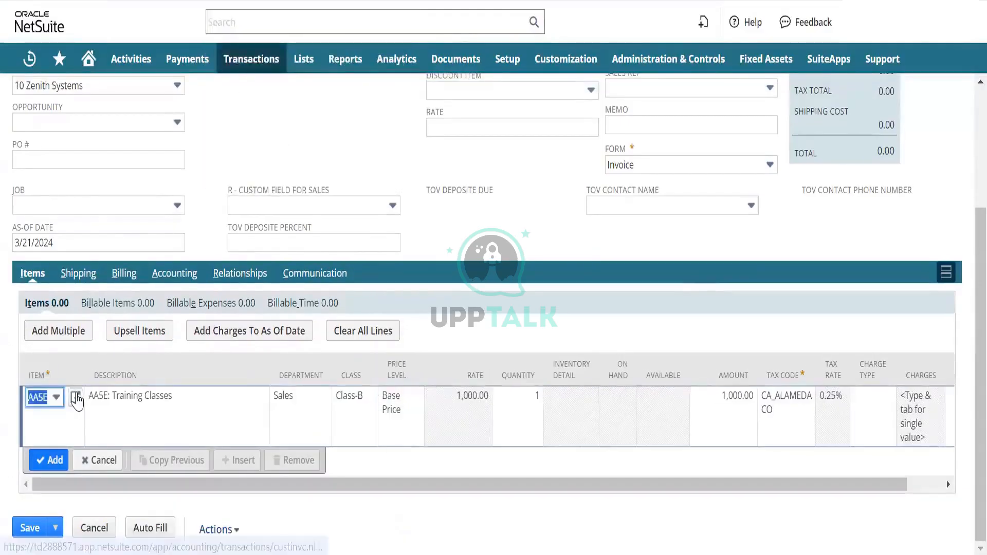
pyautogui.rightClick(76, 399)
pyautogui.click(174, 207)
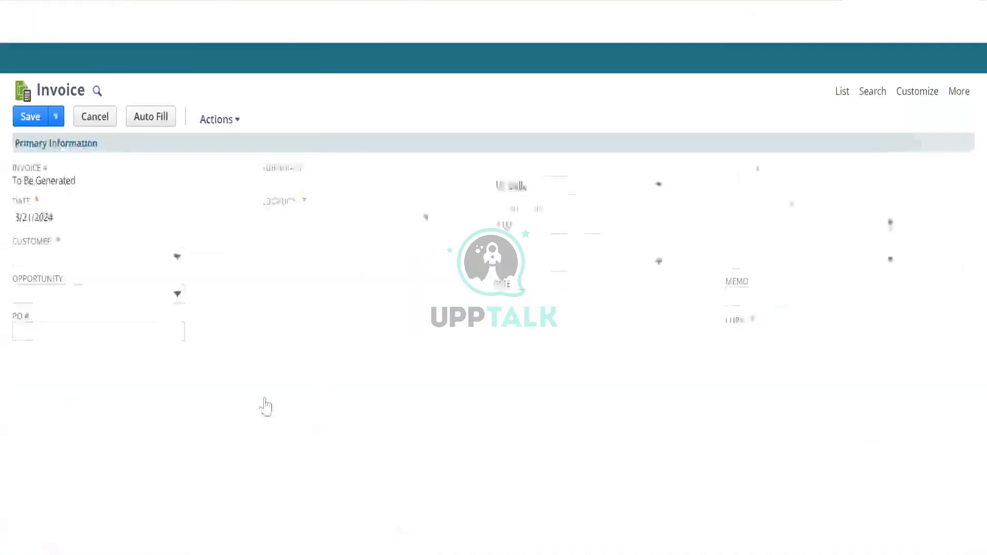
pyautogui.scroll(-3, 227, 406)
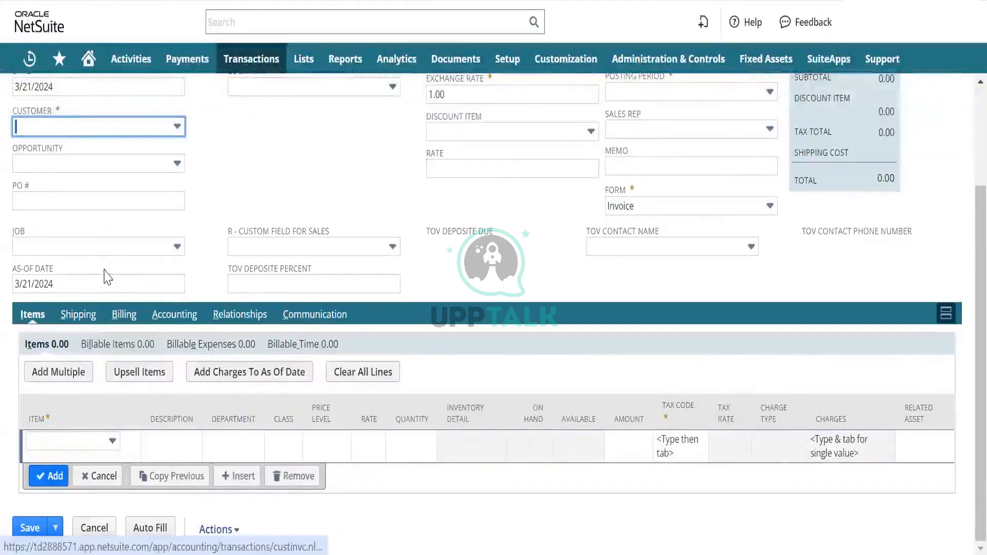
pyautogui.scroll(3, 138, 268)
pyautogui.scroll(-3, 137, 268)
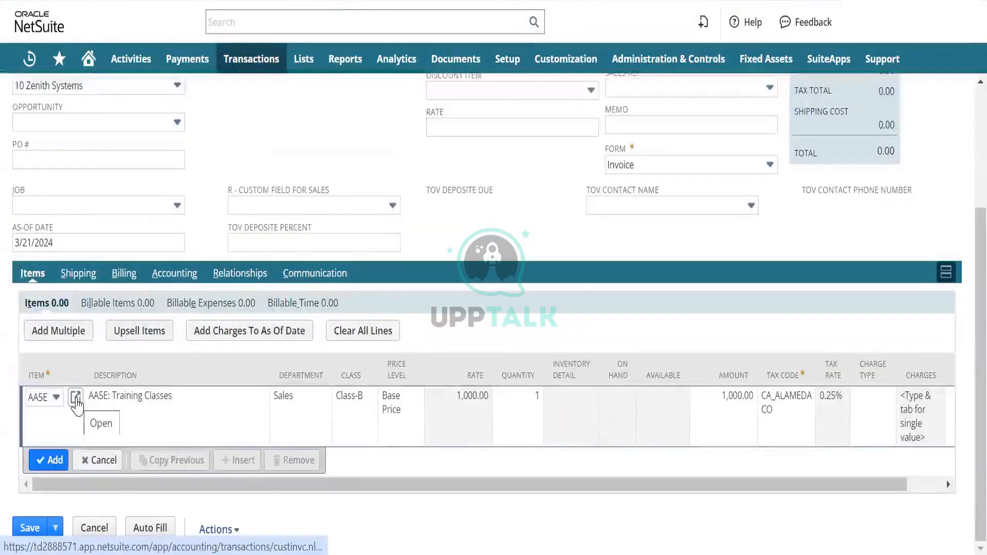
# Step: Open the AA5E: Training Classes item record from the invoice line and review its US Dollar pricing and primary information
pyautogui.click(75, 398)
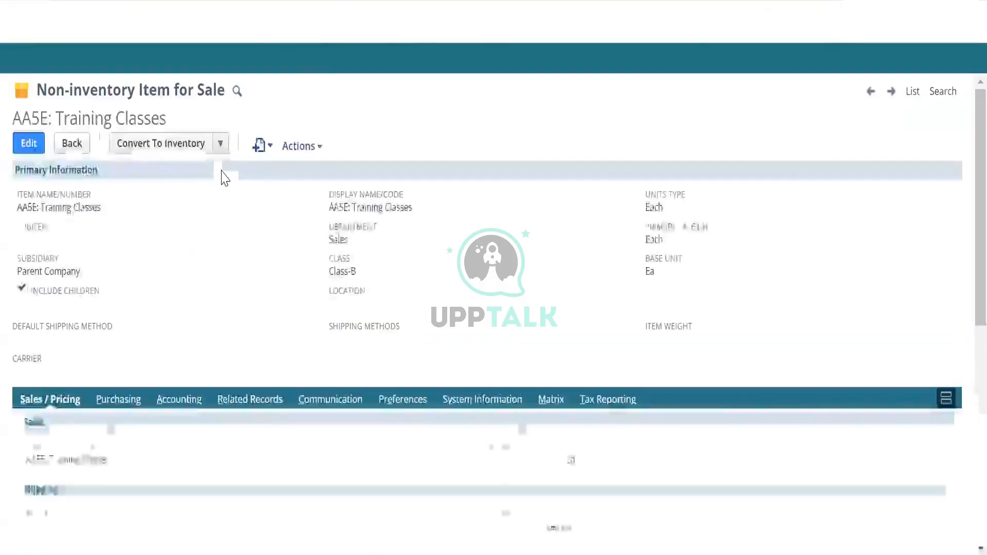
pyautogui.scroll(-10, 165, 314)
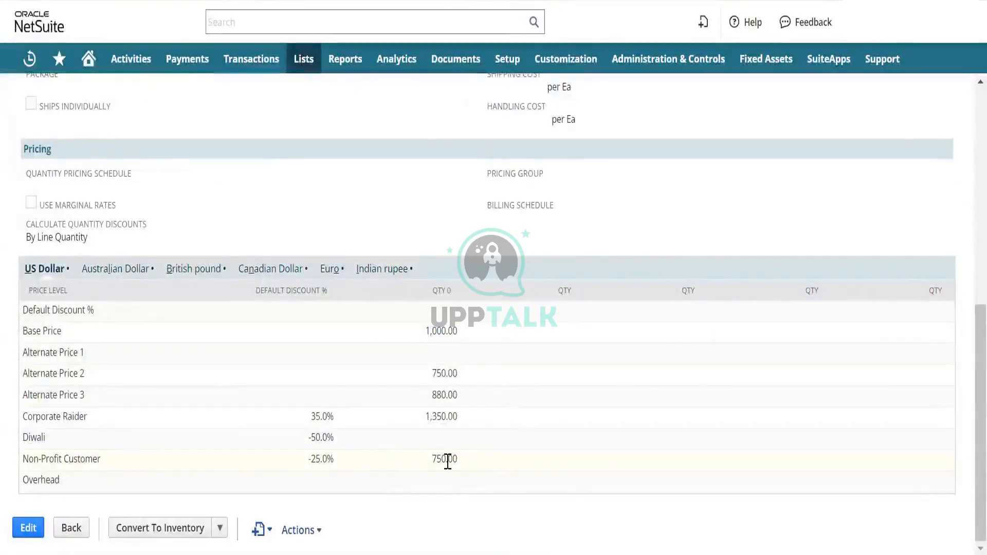
pyautogui.scroll(5, 89, 239)
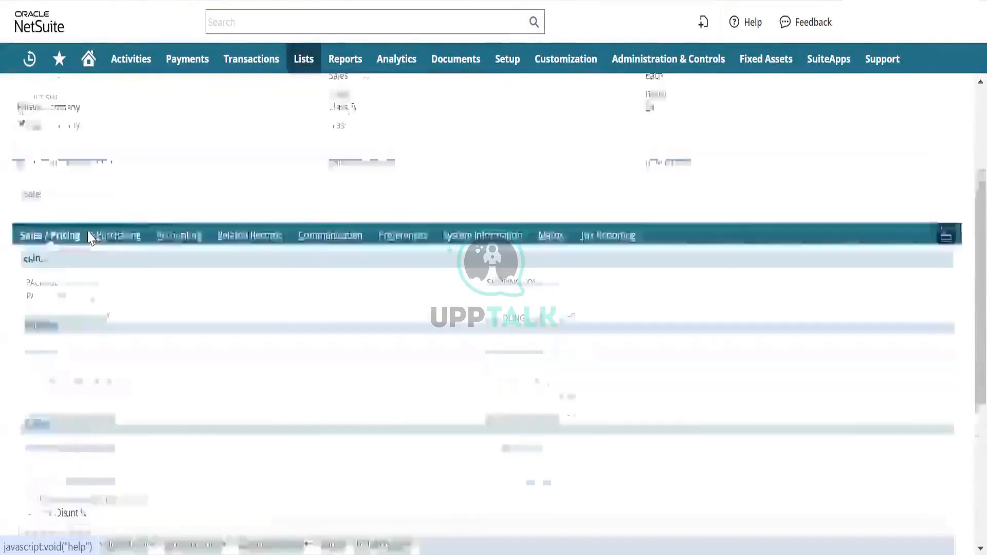
pyautogui.scroll(4, 90, 238)
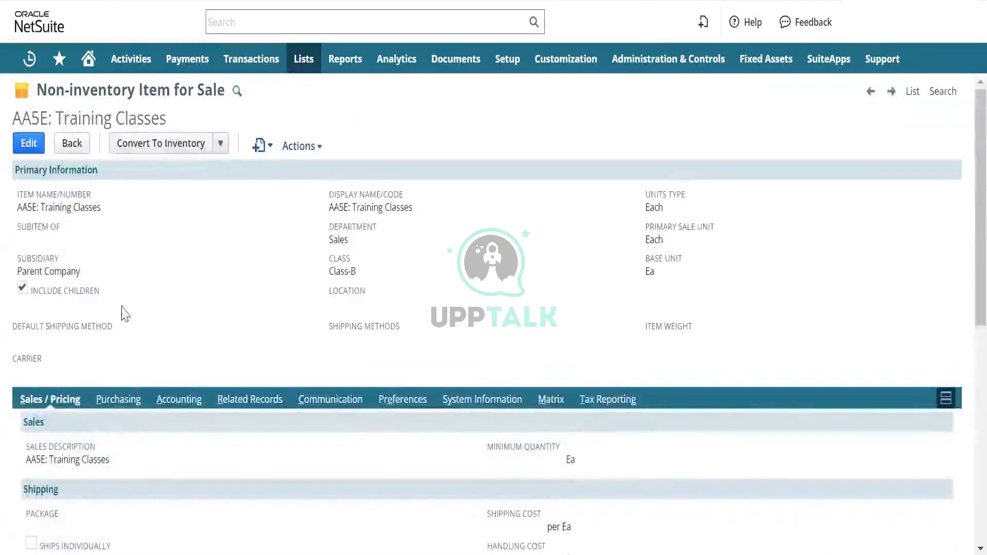
# Step: Edit the non-inventory item, set its US Dollar amount for the Overhead price level to 2,000.00, and save it
pyautogui.scroll(-4, 150, 312)
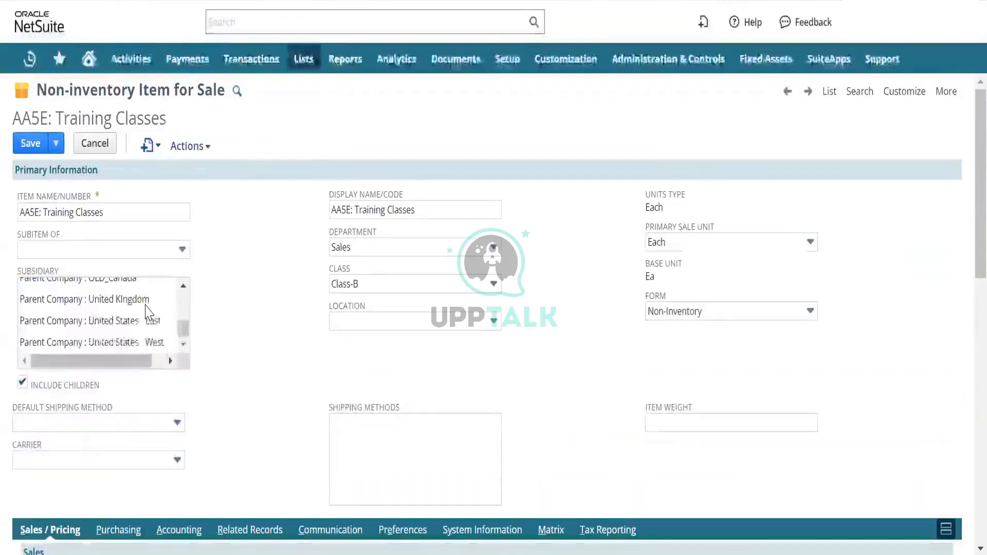
pyautogui.scroll(-10, 202, 399)
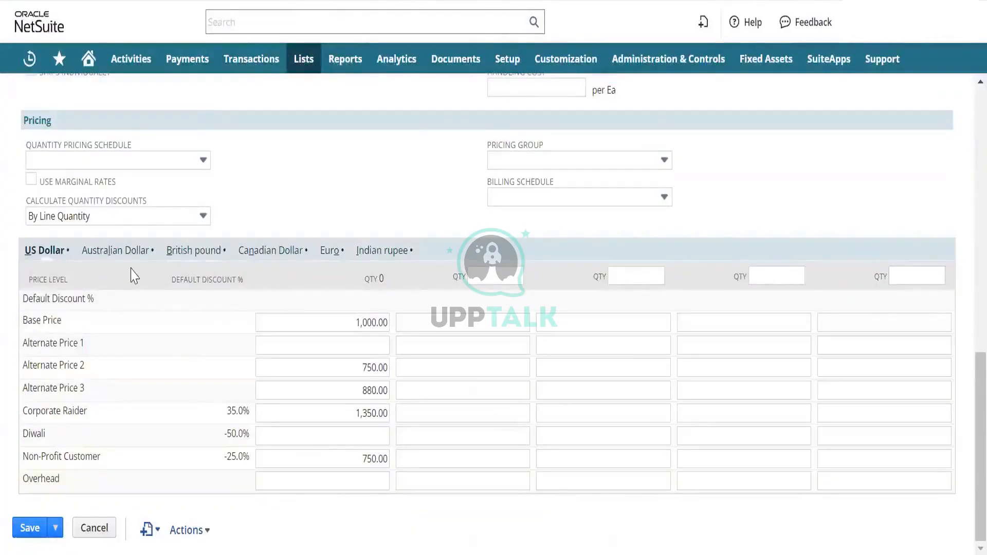
pyautogui.click(354, 480)
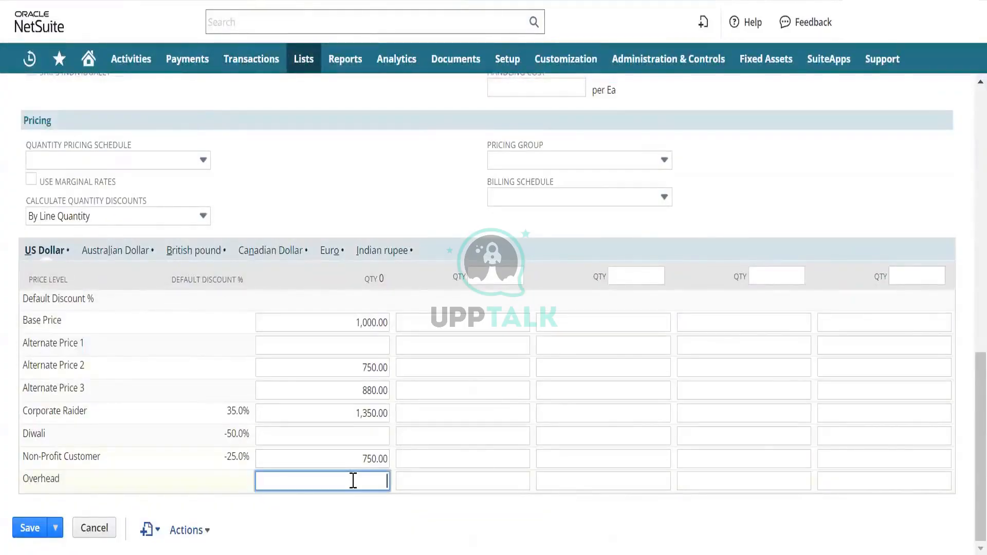
pyautogui.press('Tab')
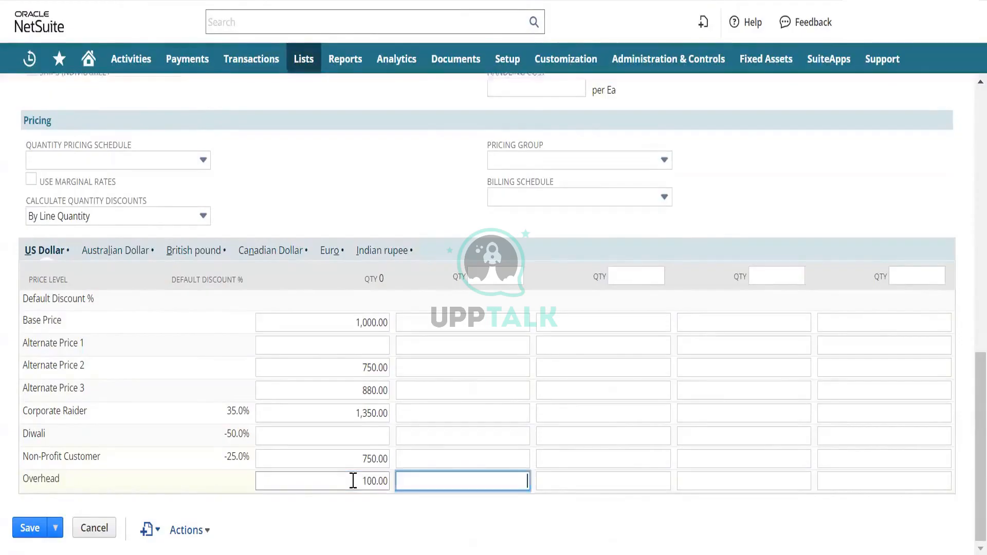
pyautogui.moveTo(353, 481); pyautogui.dragTo(395, 471)
pyautogui.write('2,0')
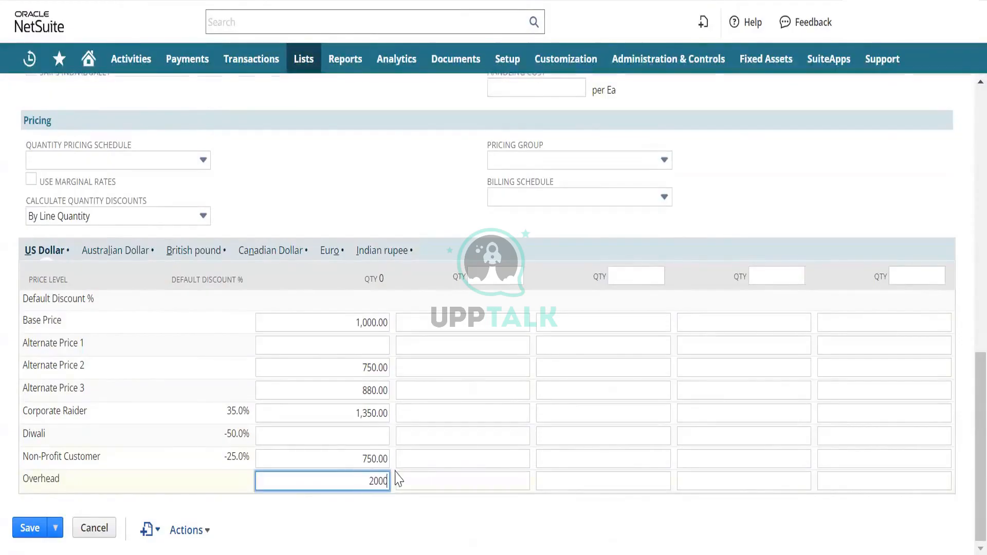
pyautogui.write('00')
pyautogui.press('Tab')
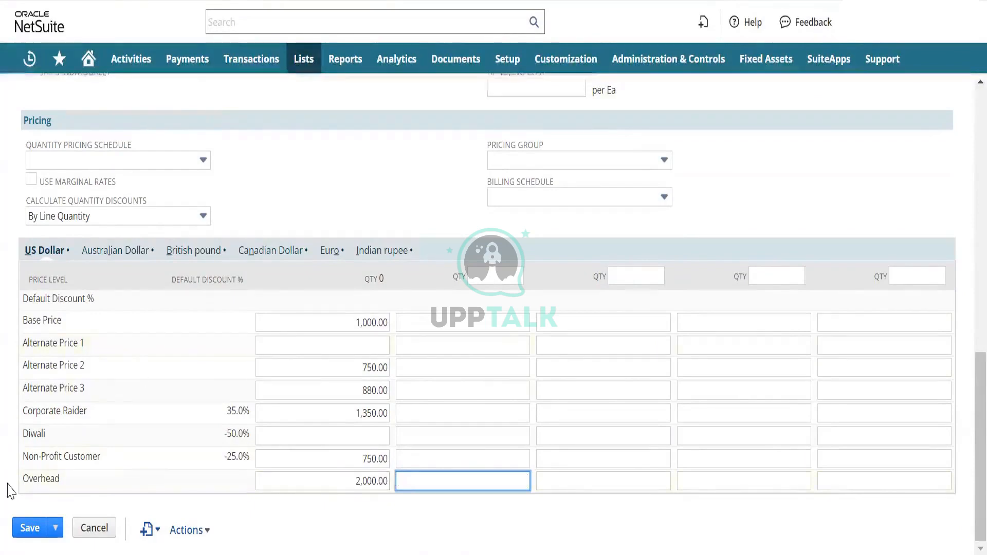
pyautogui.click(30, 528)
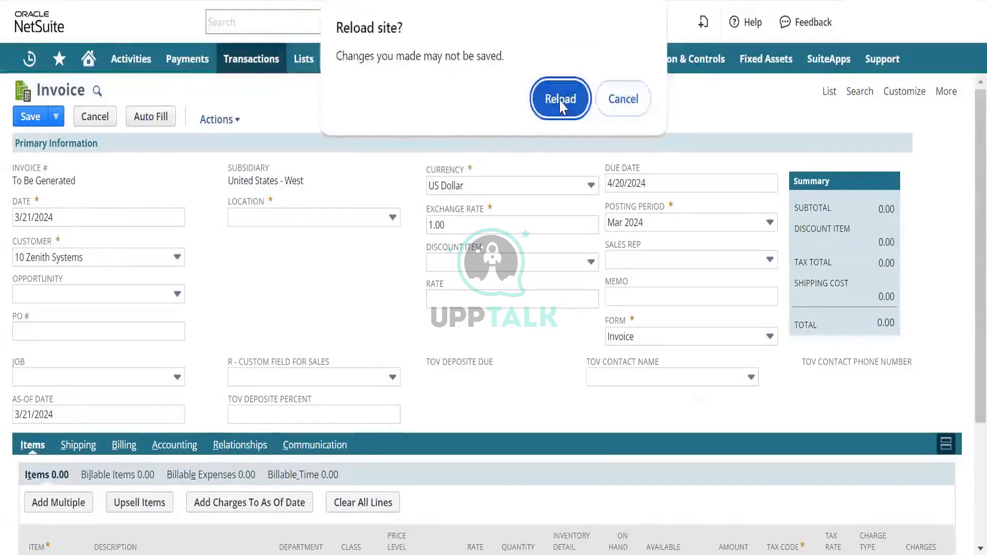
# Step: Reload the unsaved invoice form, discarding its changes, and choose Zenith Systems as the customer
pyautogui.click(561, 100)
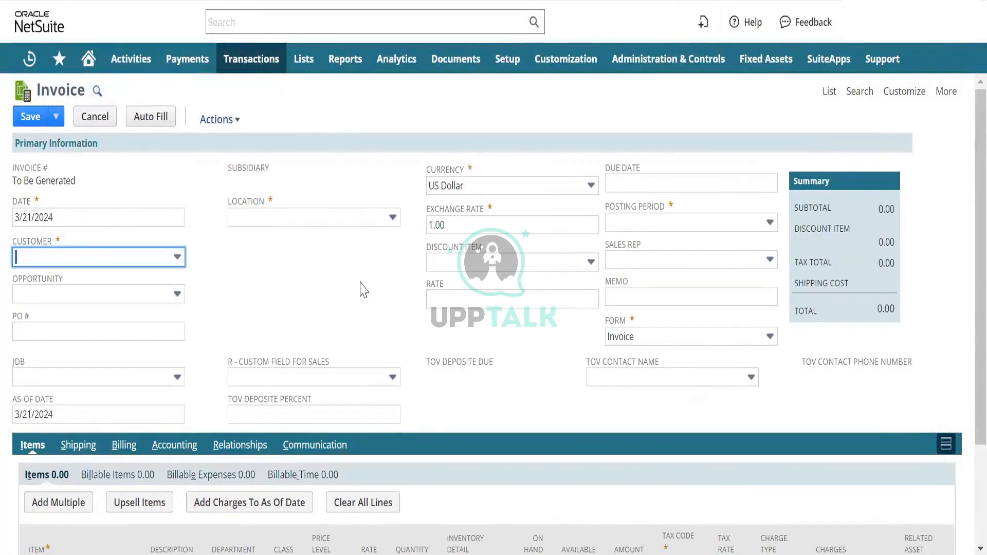
pyautogui.click(156, 257)
pyautogui.scroll(-2, 118, 340)
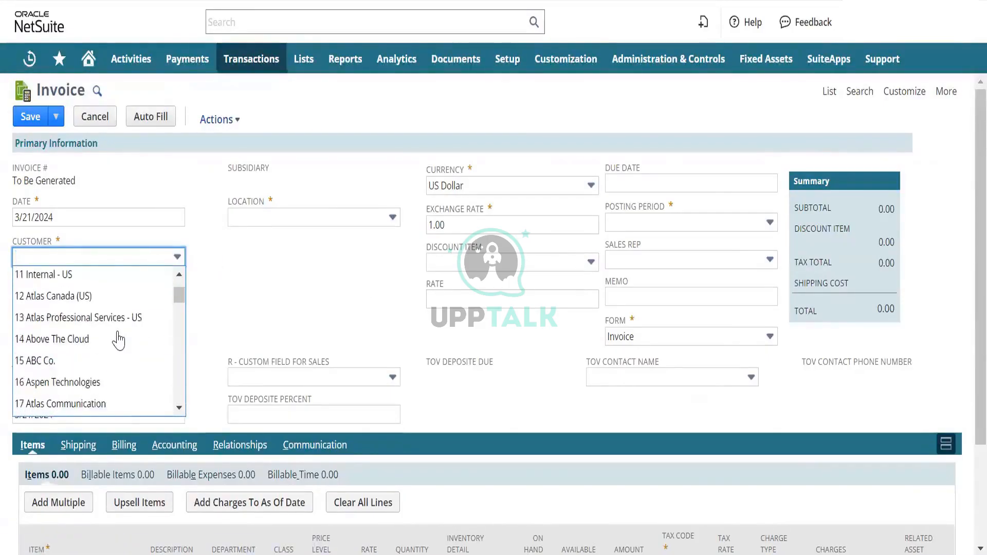
pyautogui.scroll(-4, 117, 339)
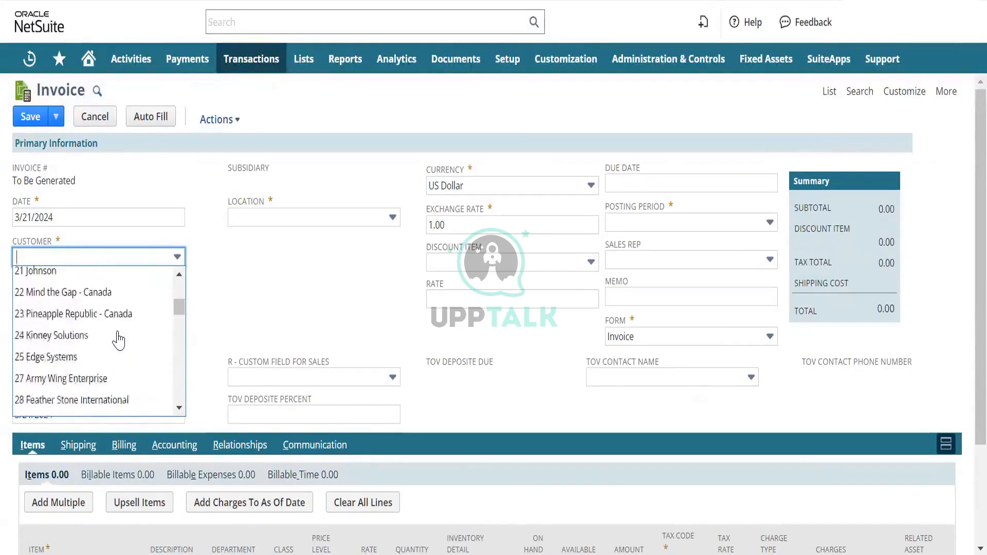
pyautogui.scroll(6, 98, 344)
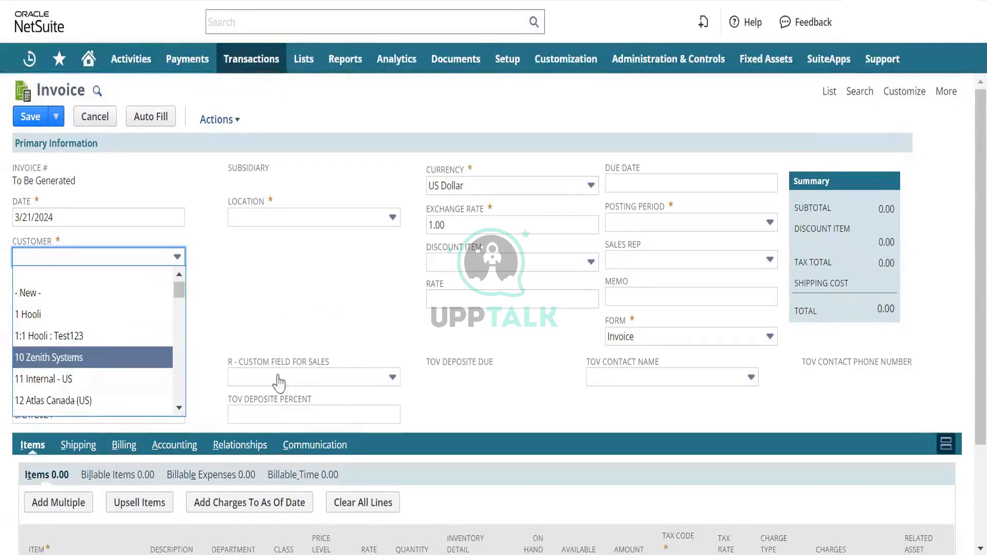
pyautogui.press('Return')
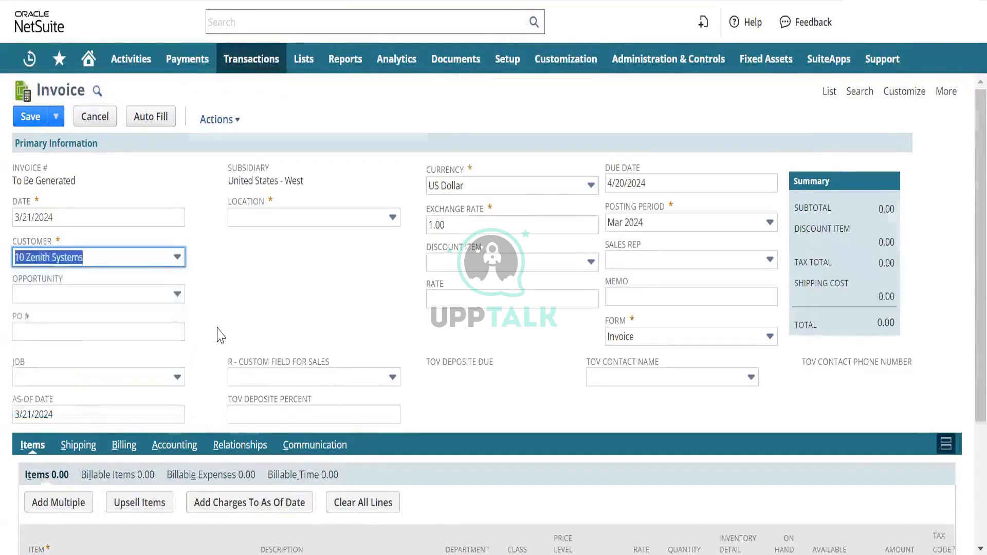
# Step: Enter AA5E: Training Classes as the item on the first line of the reloaded invoice
pyautogui.scroll(-3, 221, 335)
pyautogui.click(147, 398)
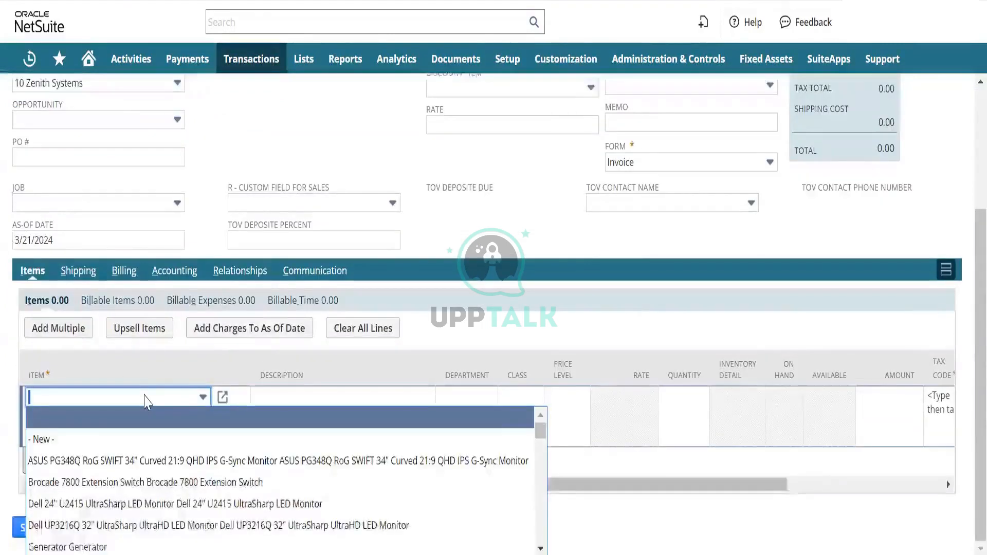
pyautogui.click(145, 396)
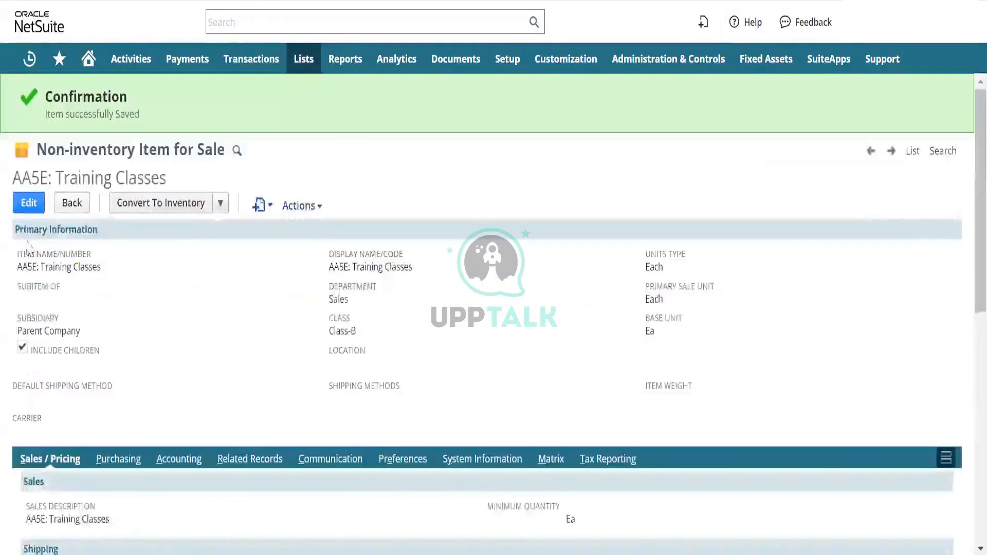
pyautogui.moveTo(305, 60)
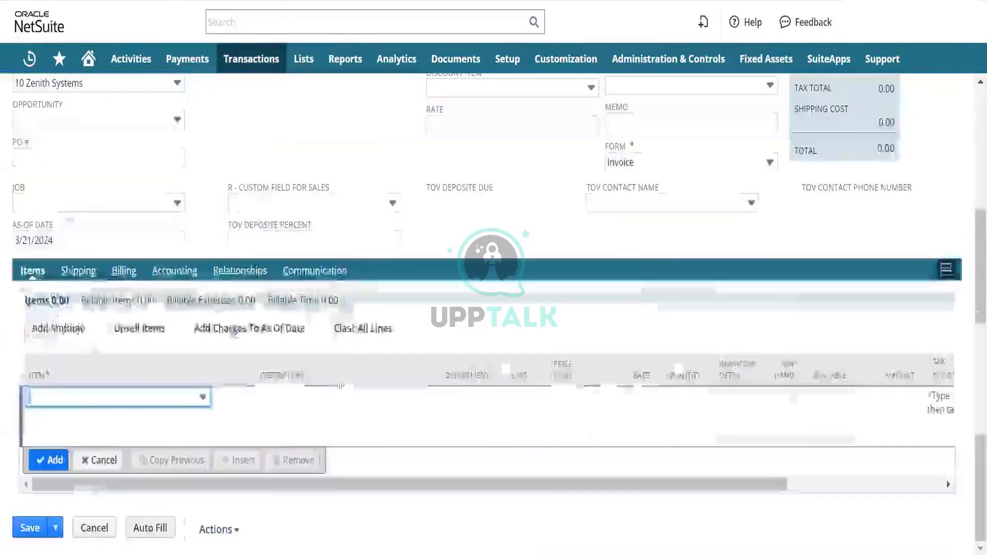
pyautogui.write('AA5E: Training Classes')
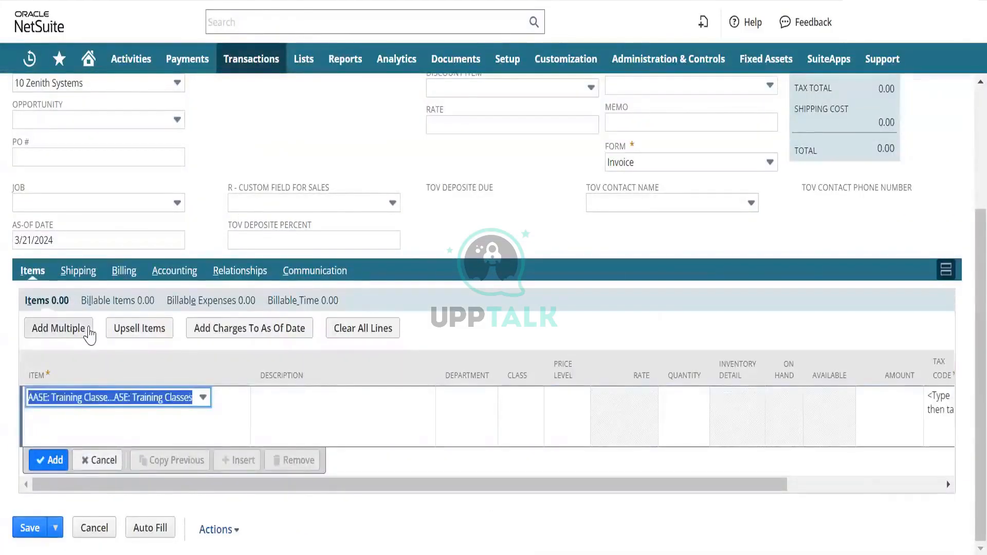
pyautogui.press('Tab')
pyautogui.press('Tab')
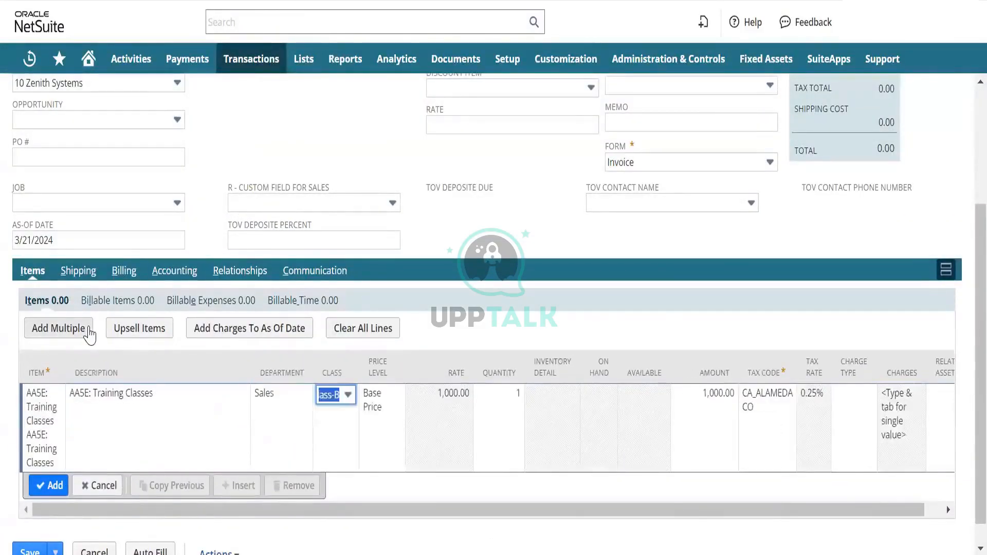
# Step: Set the price level of the AA5E: Training Classes invoice line to Overhead
pyautogui.click(389, 408)
pyautogui.click(390, 407)
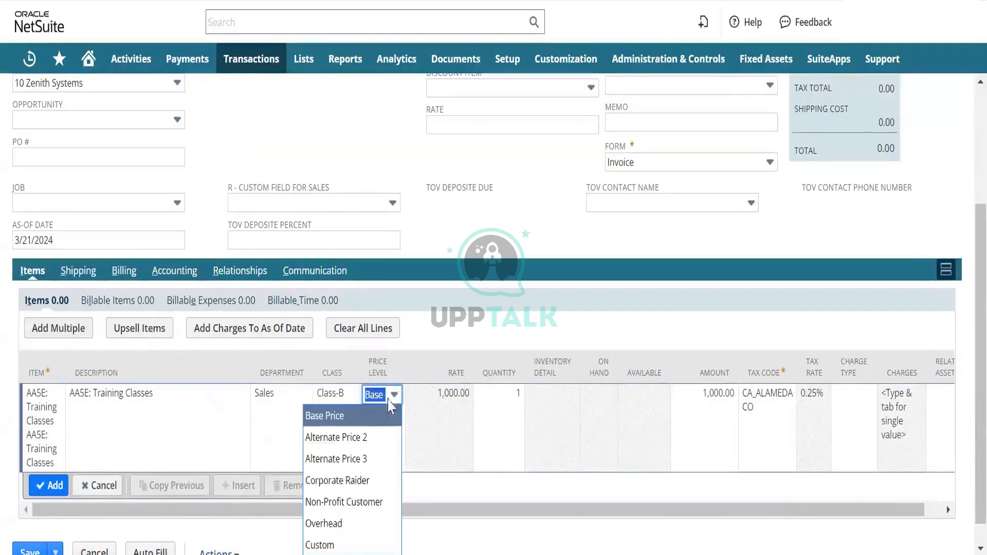
pyautogui.click(348, 523)
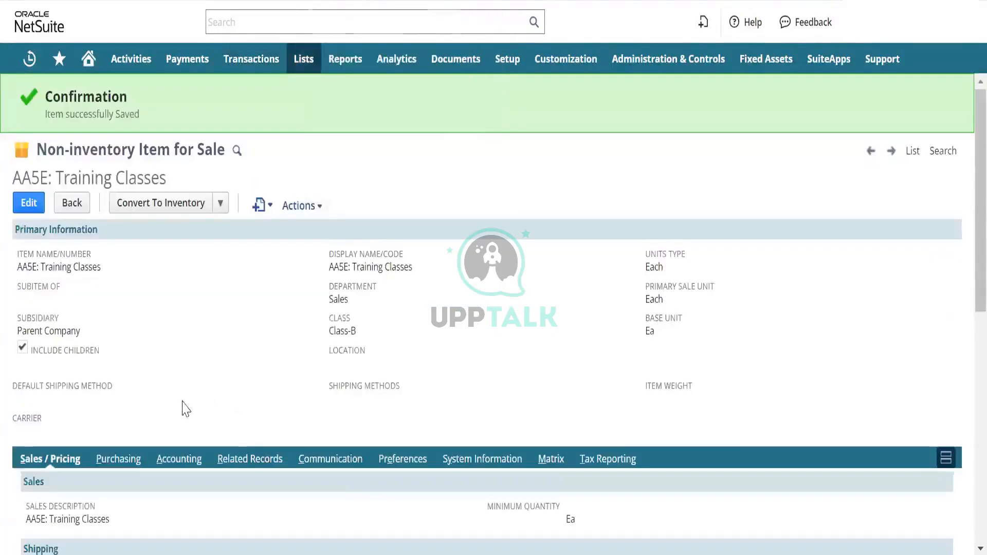
pyautogui.scroll(-10, 186, 408)
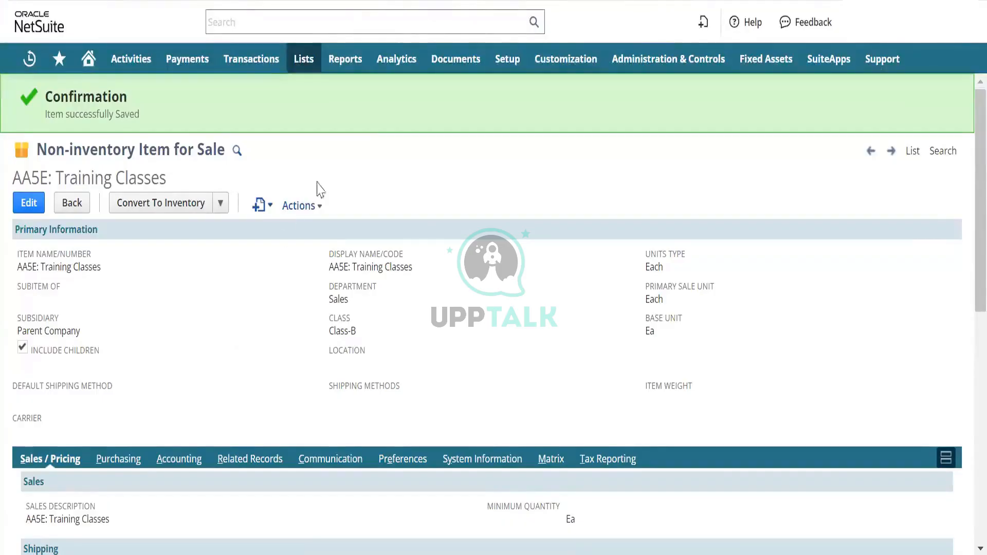
pyautogui.moveTo(503, 69)
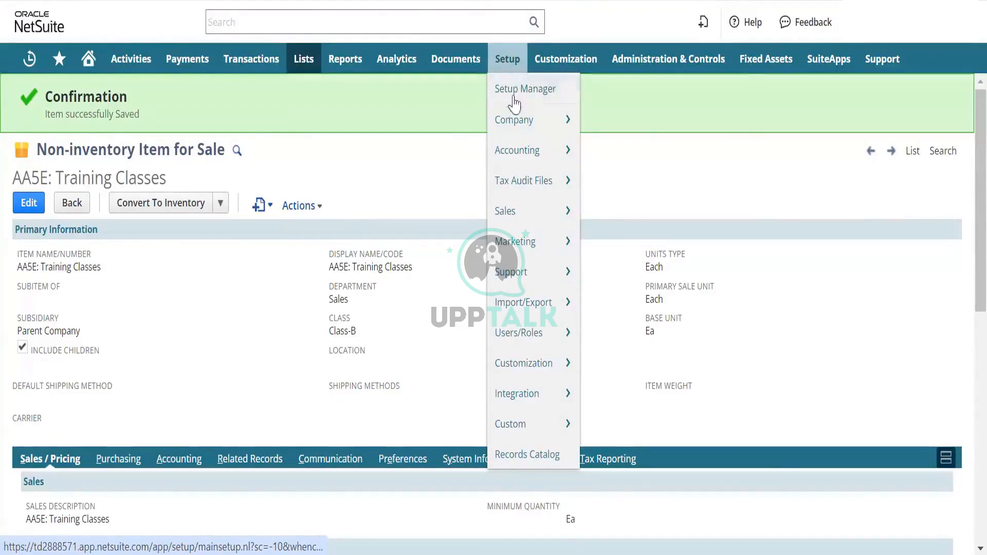
pyautogui.moveTo(557, 318)
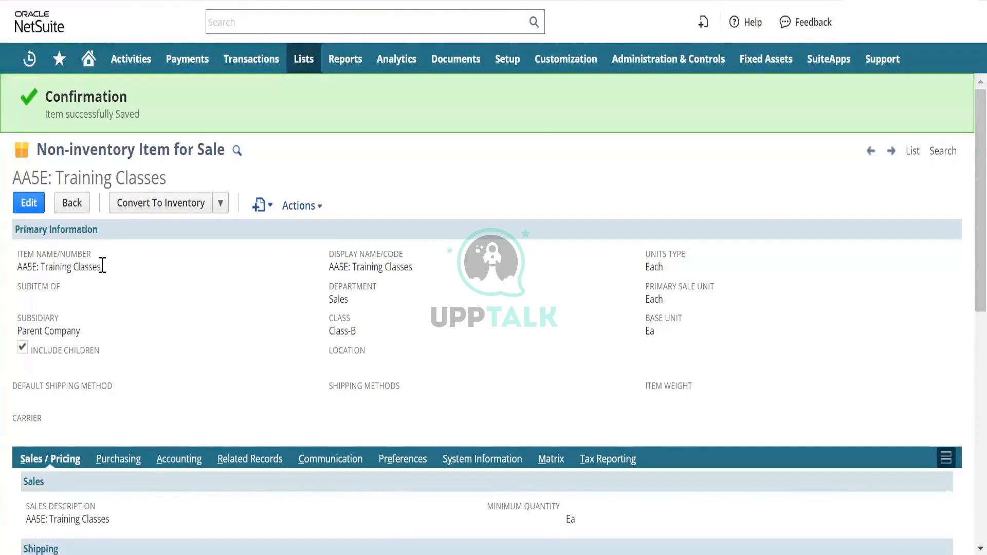
pyautogui.moveTo(102, 267); pyautogui.dragTo(19, 268)
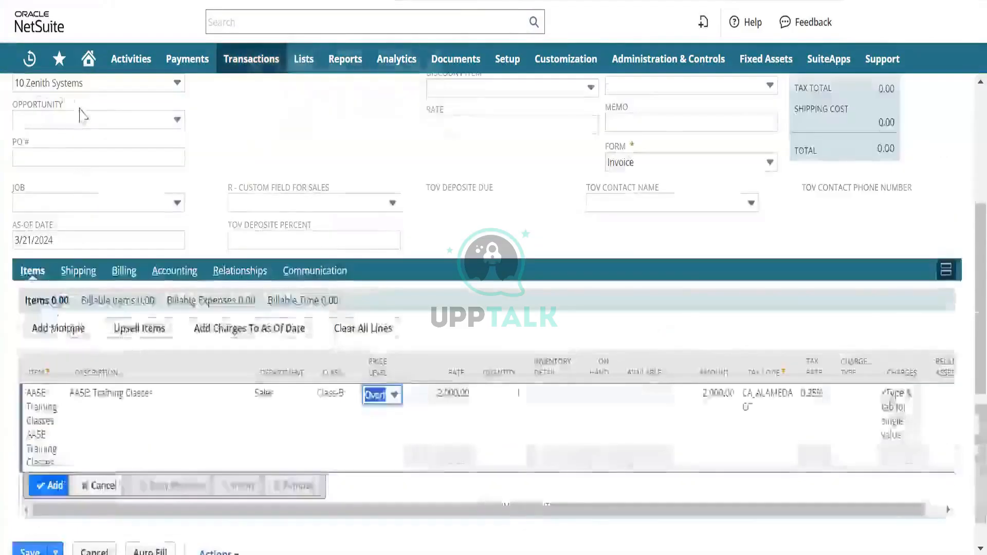
# Step: Return to the invoice's primary information and open the selected customer's record from there
pyautogui.scroll(3, 57, 213)
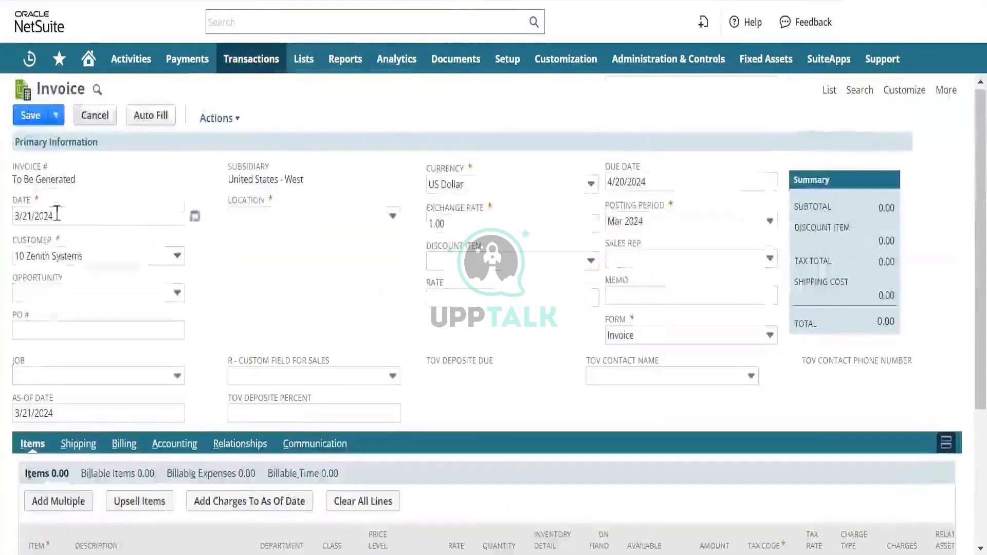
pyautogui.moveTo(68, 257)
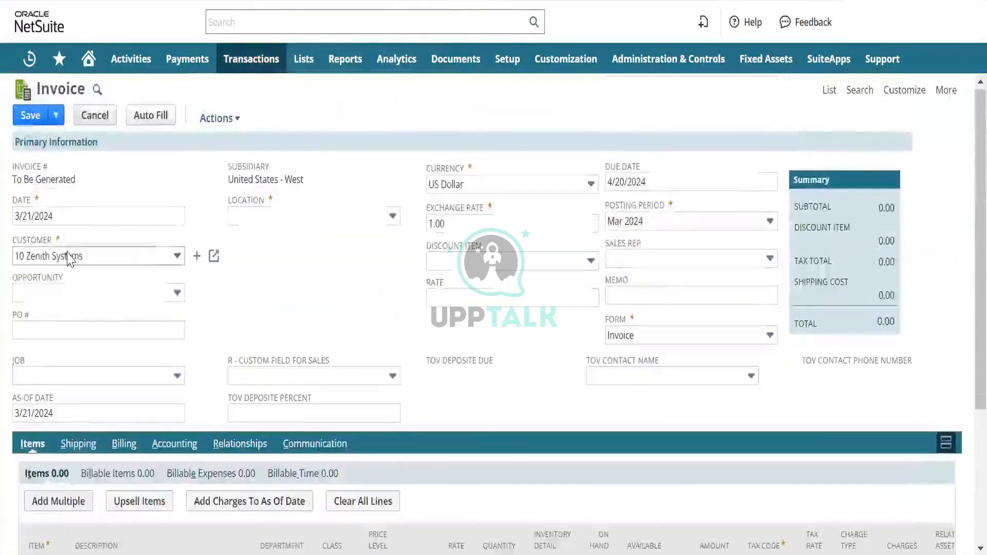
pyautogui.click(213, 256)
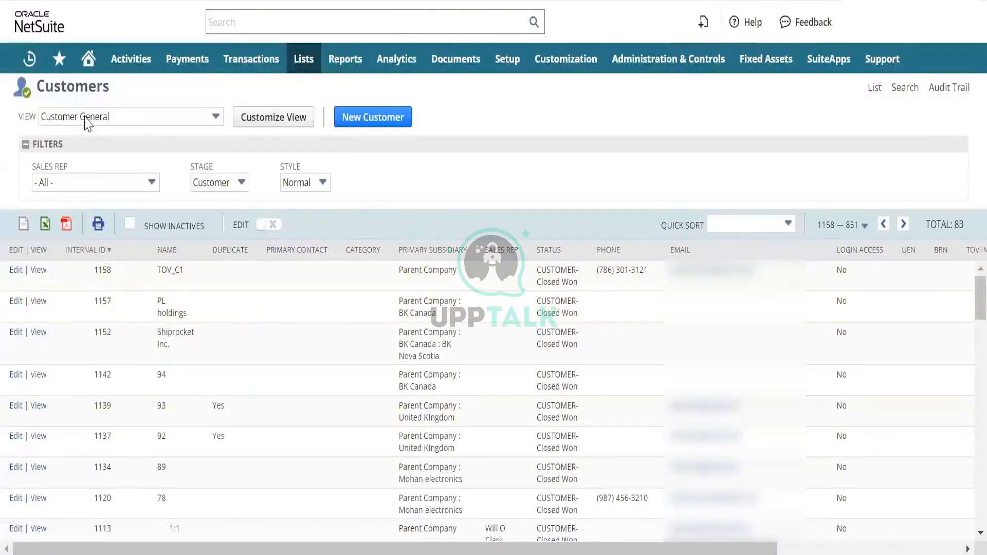
# Step: Open the user preferences, make sure Show Internal IDs is enabled in the general defaults, and save the preferences
pyautogui.moveTo(88, 59)
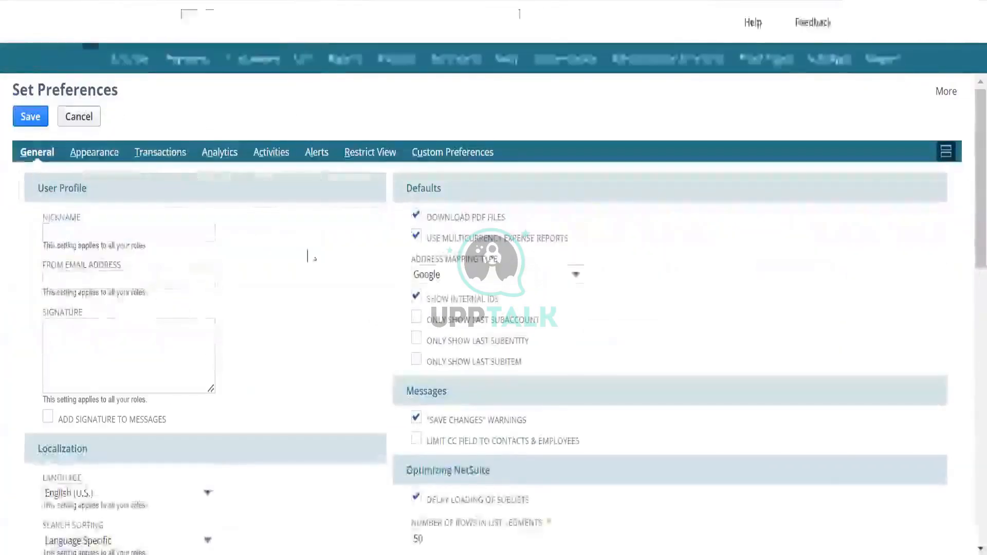
pyautogui.click(417, 298)
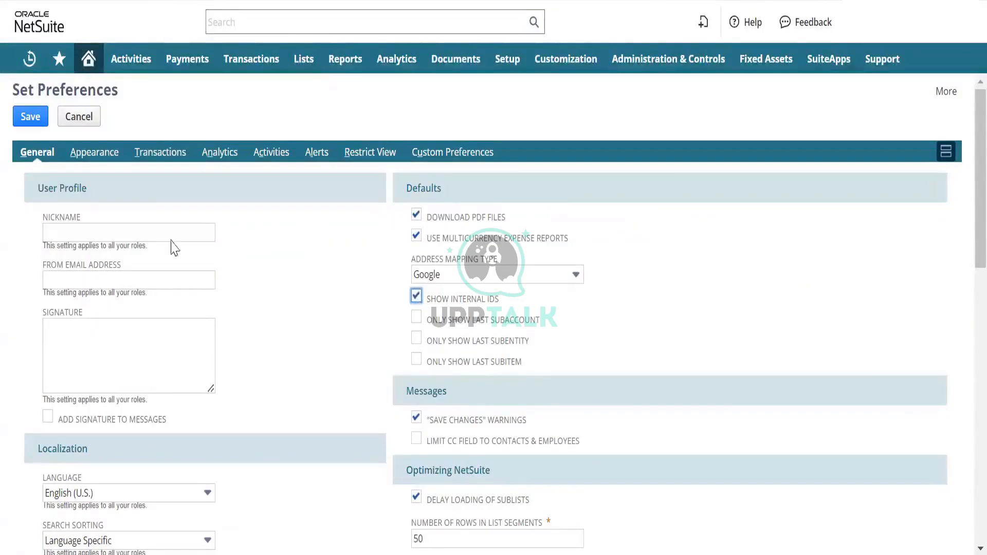
pyautogui.click(31, 118)
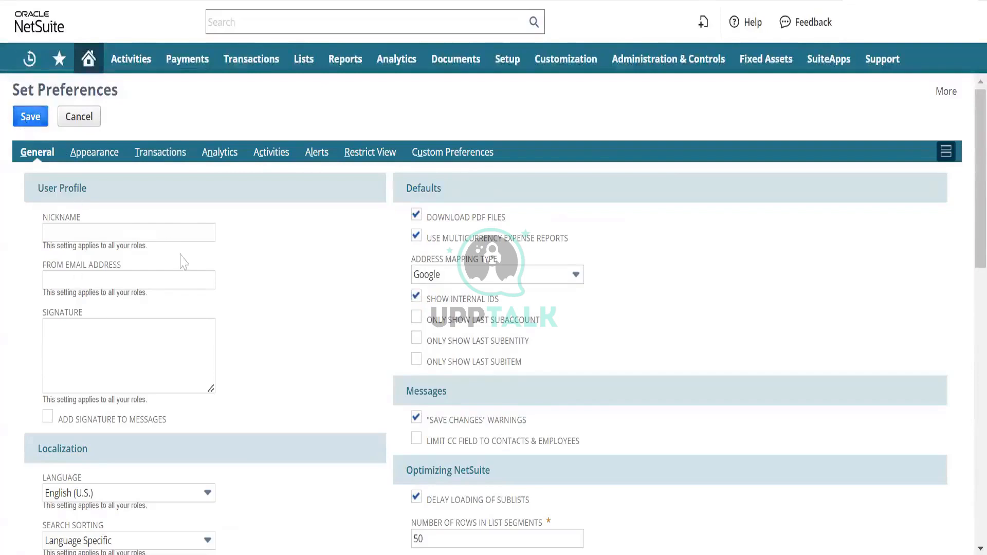